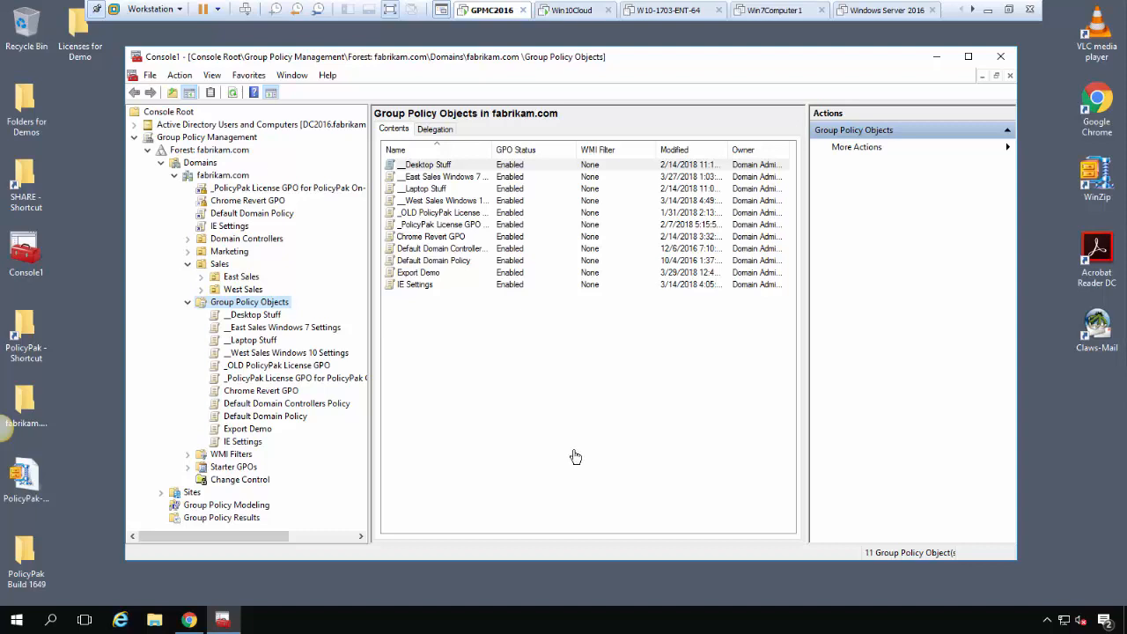
Create a new unlinked GPO named Cloud Demo under fabrikam.com Group Policy Objects
right_click(258, 308)
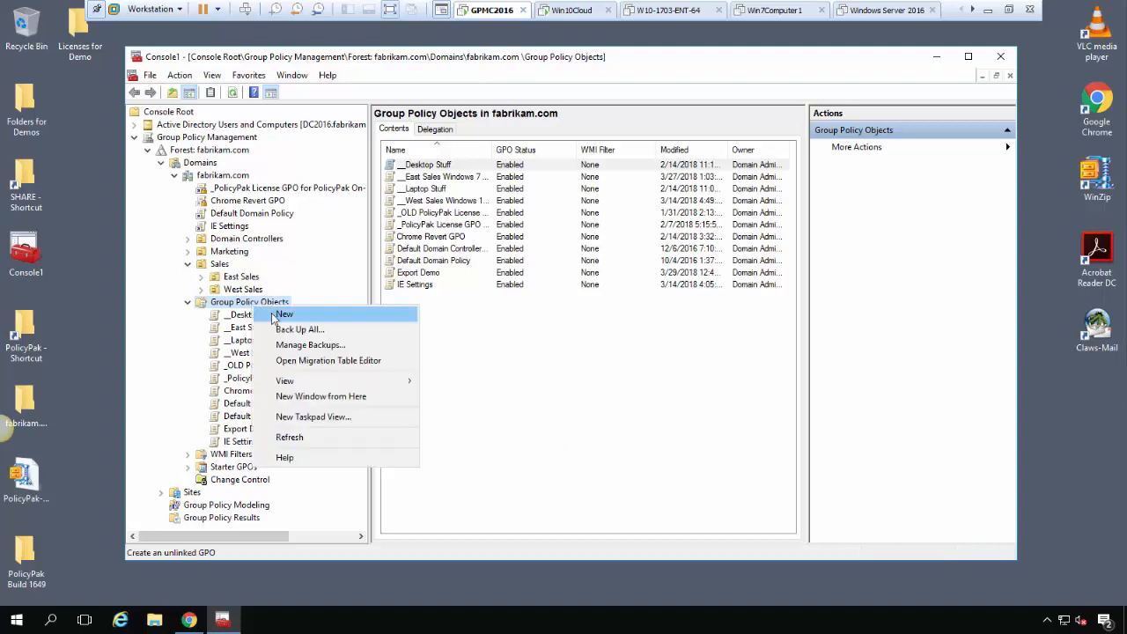
click(282, 315)
text(Cloud Demo)
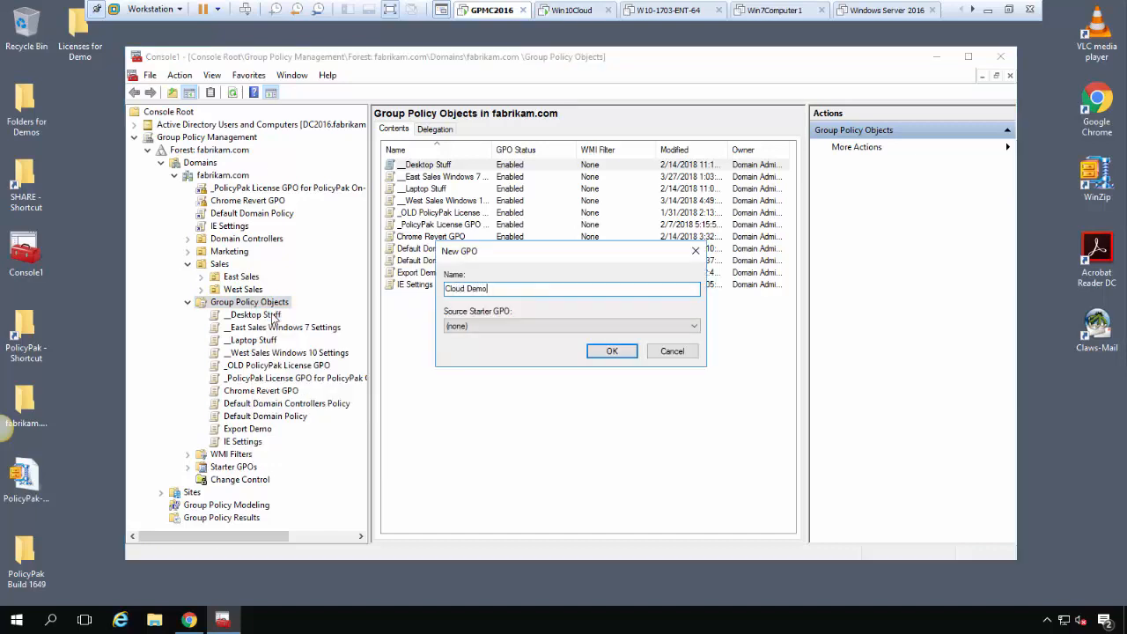
key(Return)
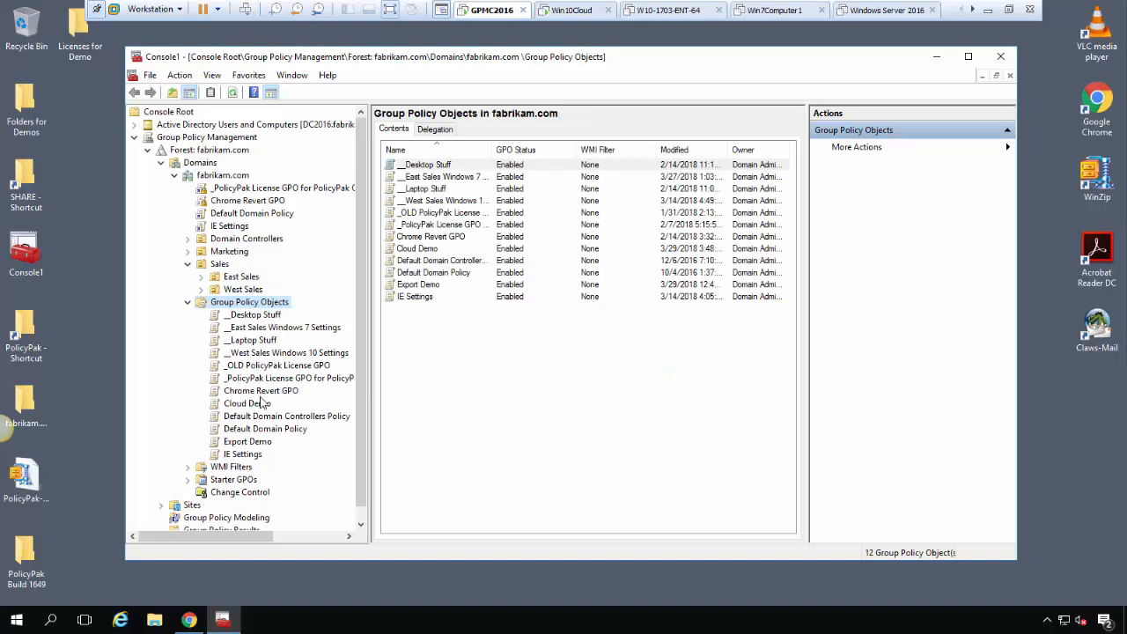
right_click(261, 402)
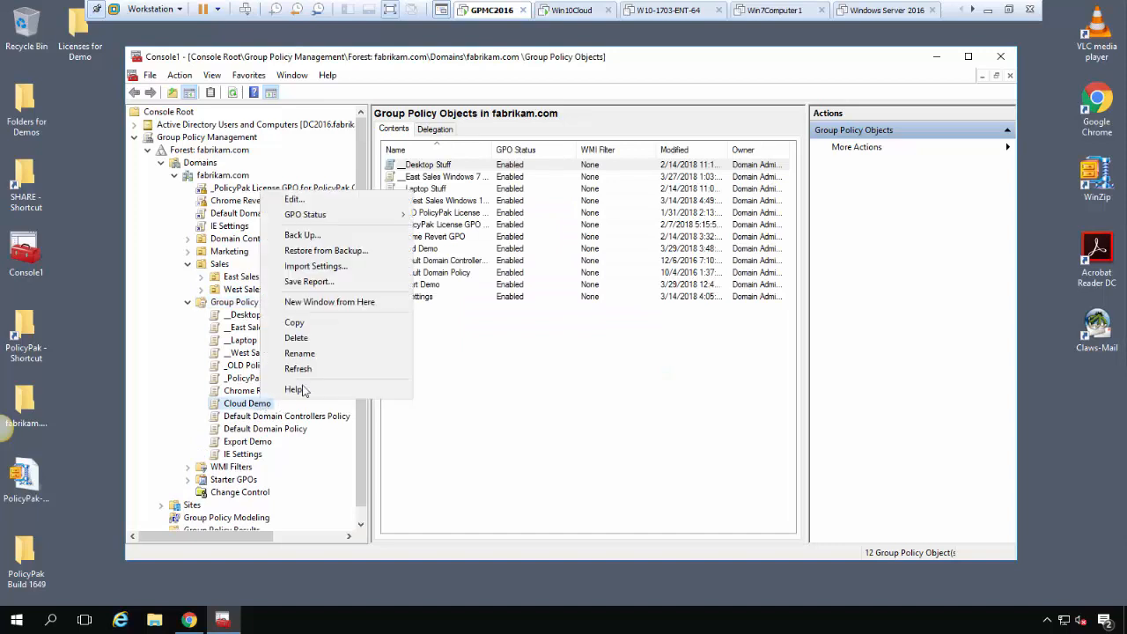
Edit Cloud Demo in a widened editor and browse to user Control Panel > Personalization policies
click(323, 207)
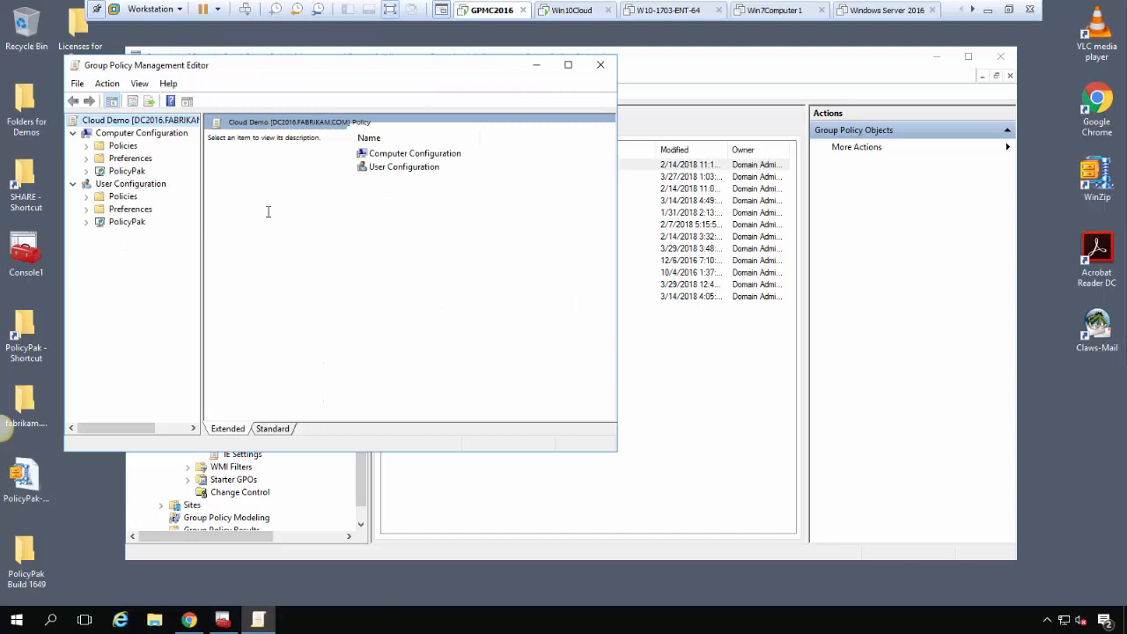
drag(618, 213, 1008, 212)
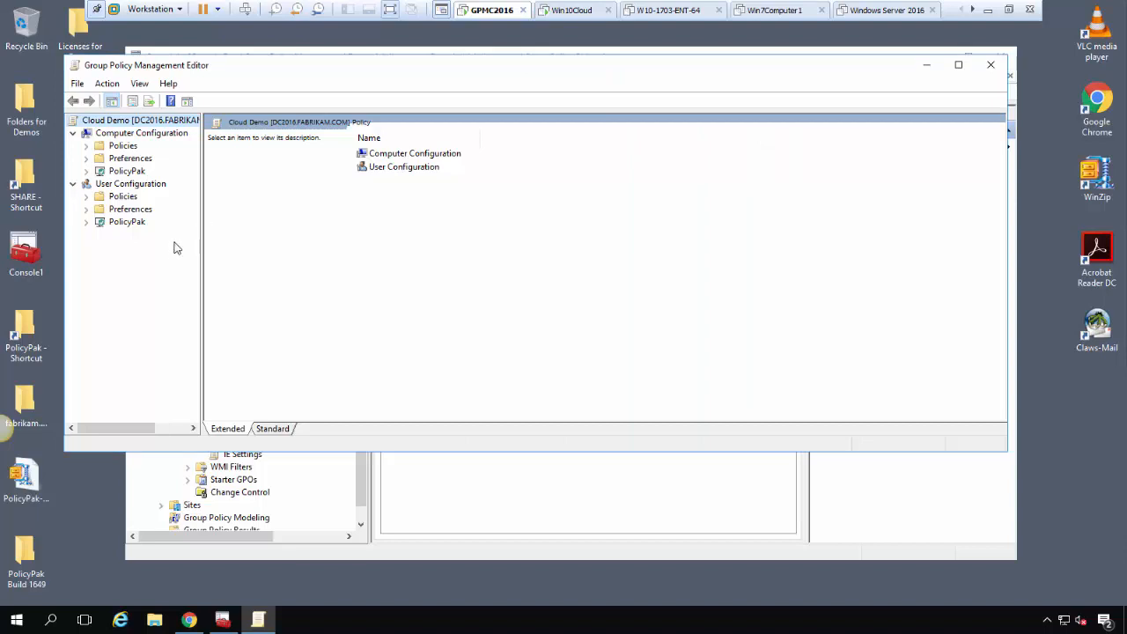
click(86, 197)
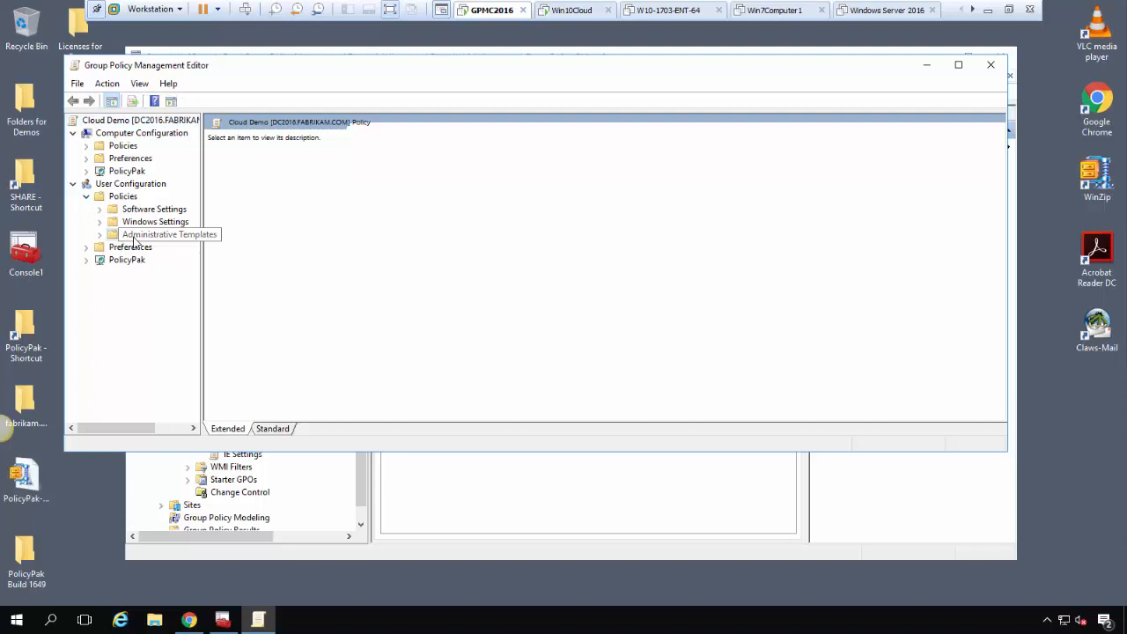
click(134, 236)
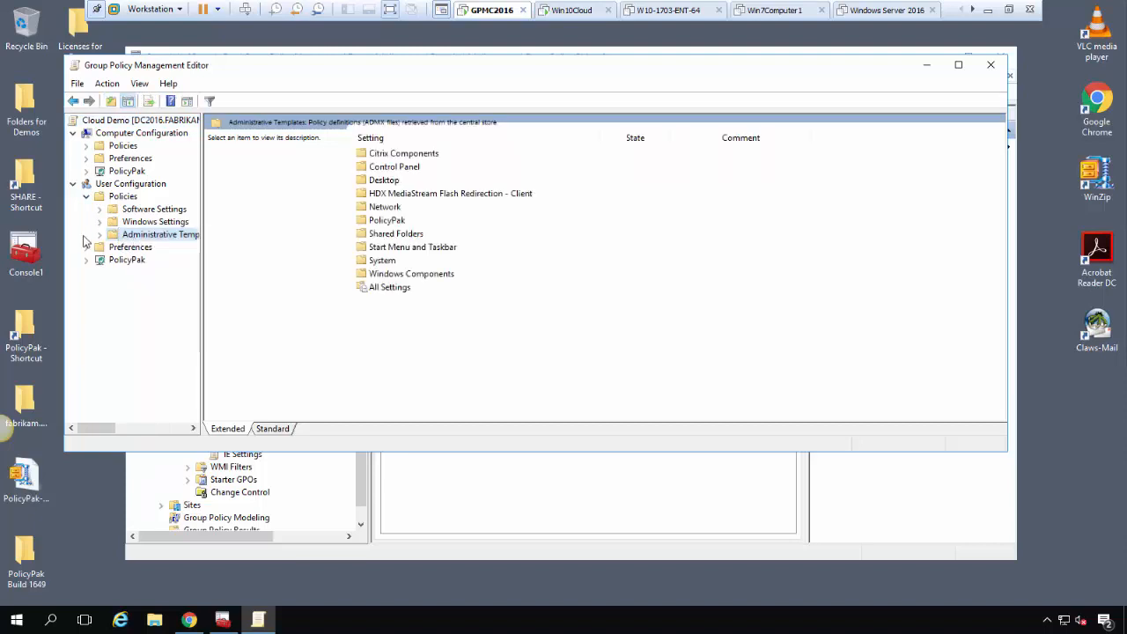
click(98, 235)
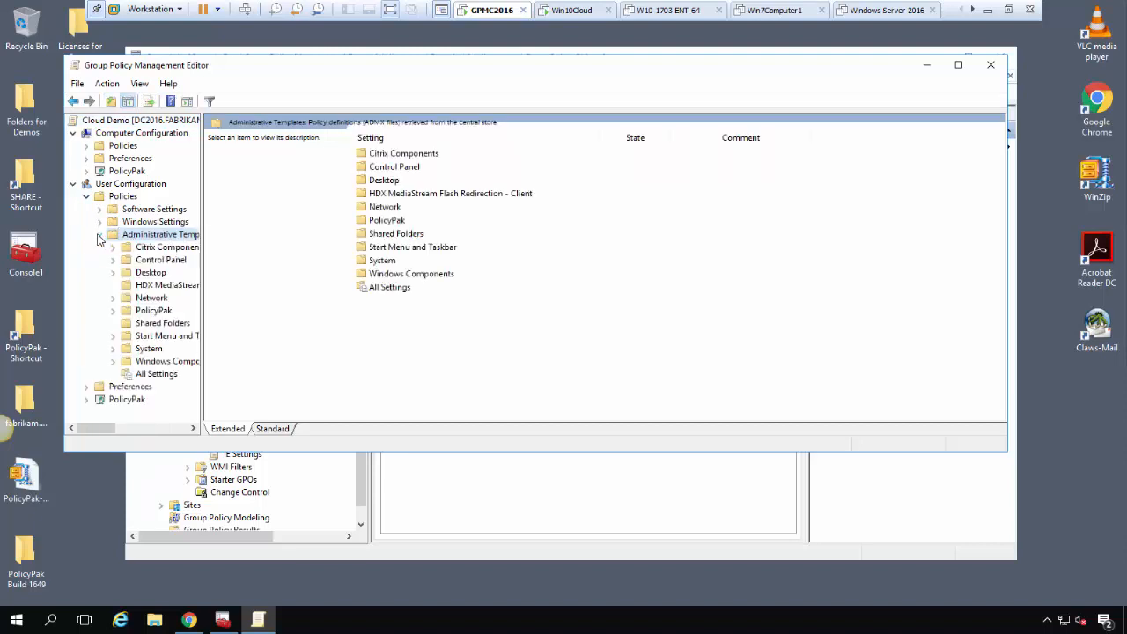
click(161, 262)
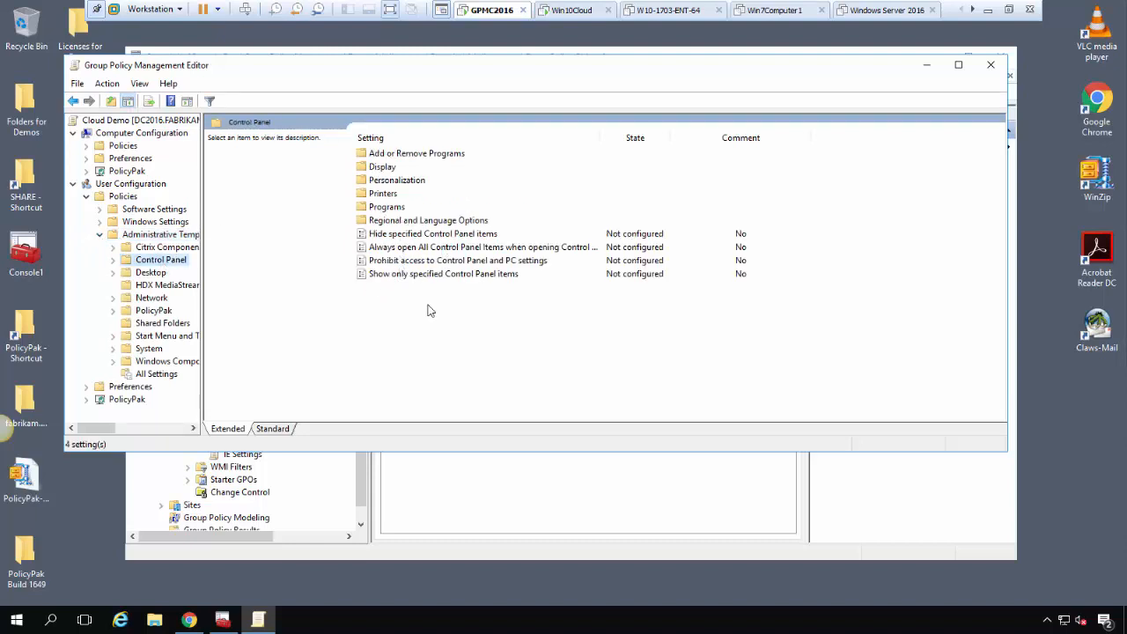
click(393, 180)
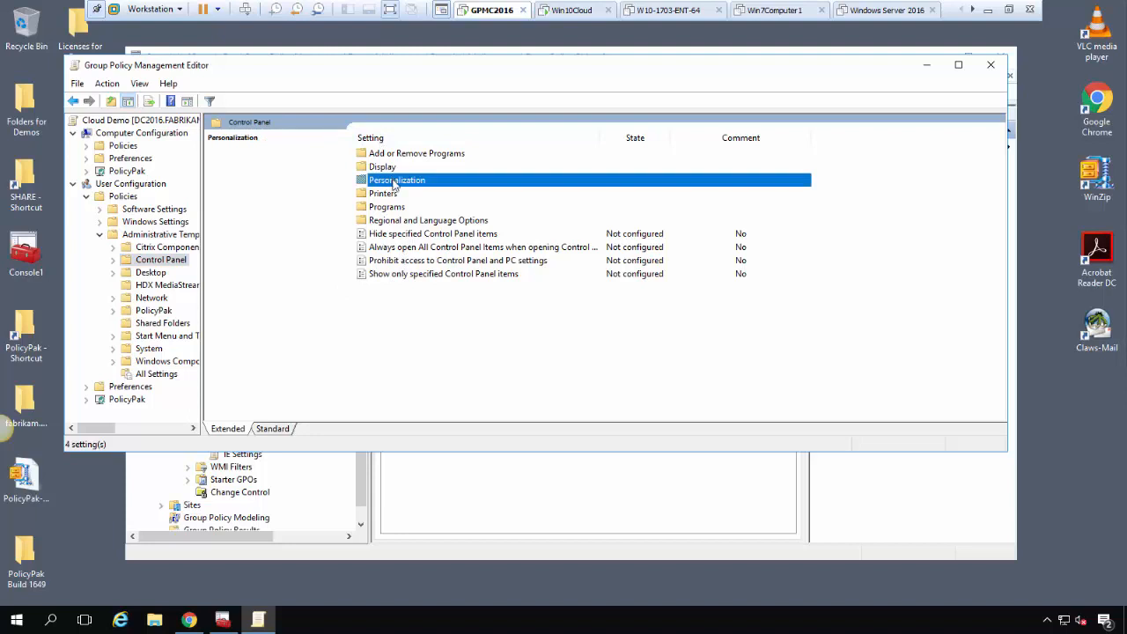
double_click(393, 181)
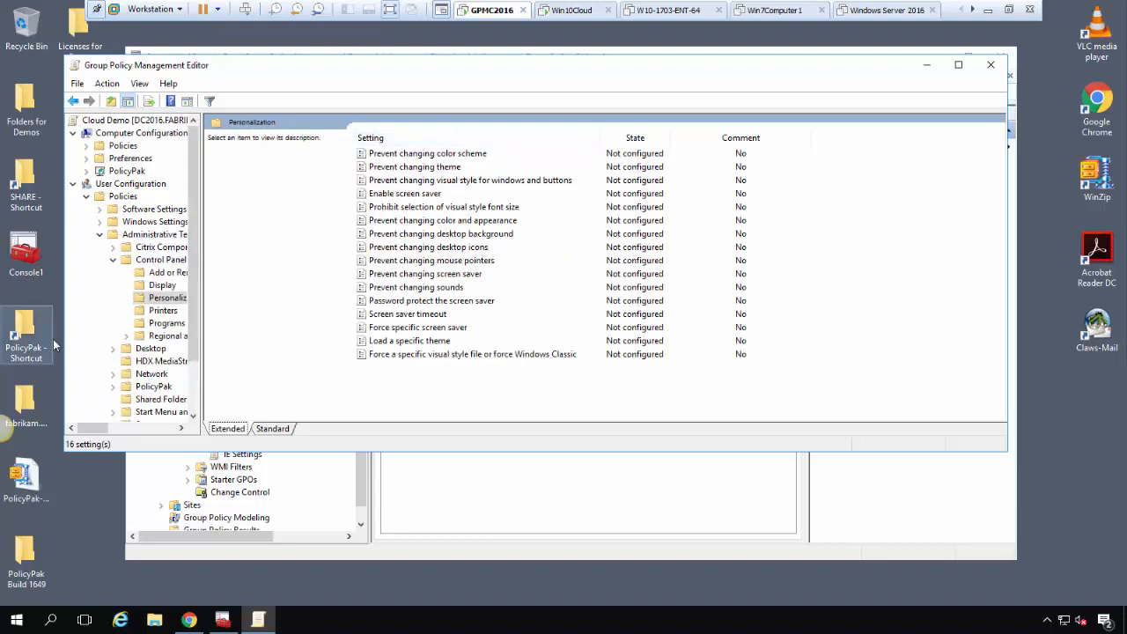
Collapse the user Policies branches and select the User Configuration PolicyPak node
click(113, 259)
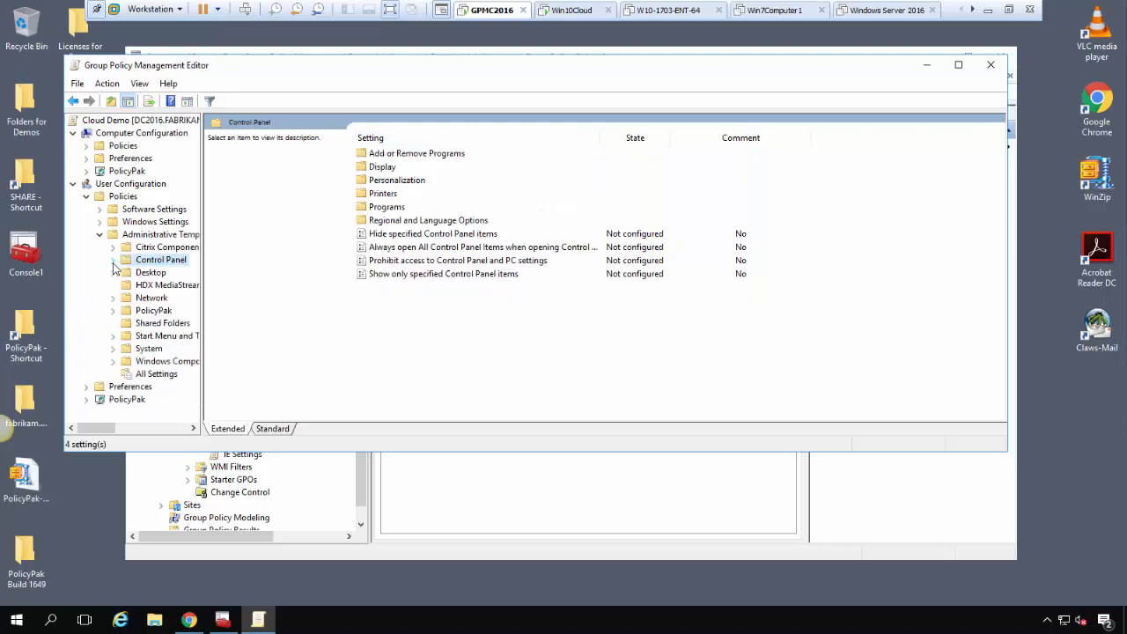
click(99, 234)
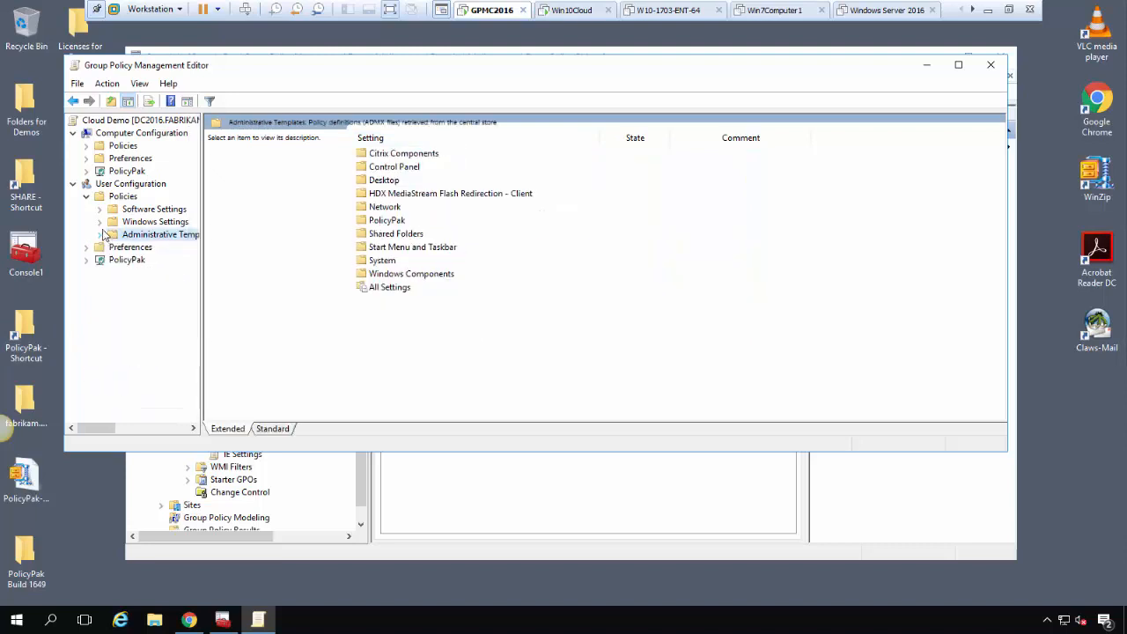
click(87, 197)
click(134, 223)
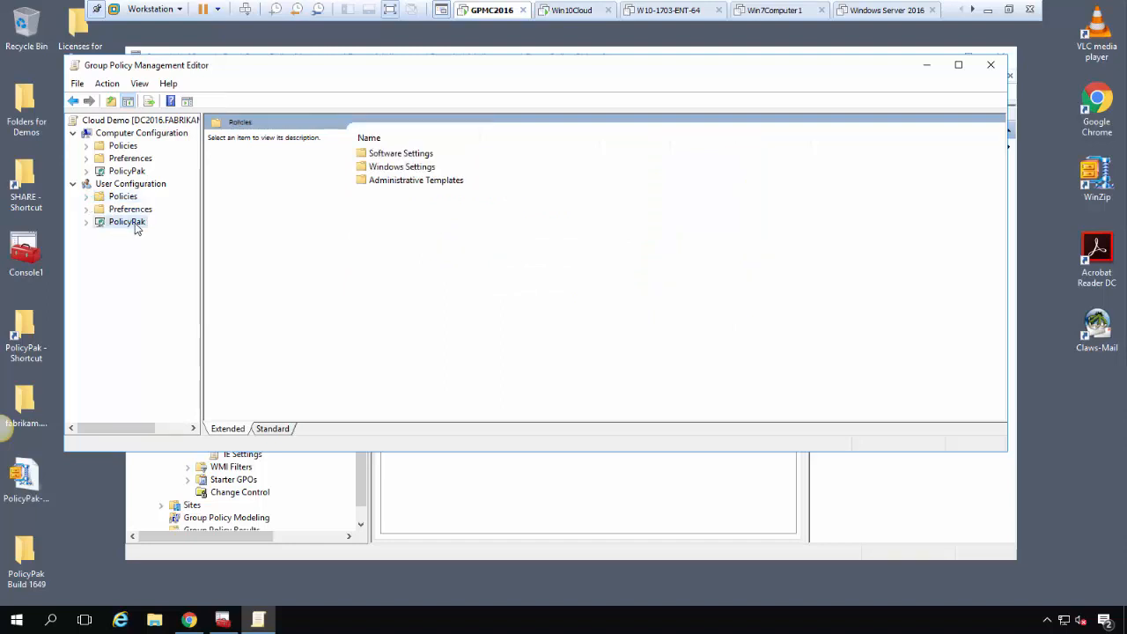
Add a new Administrative Templates Manager policy, opening Control Panel's Prohibit access to Control Panel and PC settings
click(86, 222)
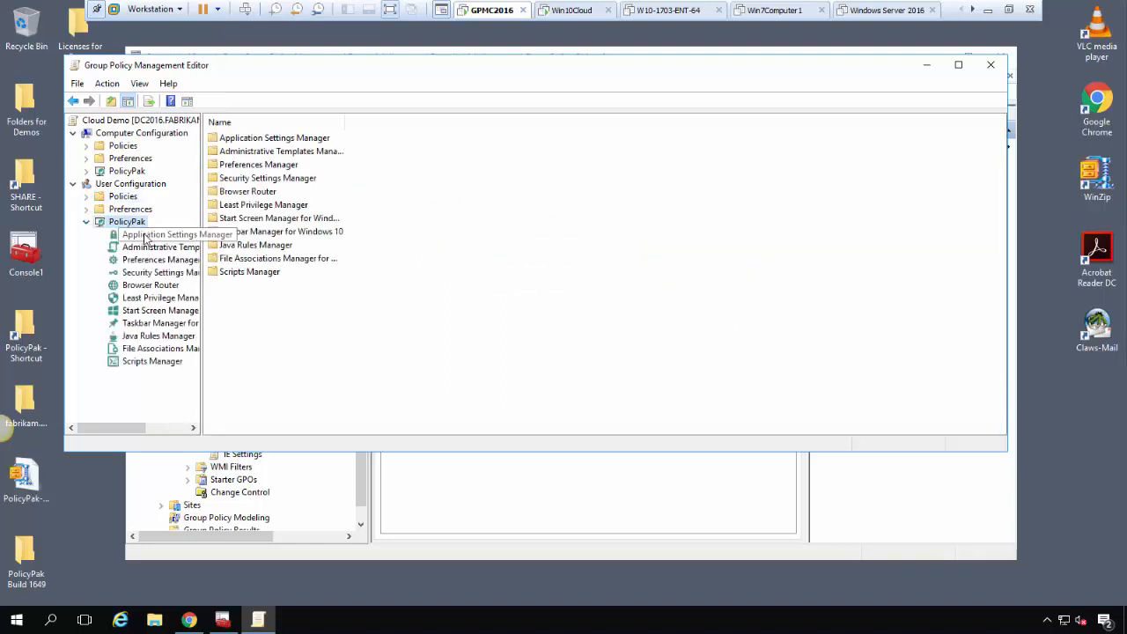
click(151, 251)
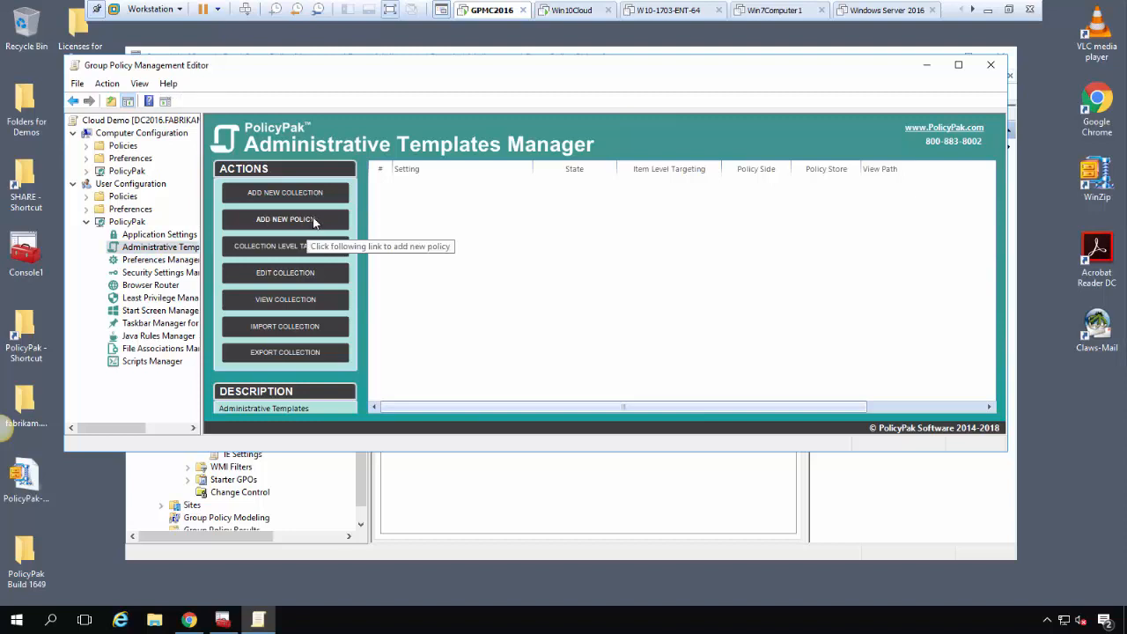
click(314, 220)
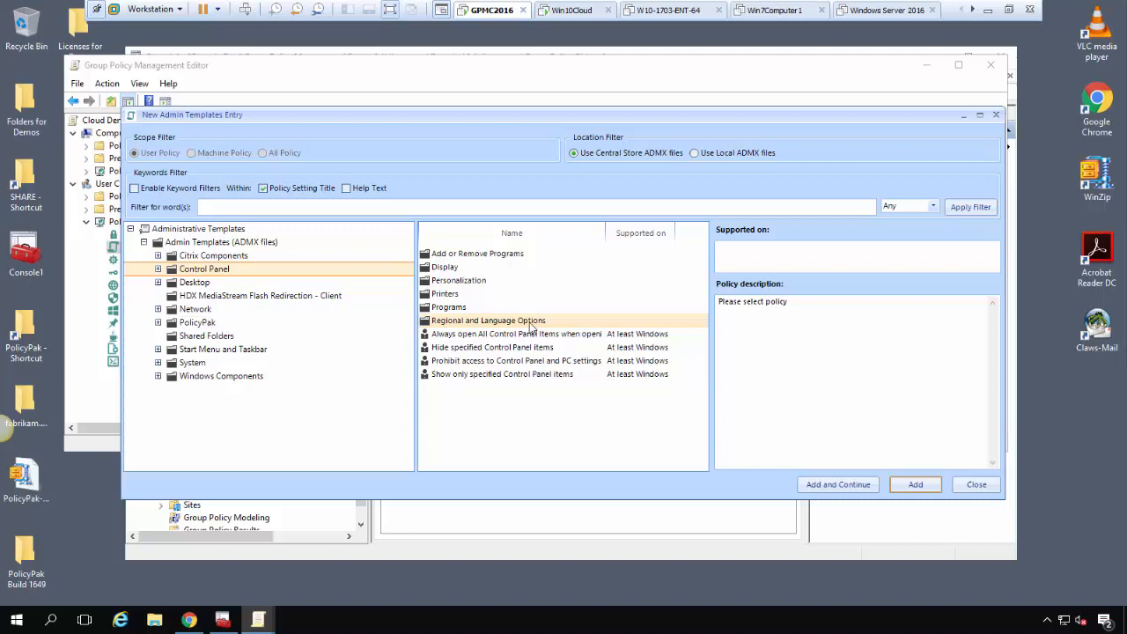
double_click(471, 291)
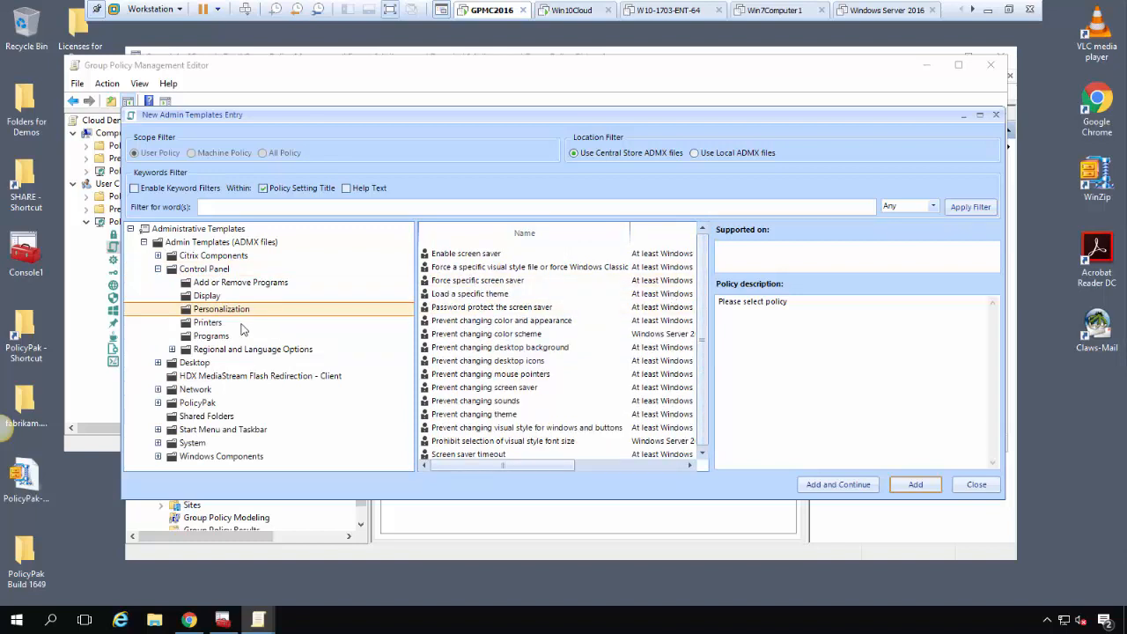
click(199, 269)
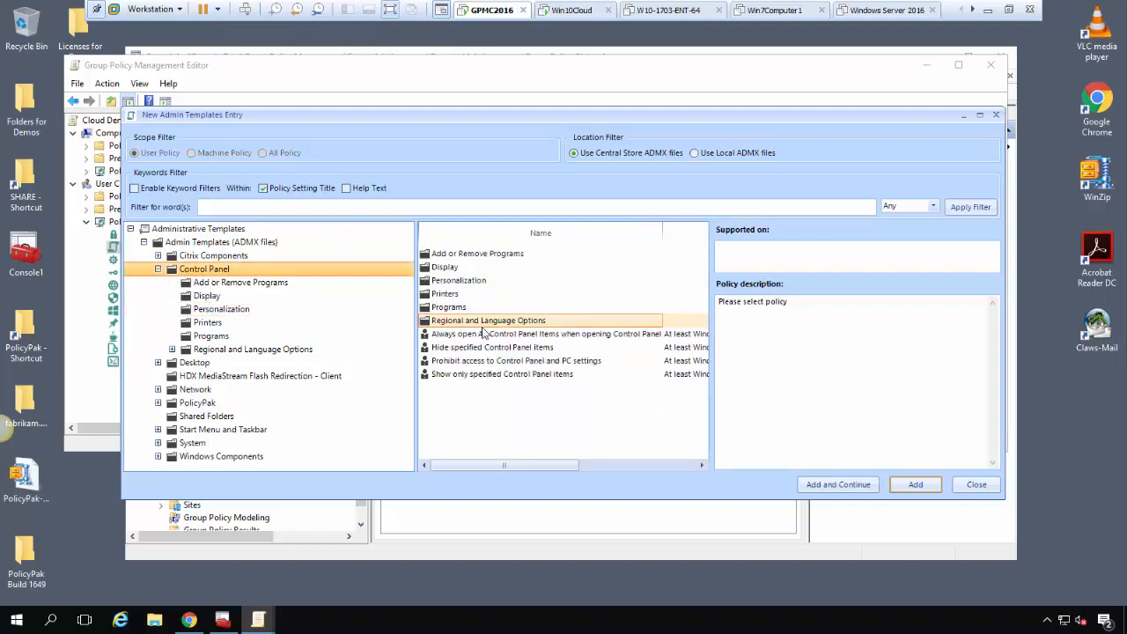
double_click(512, 361)
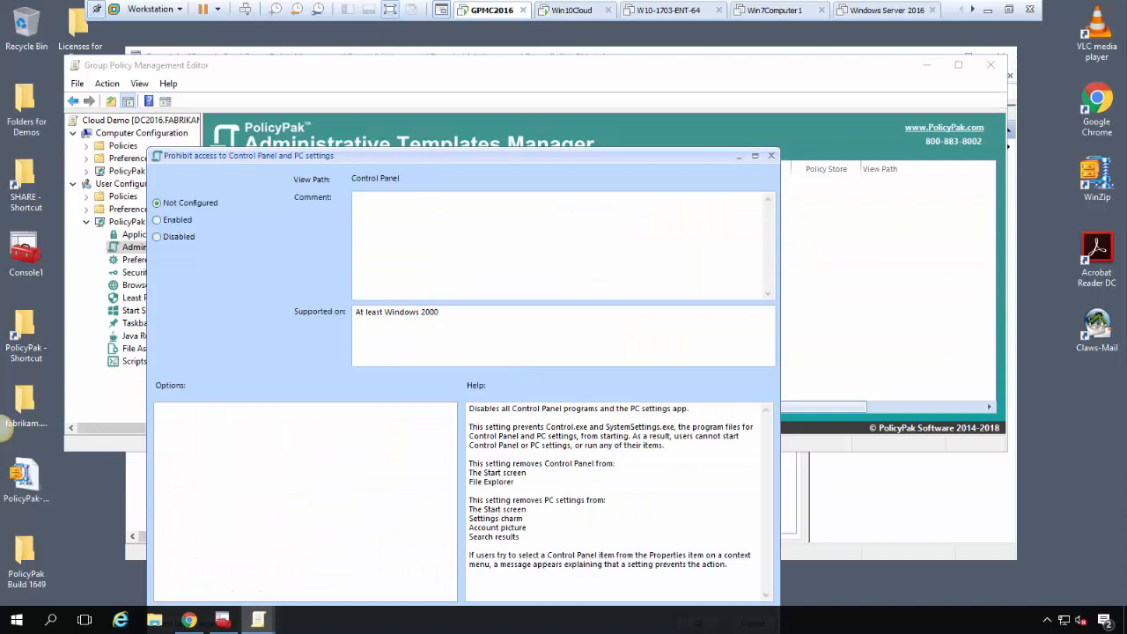
Set Prohibit access to Control Panel and PC settings to Enabled and add it to the collection
click(180, 163)
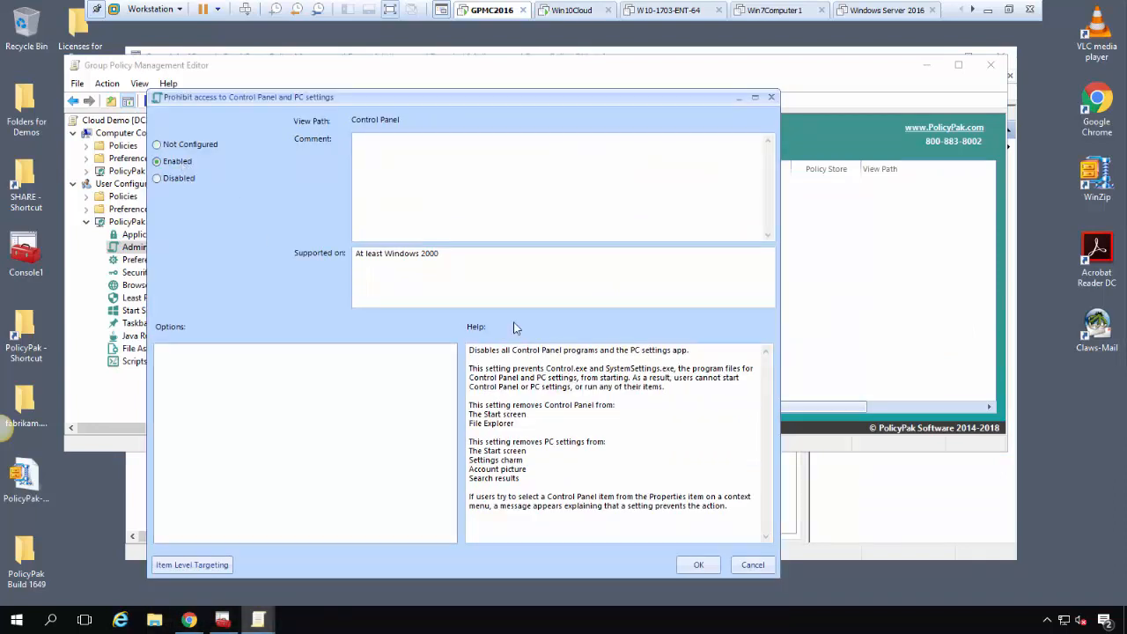
click(705, 568)
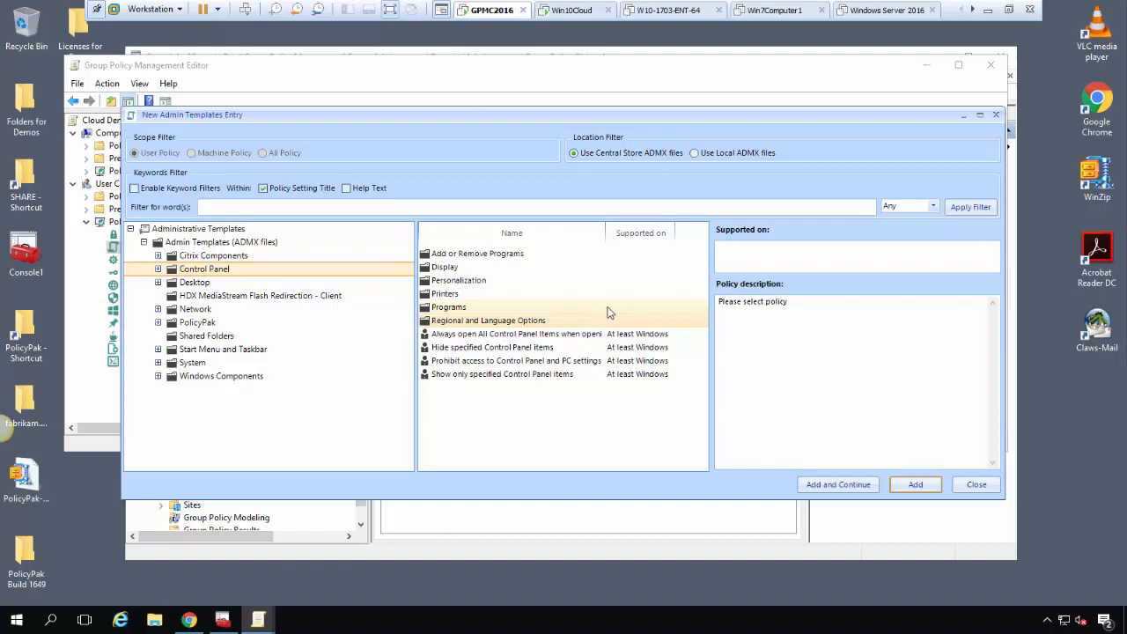
click(666, 324)
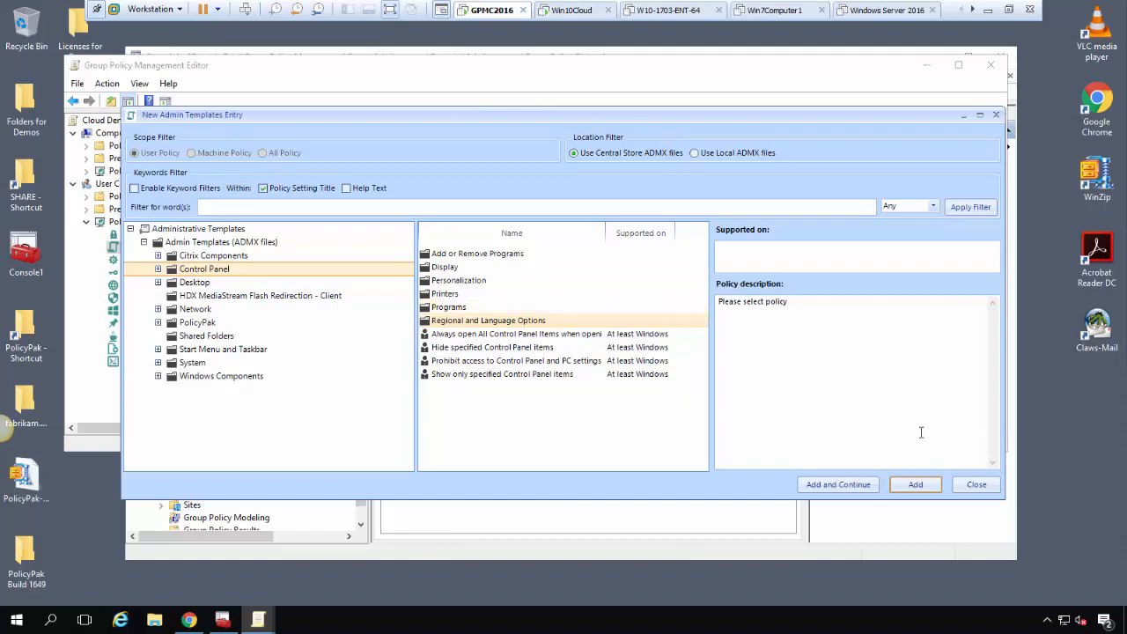
click(977, 485)
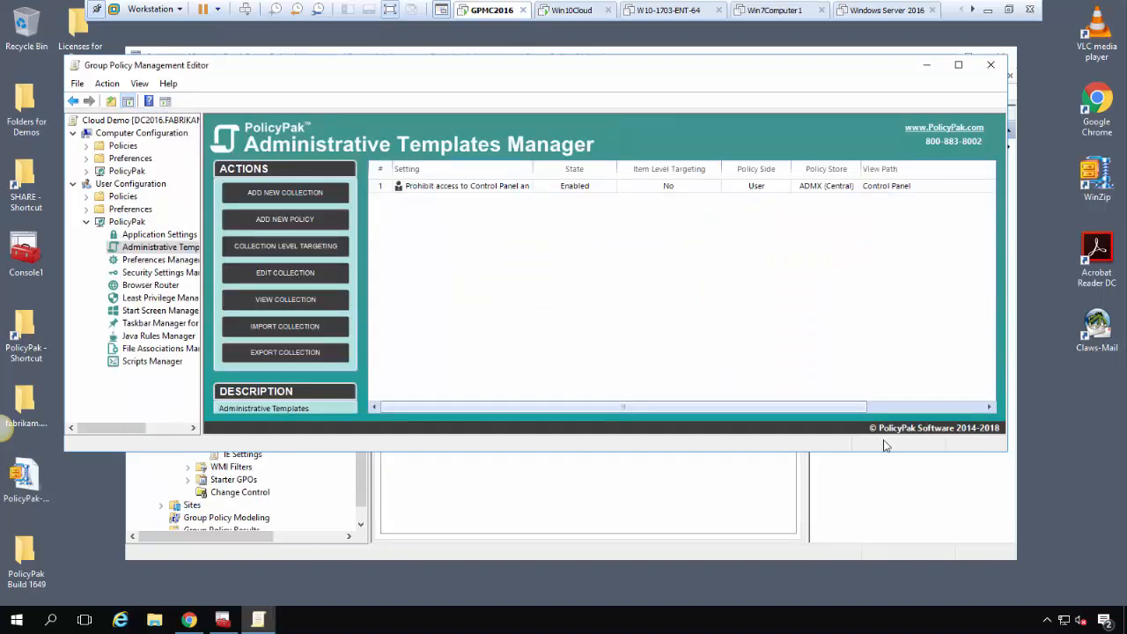
Export the Control Panel policy entry as XML to the Desktop named 'Kill Control Panel'
right_click(461, 187)
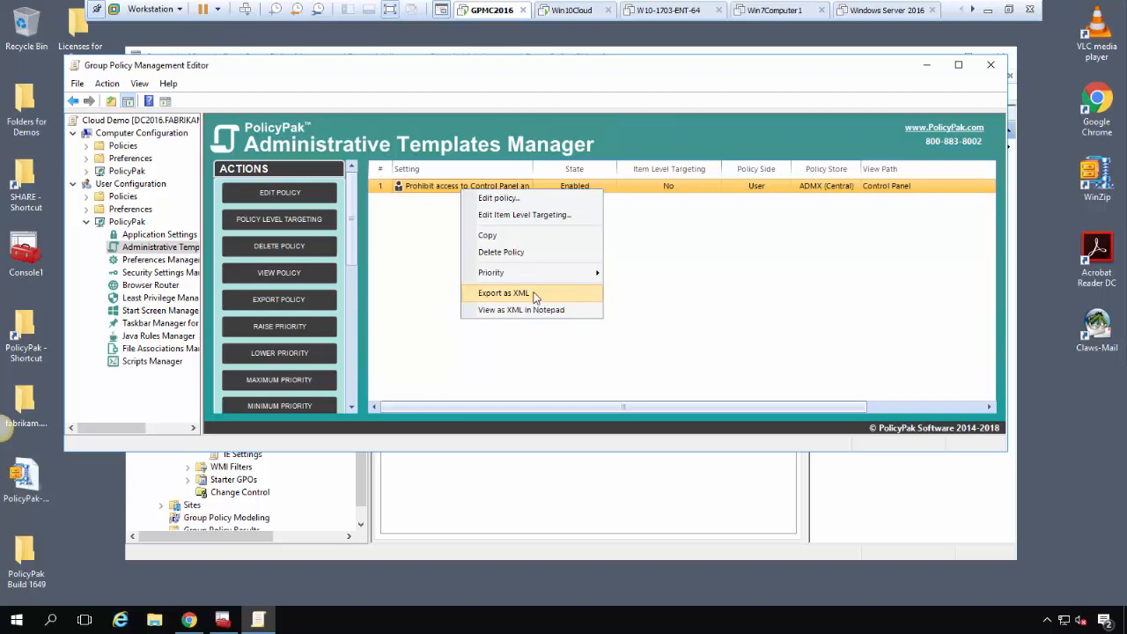
click(504, 294)
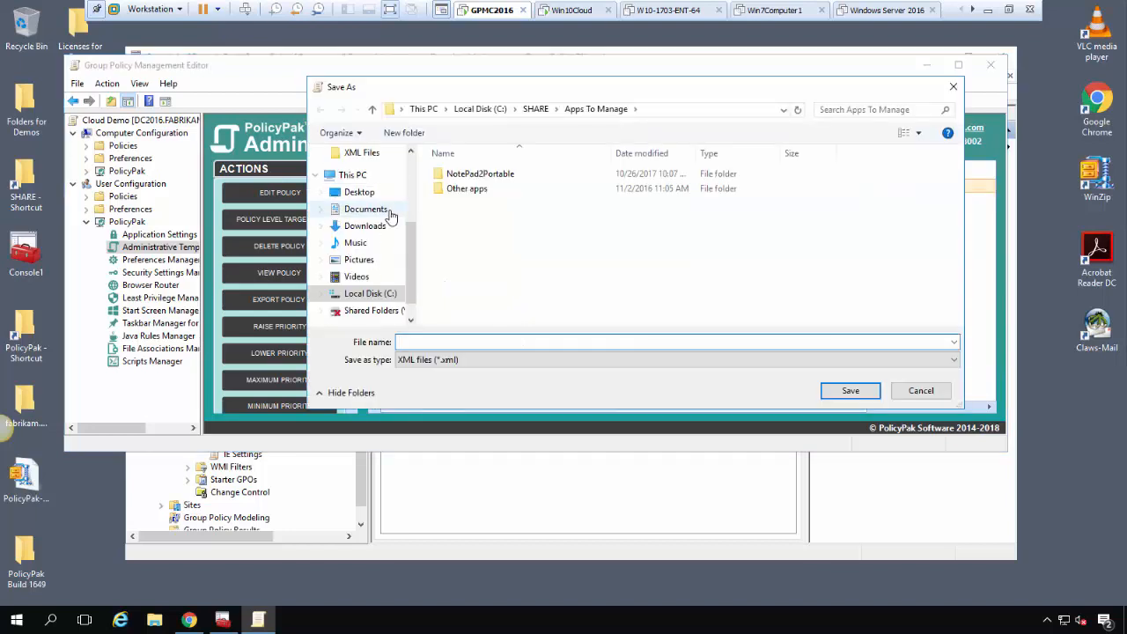
click(359, 192)
click(508, 342)
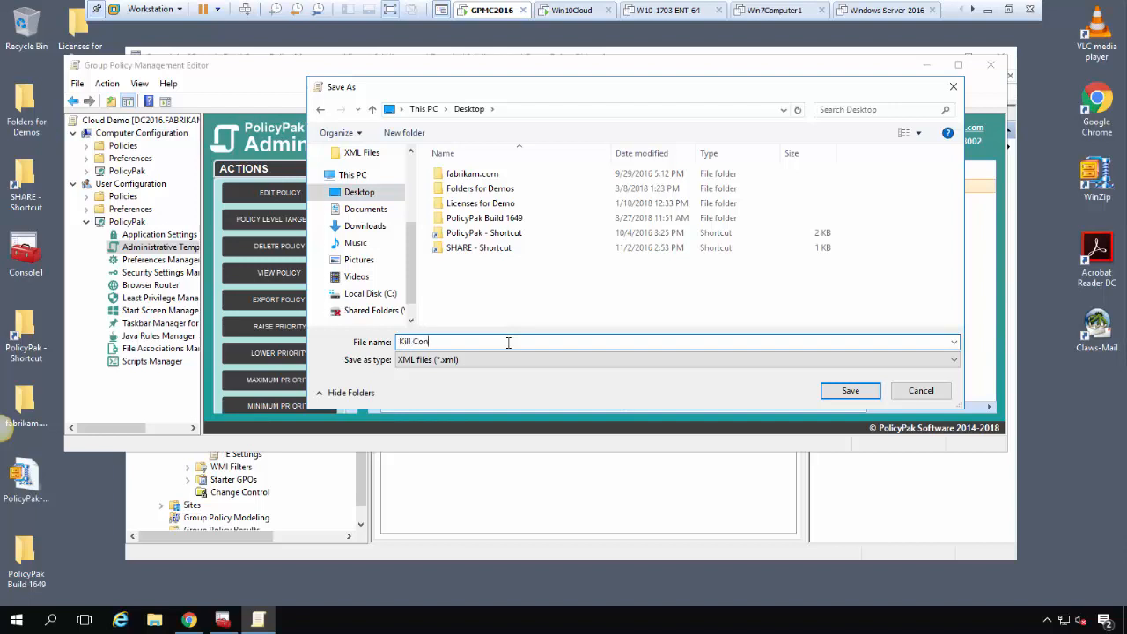
text(Kill Control Panel)
key(Return)
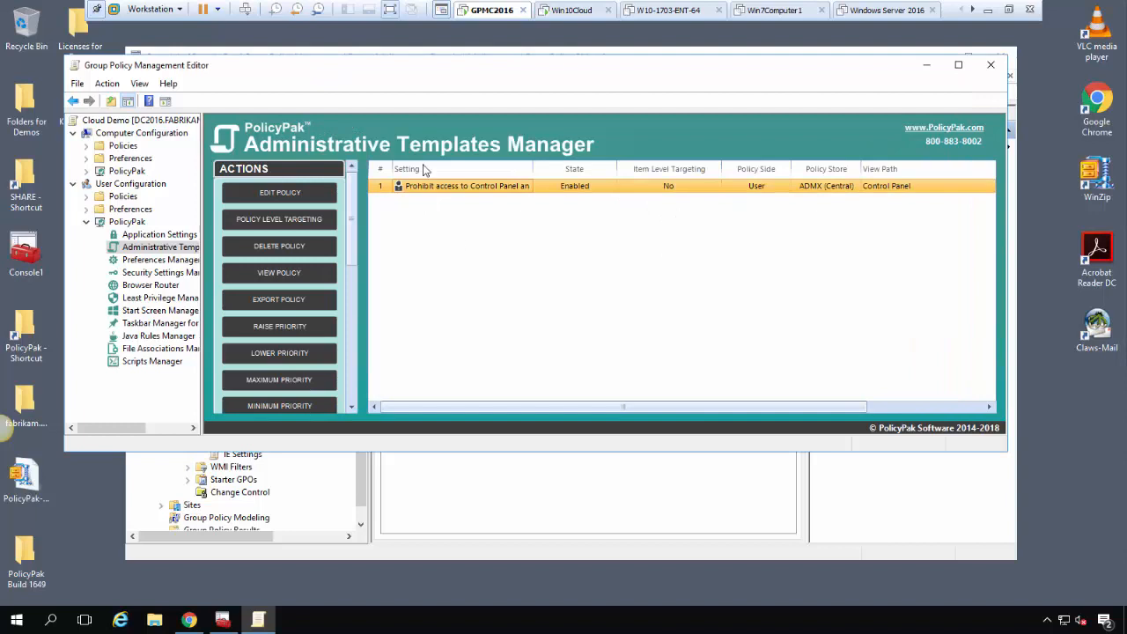
drag(343, 65, 412, 76)
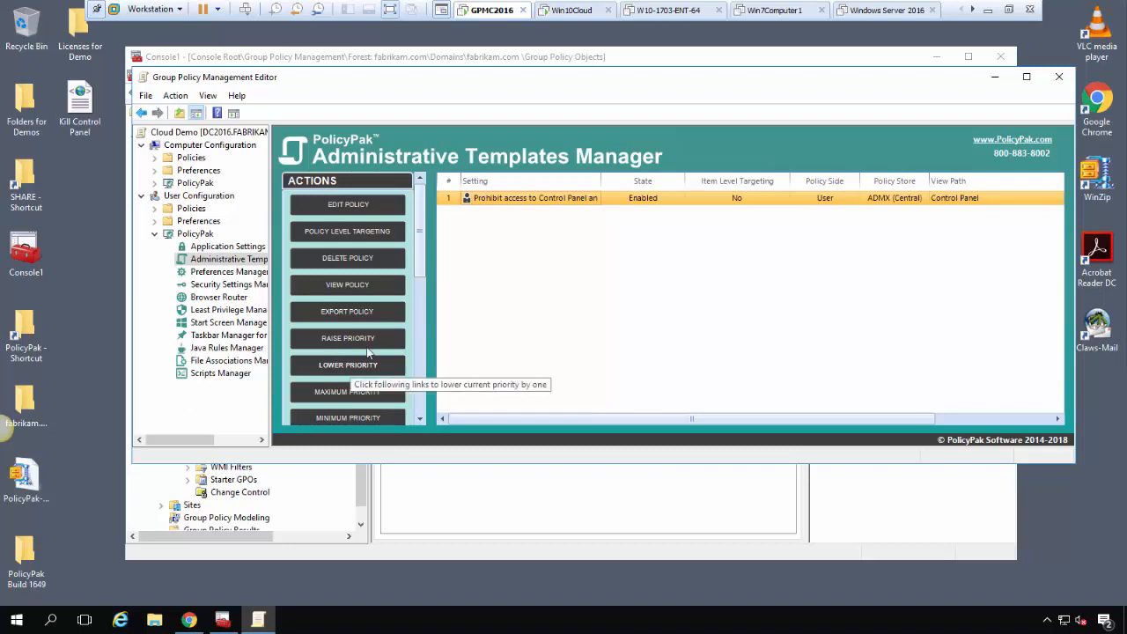
Start a new shortcut item under Computer Configuration > Preferences > Windows Settings > Shortcuts
click(154, 235)
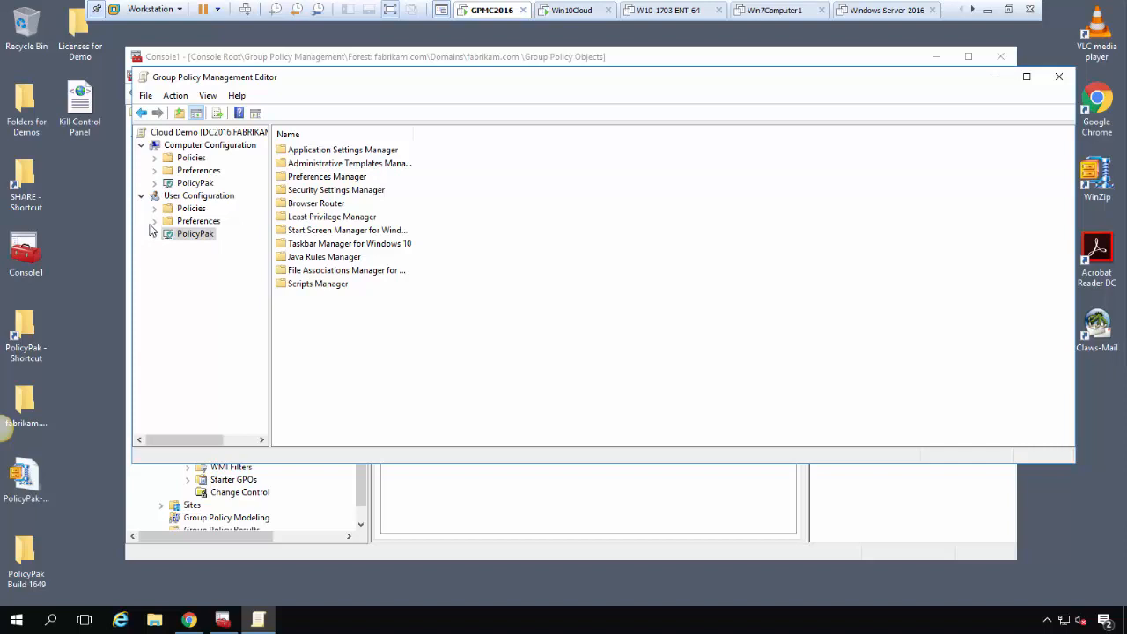
click(156, 171)
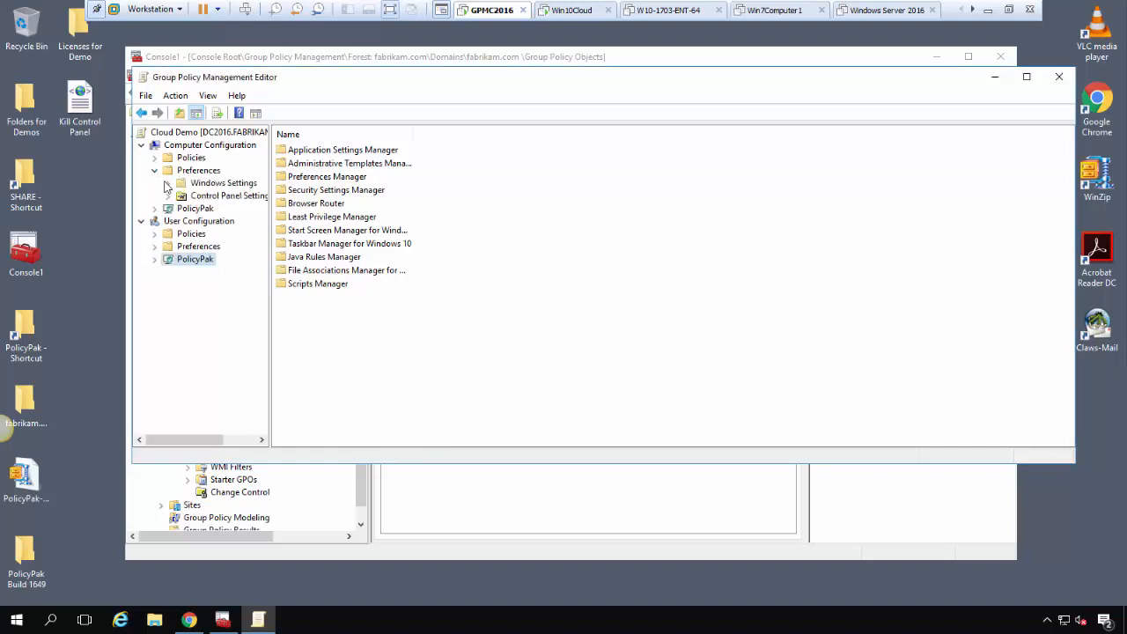
click(167, 184)
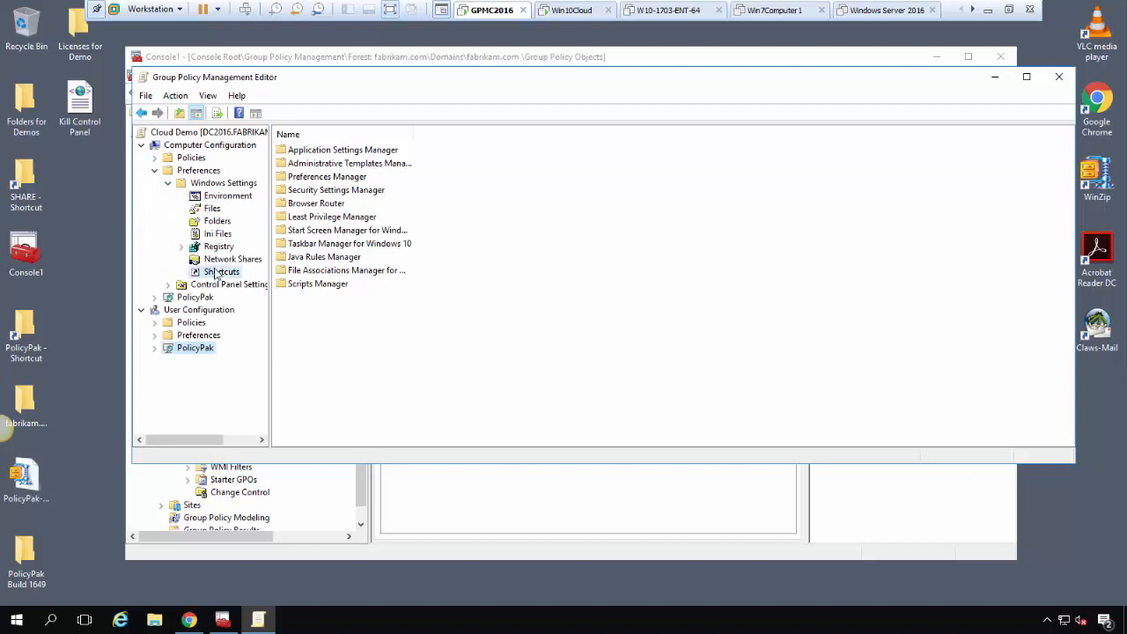
click(215, 273)
right_click(506, 218)
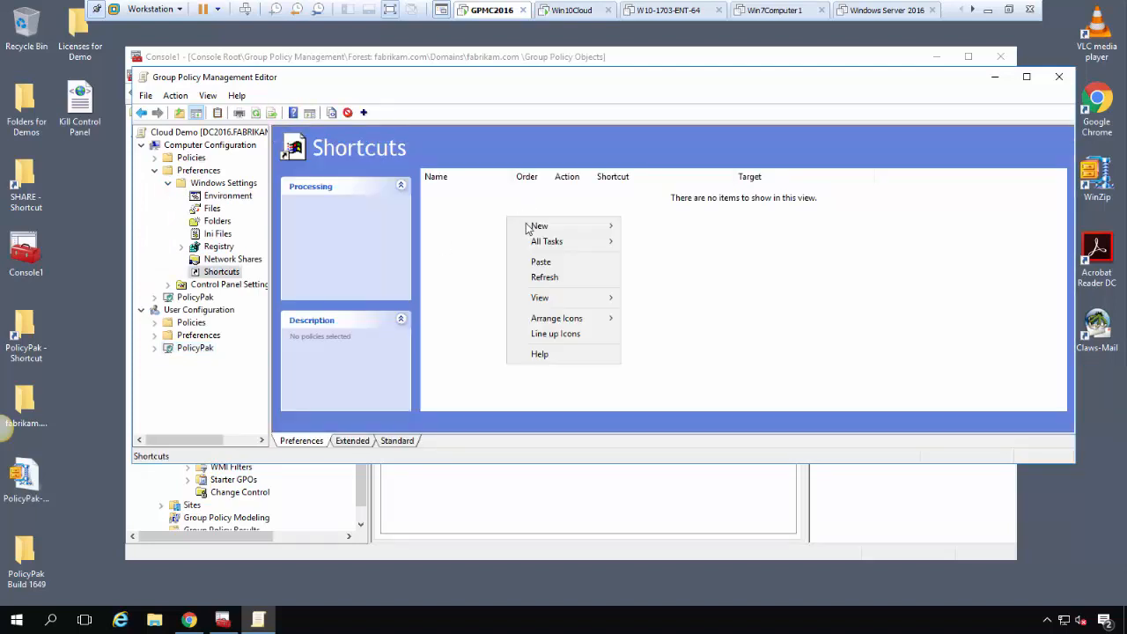
mouse_move(539, 227)
click(657, 228)
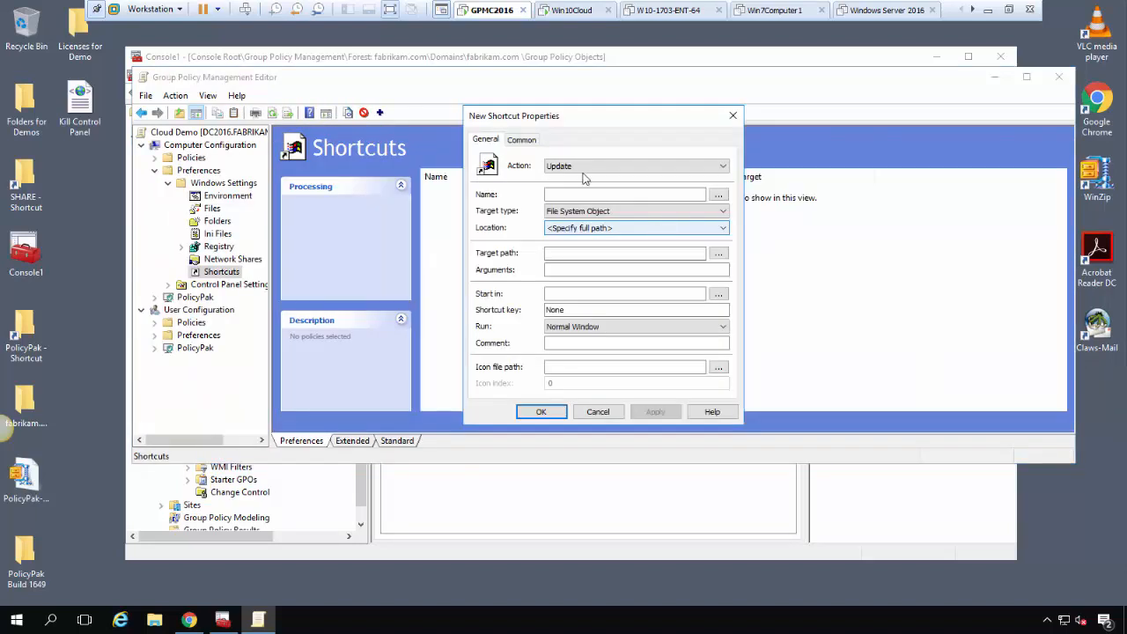
click(620, 195)
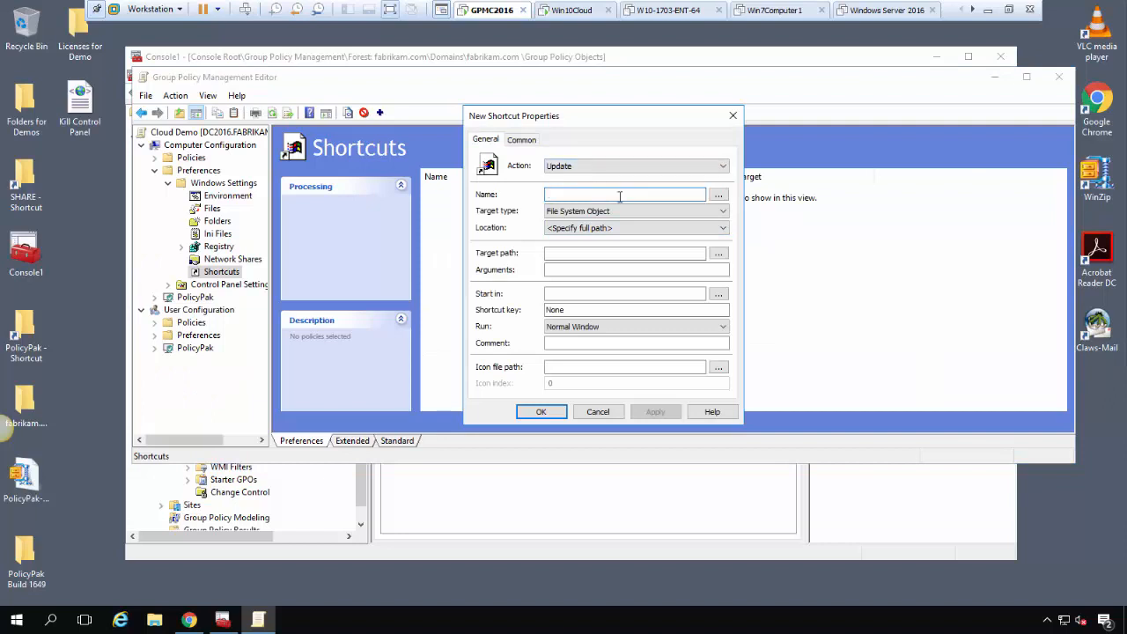
text(PolicyPak Supp)
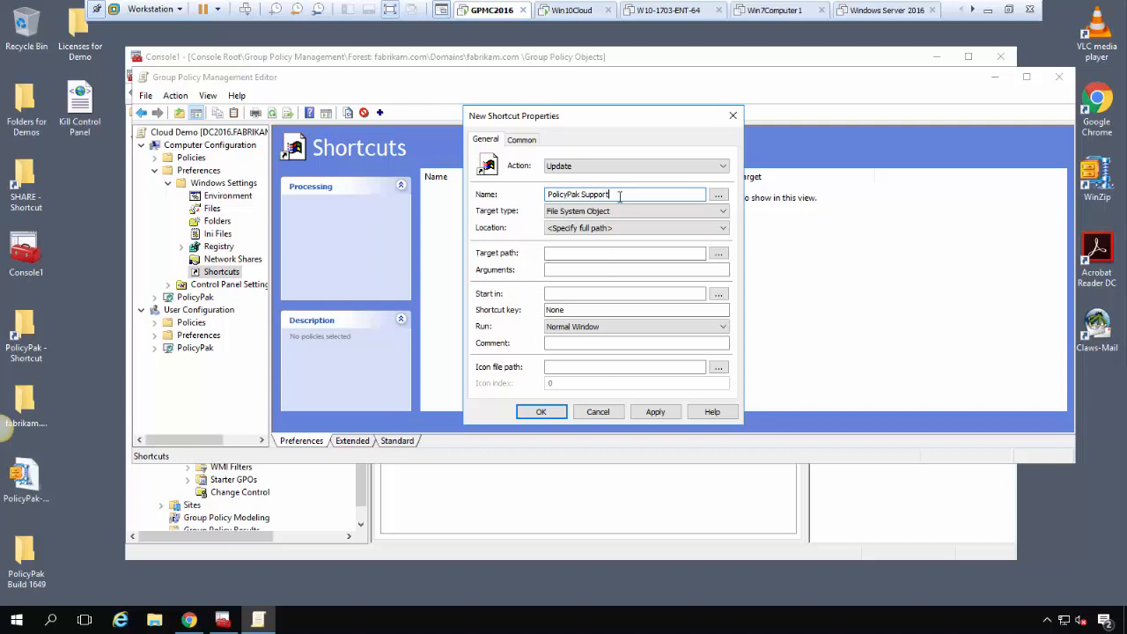
text(ort)
click(634, 214)
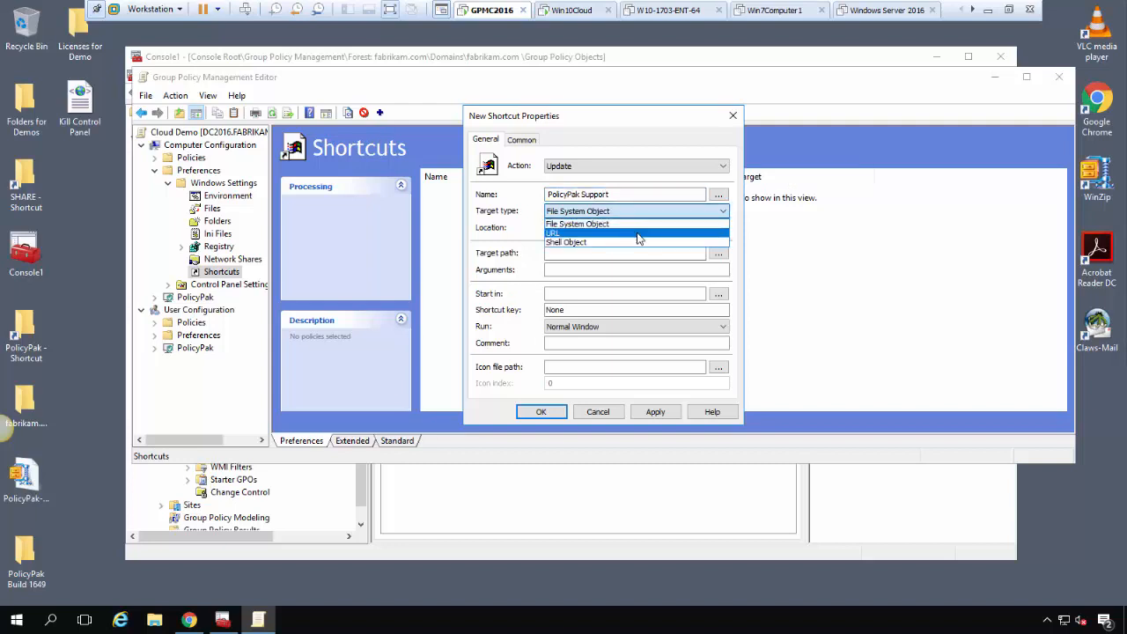
click(639, 234)
click(638, 228)
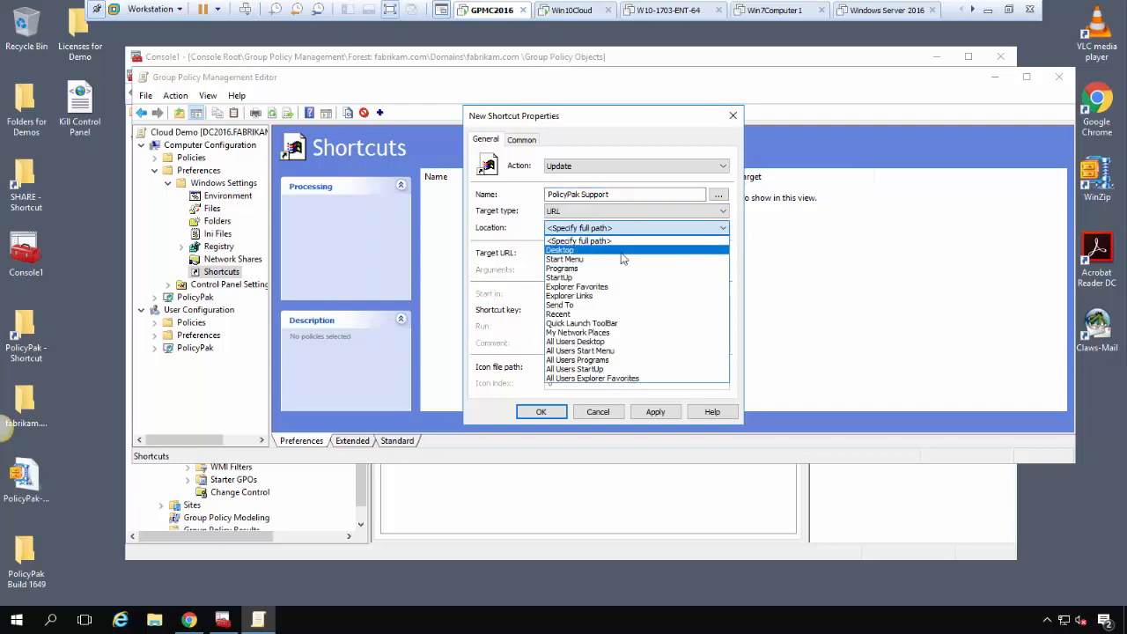
click(622, 251)
click(622, 253)
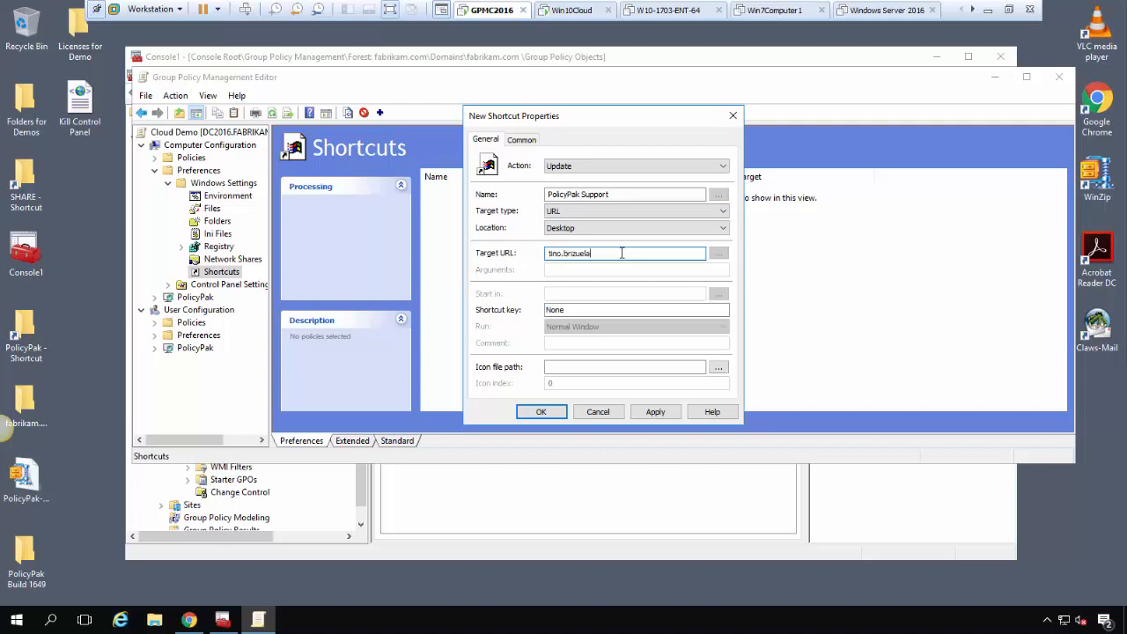
key(ctrl+a)
text(https://www.policypak.com)
Give it the question-mark icon, extend the URL to /support, and save the shortcut
click(718, 372)
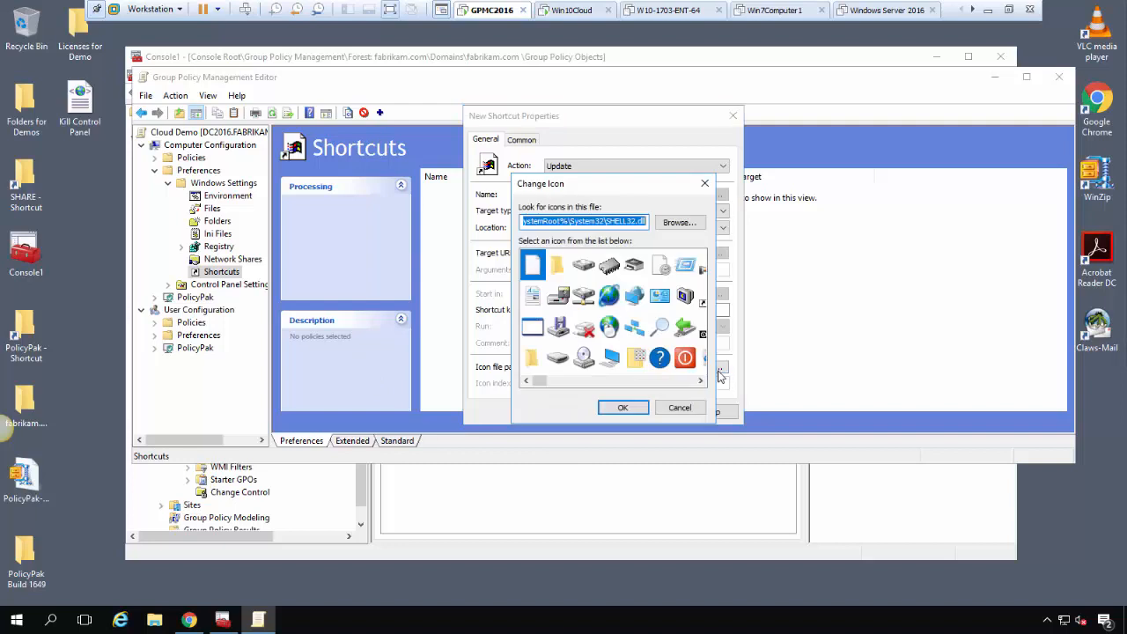
click(661, 360)
double_click(661, 360)
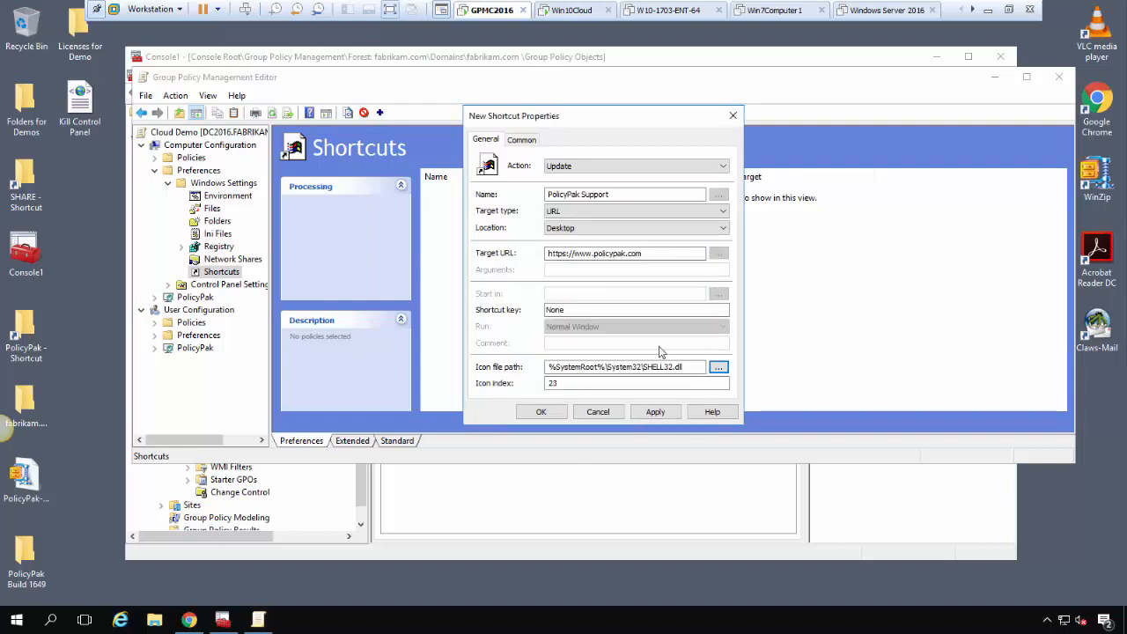
click(656, 253)
text(suppor)
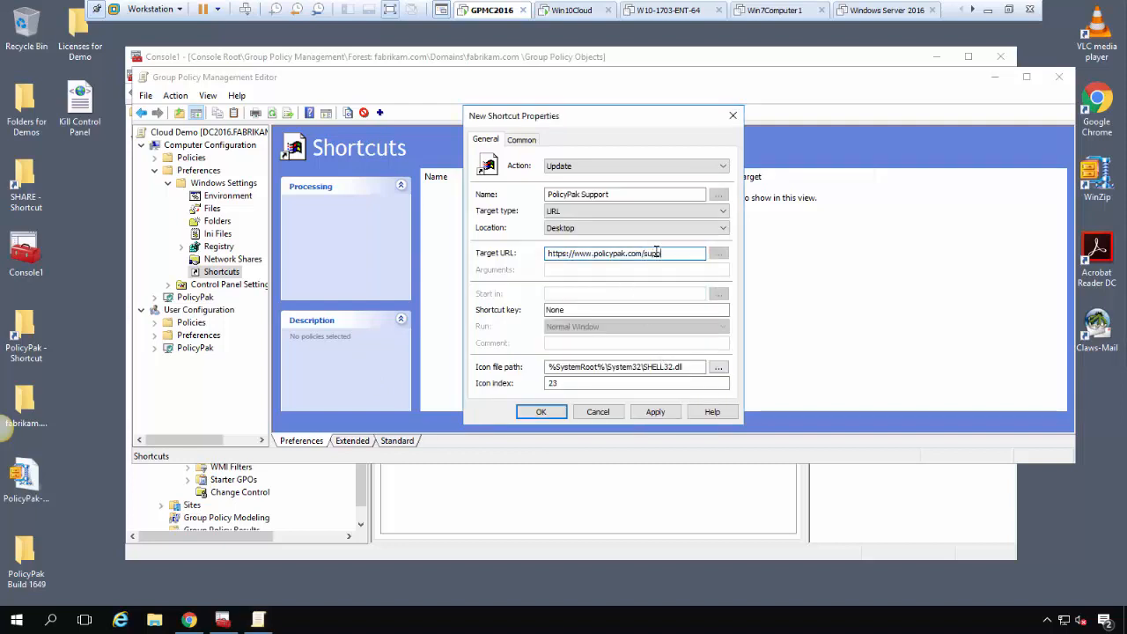
text(t)
click(540, 412)
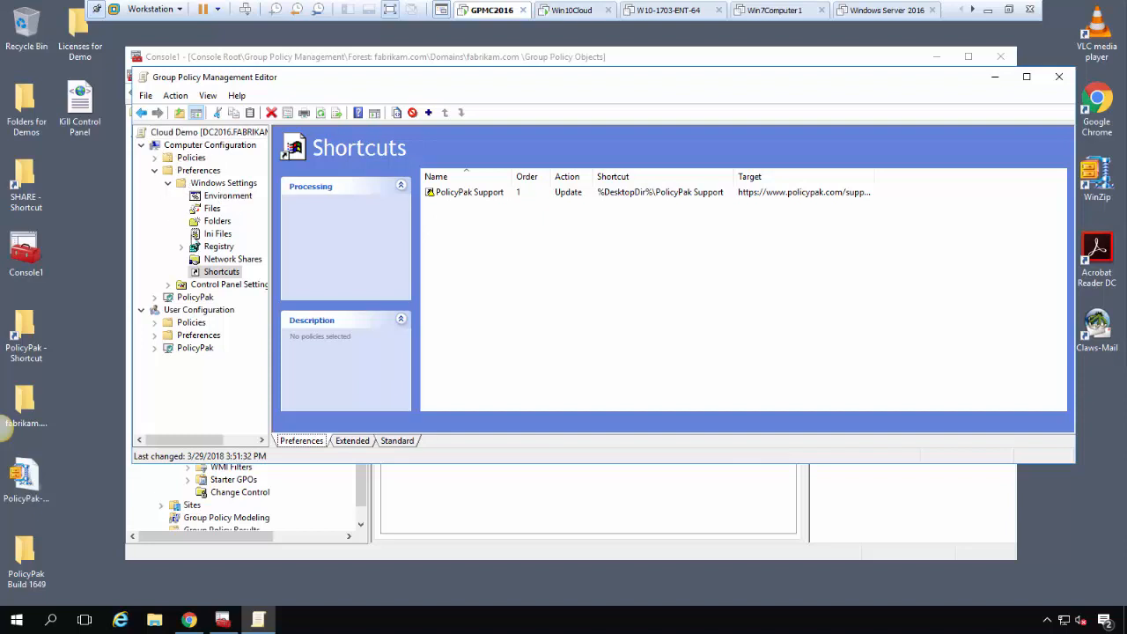
click(167, 182)
click(155, 170)
Launch the PolicyPak Preferences Manager export wizard and select PolicyPak Support for export
click(155, 183)
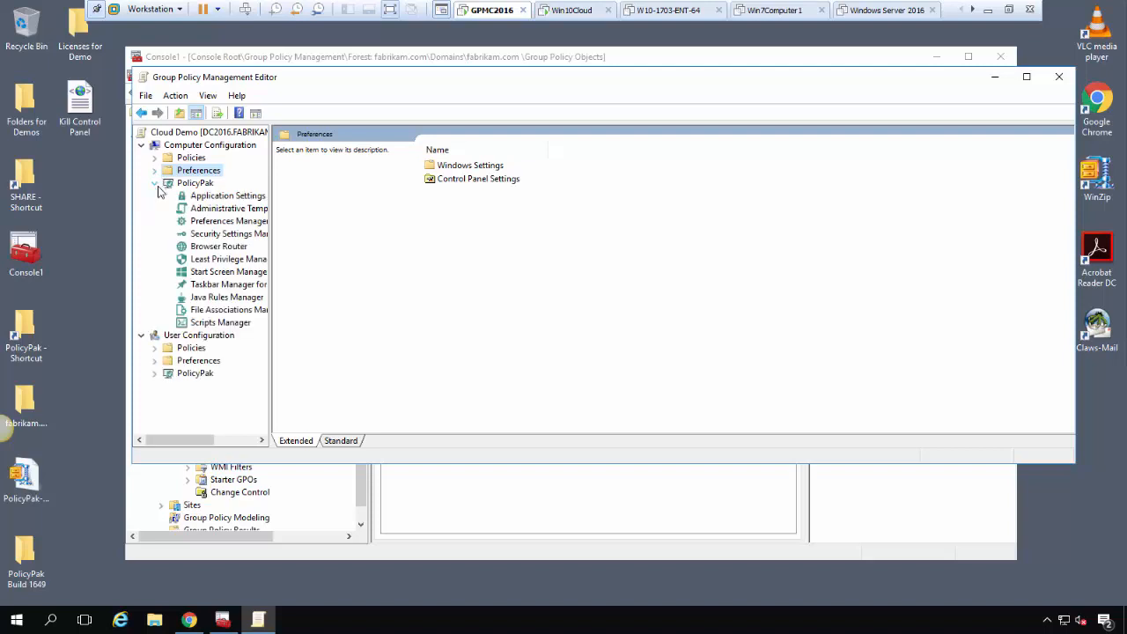
click(231, 221)
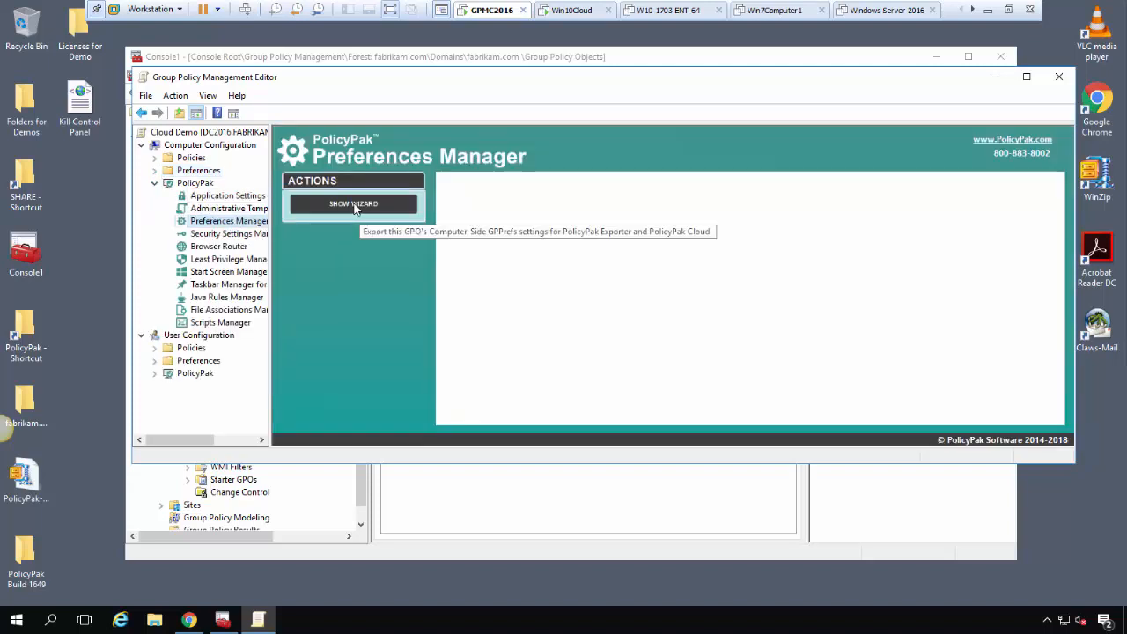
click(355, 205)
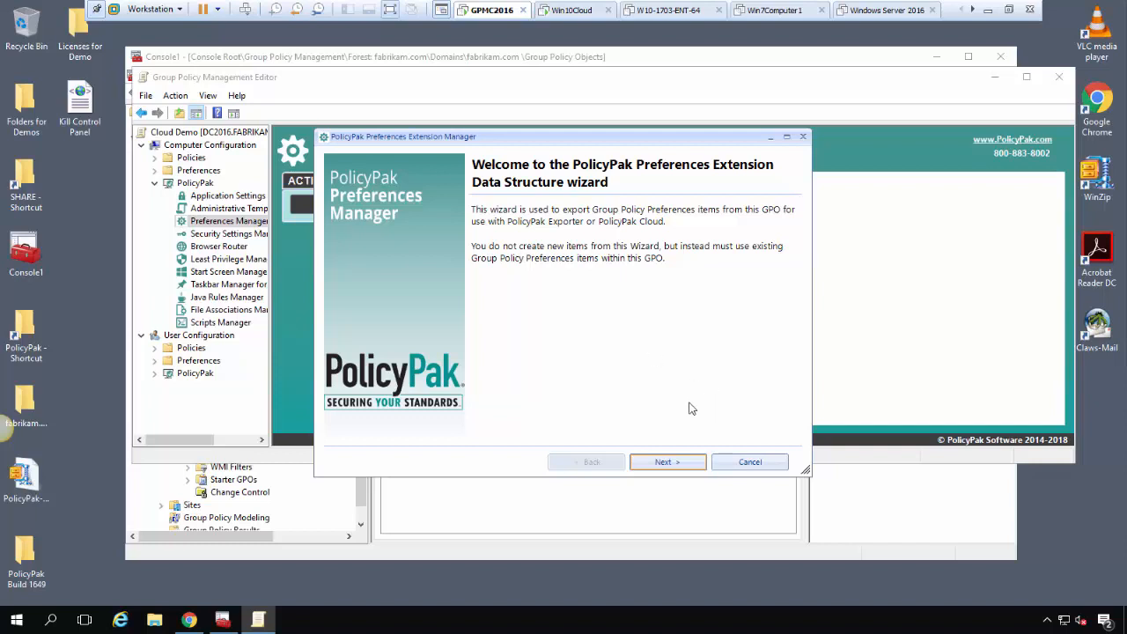
click(687, 469)
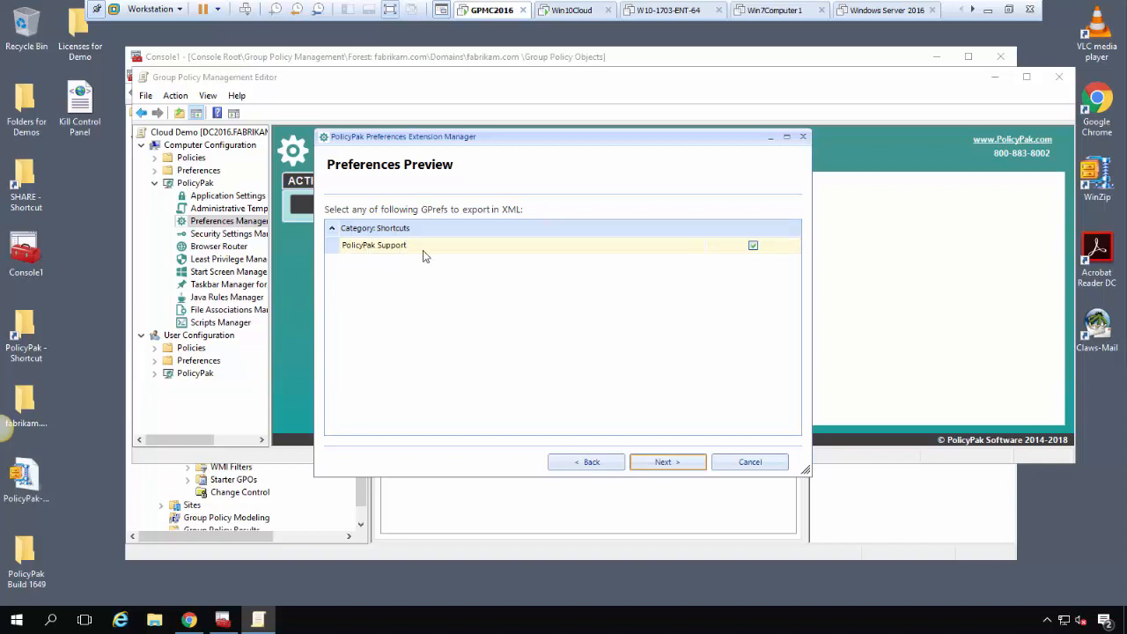
click(678, 464)
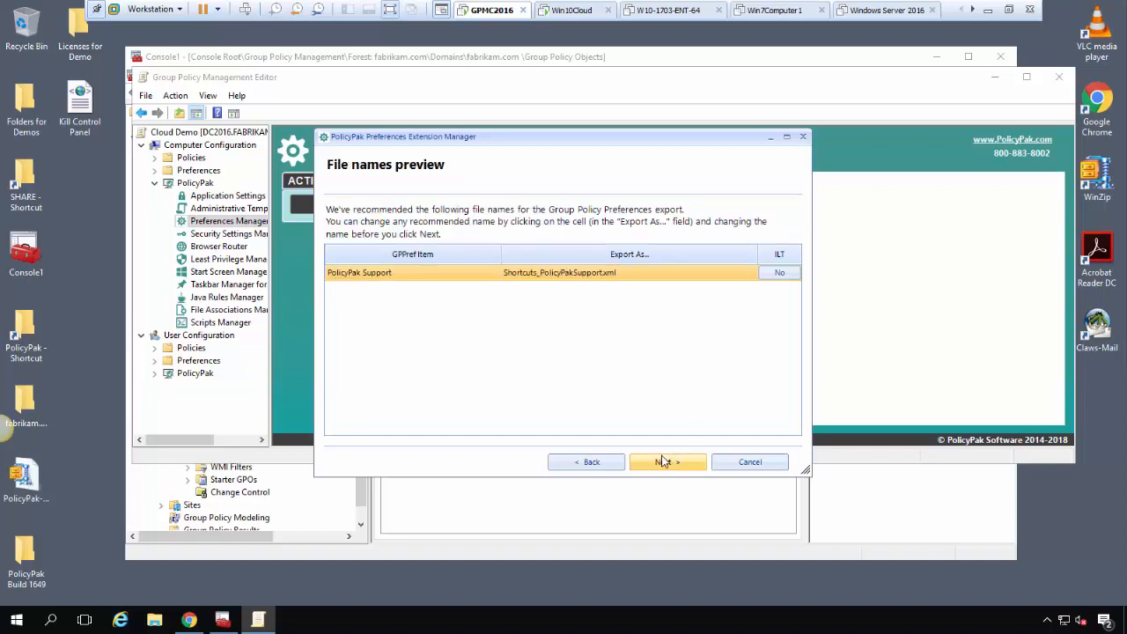
Keep the suggested Shortcuts file name, export it to the Desktop, and finish the wizard
click(617, 272)
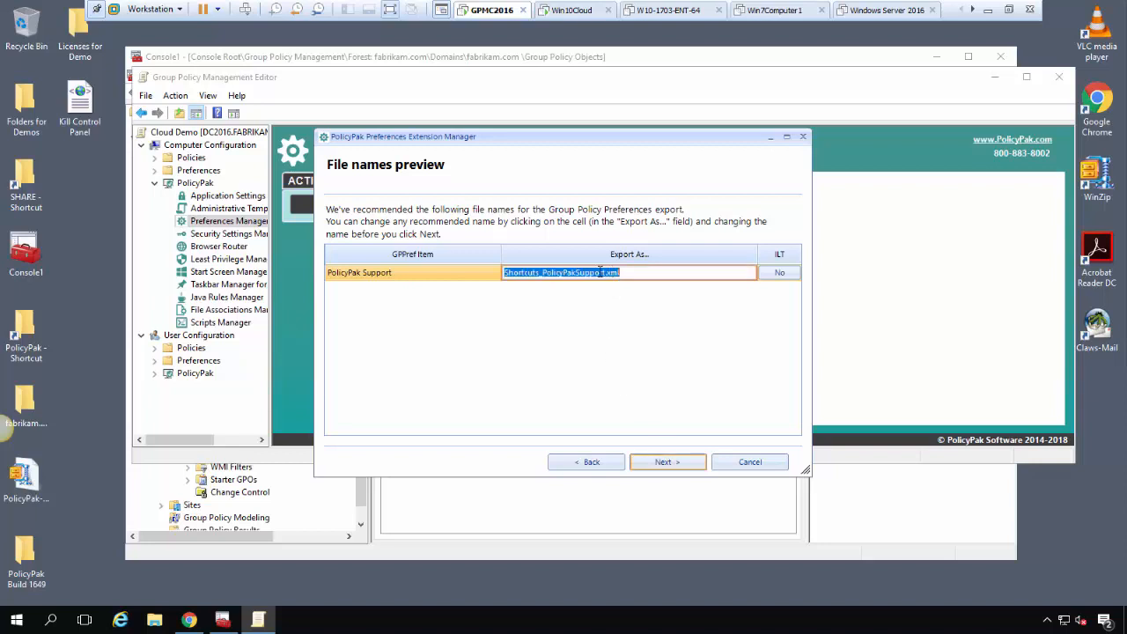
click(605, 272)
double_click(535, 272)
click(654, 273)
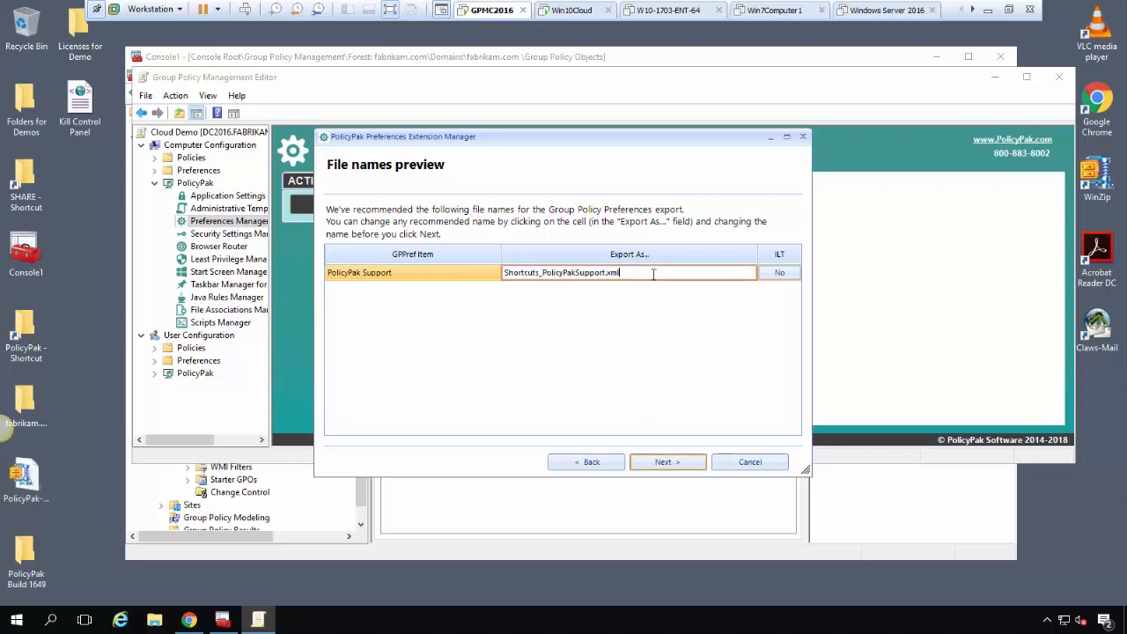
click(668, 346)
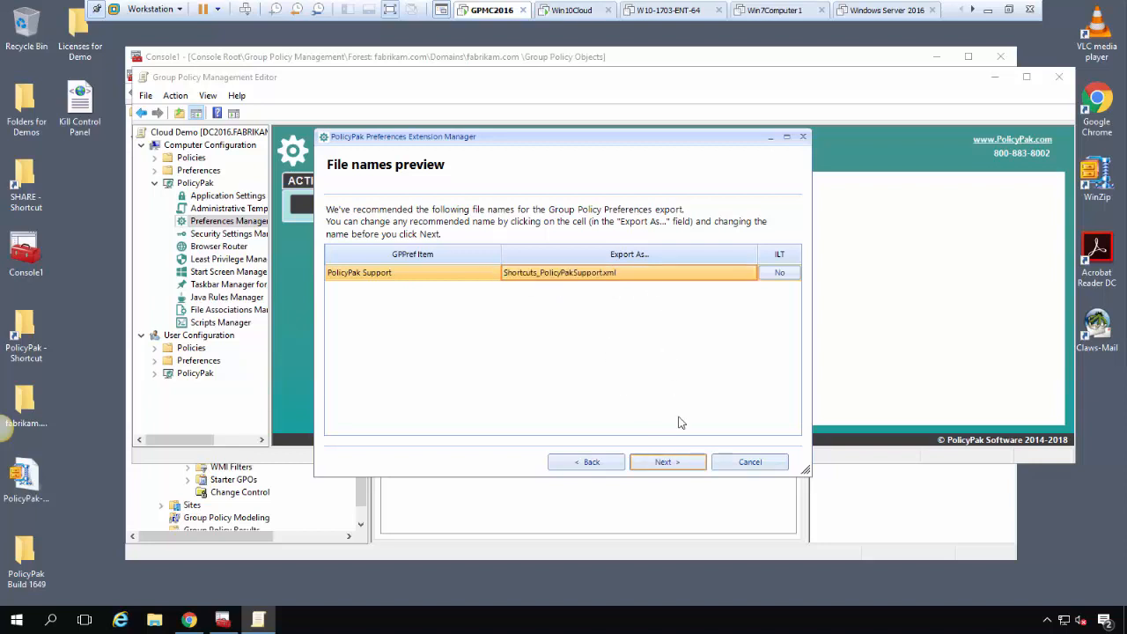
click(669, 462)
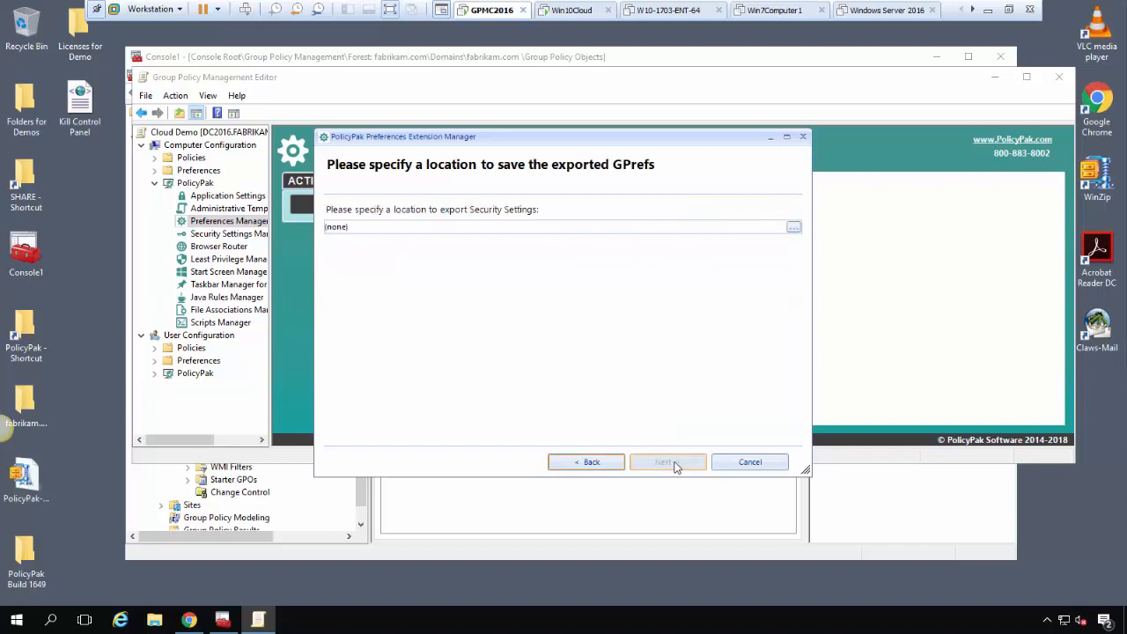
click(794, 227)
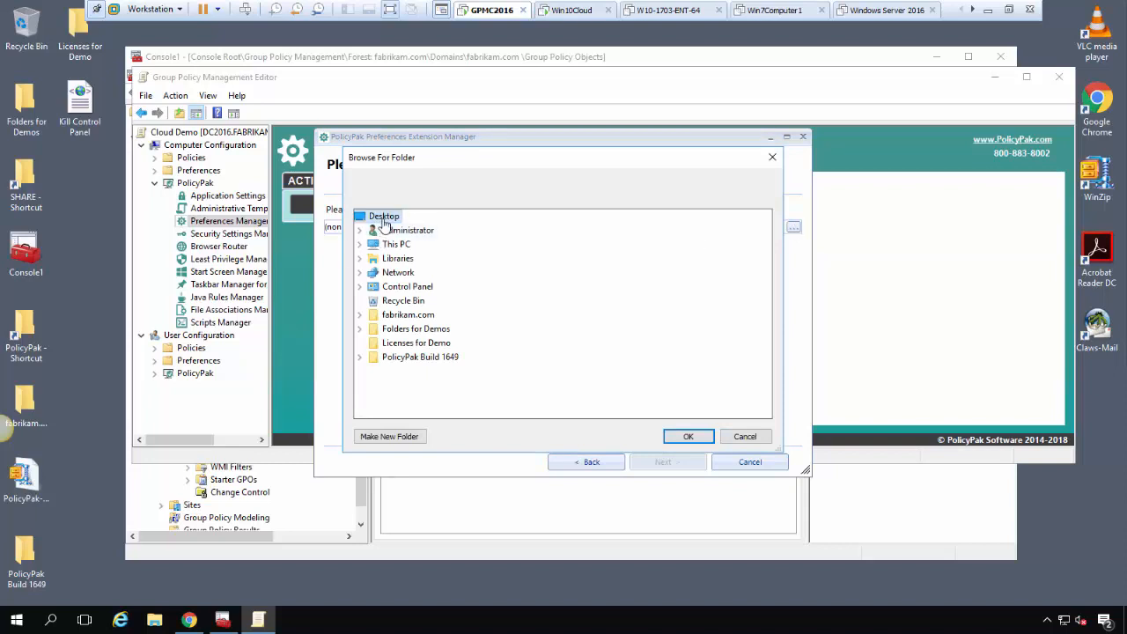
click(702, 438)
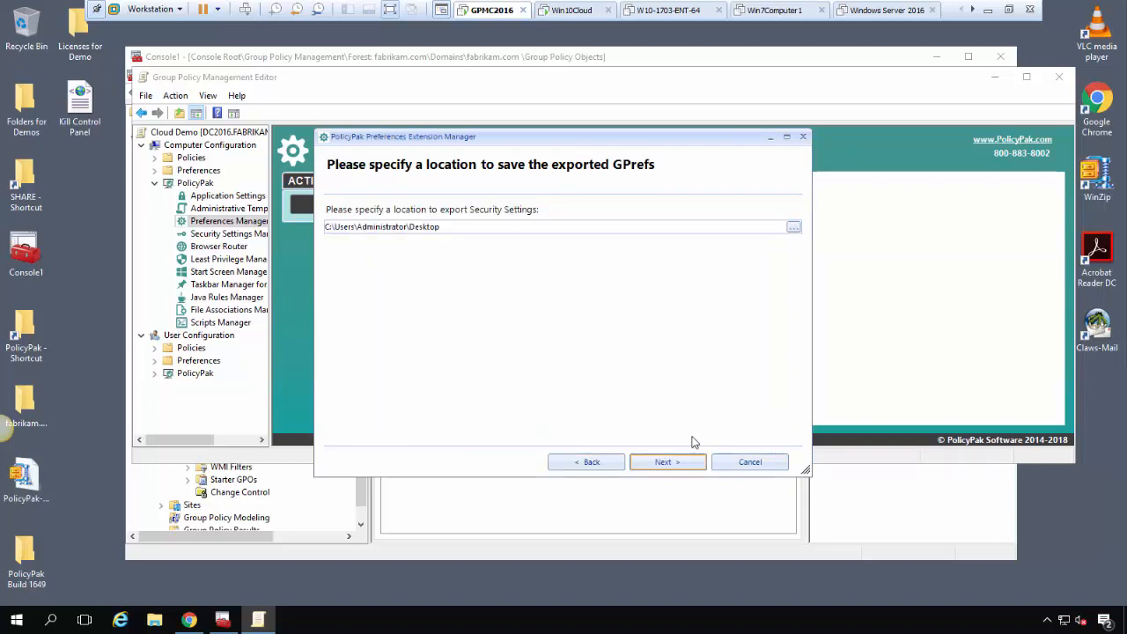
click(692, 462)
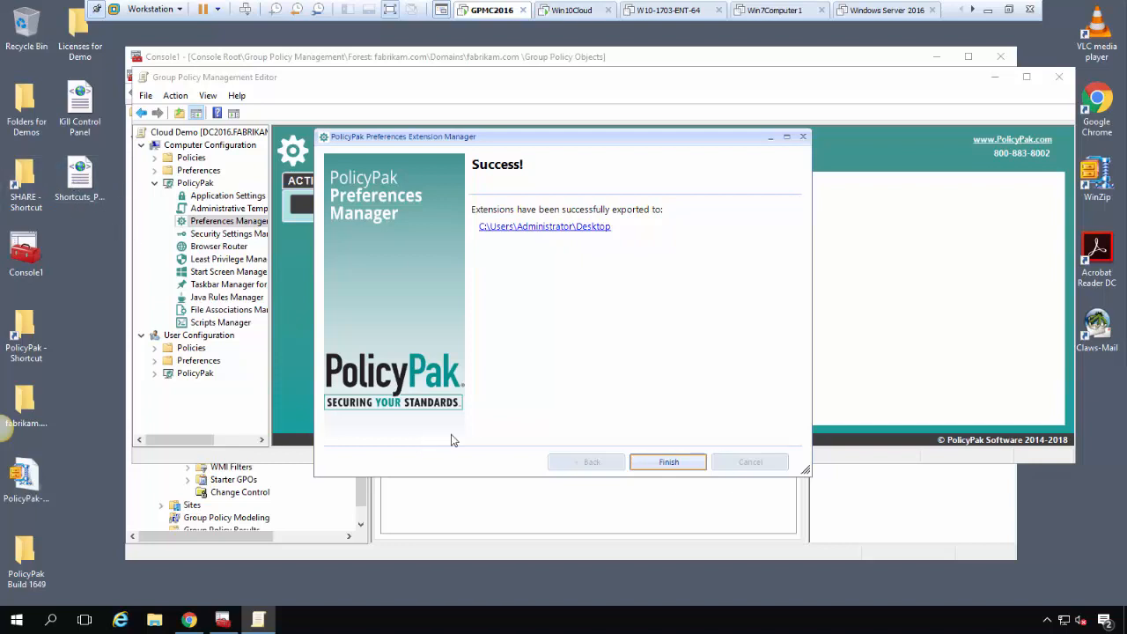
click(670, 462)
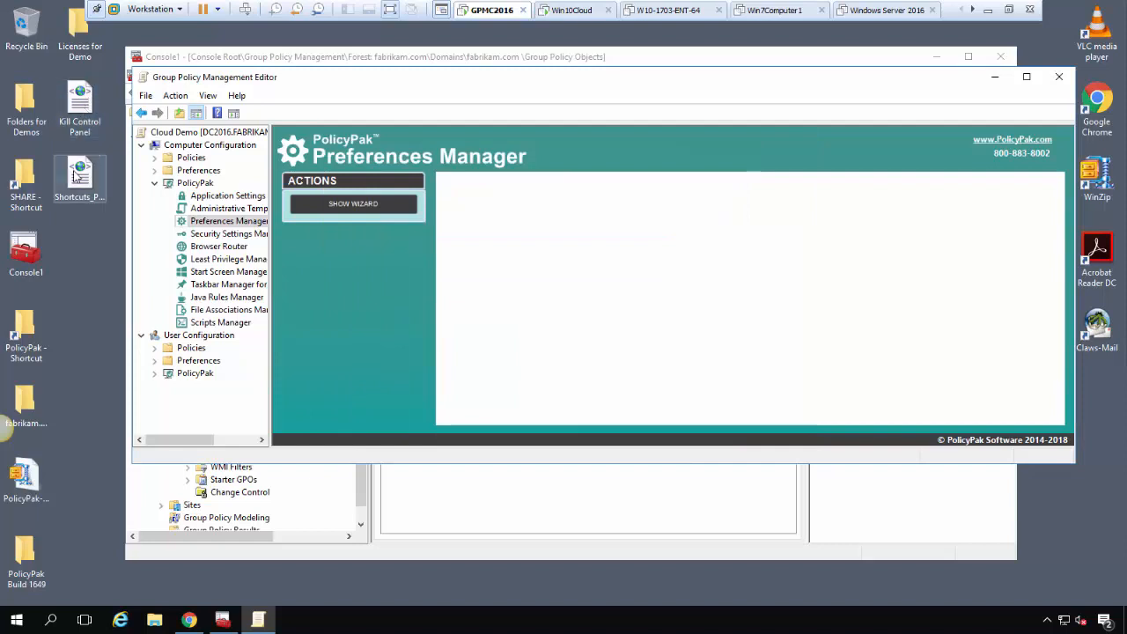
Define Security Options' Accounts: Rename guest account policy with the name PPGuestAccount
click(156, 183)
click(155, 157)
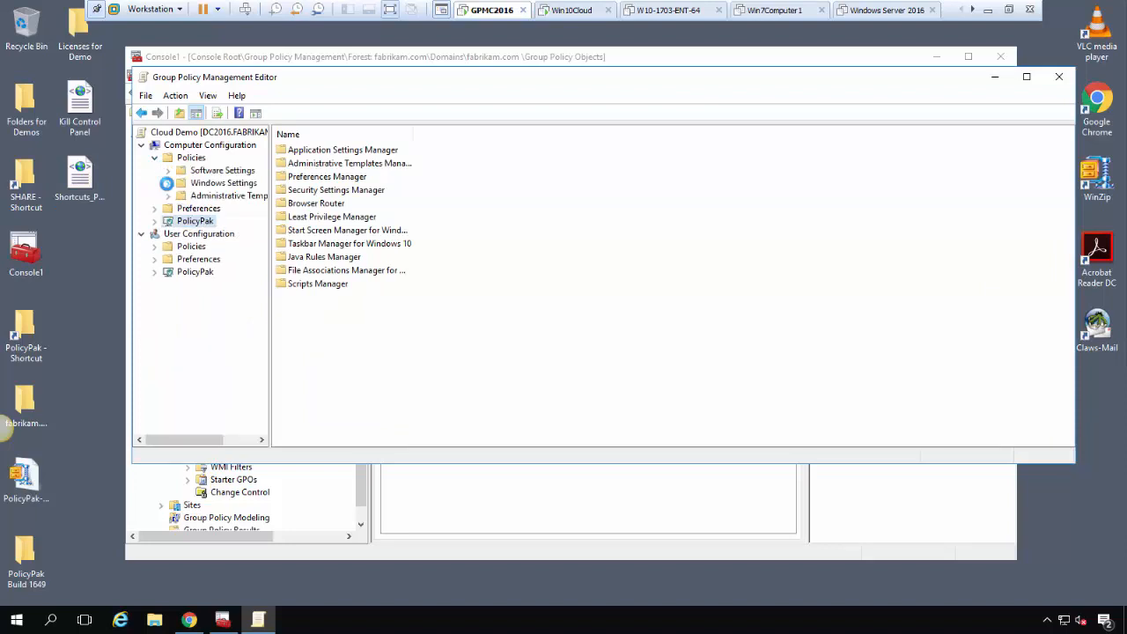
click(167, 184)
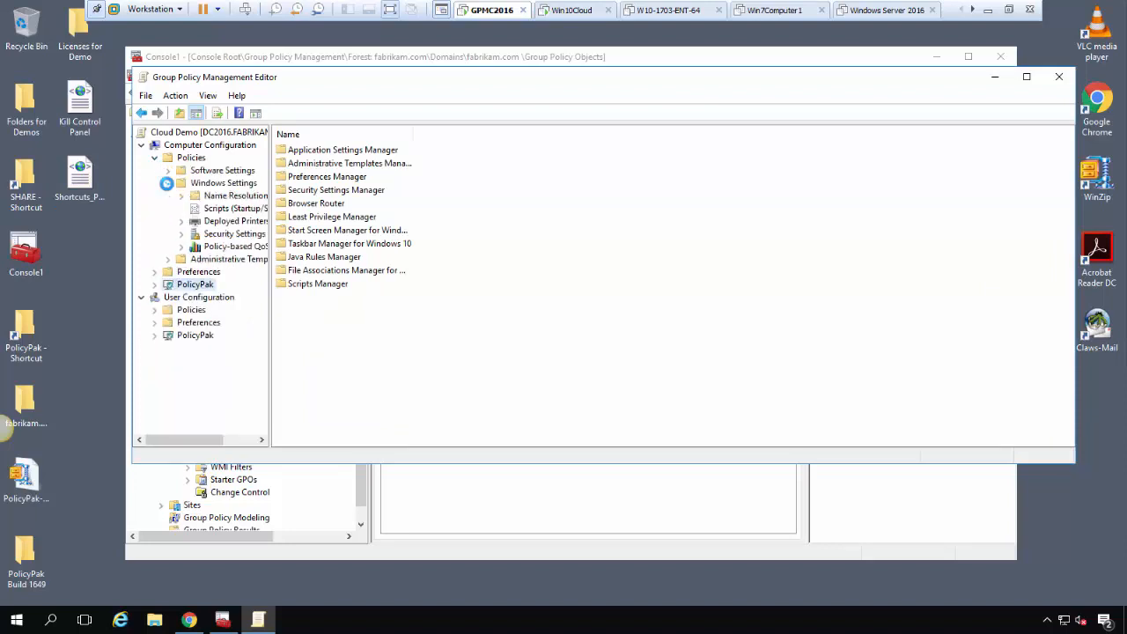
click(182, 233)
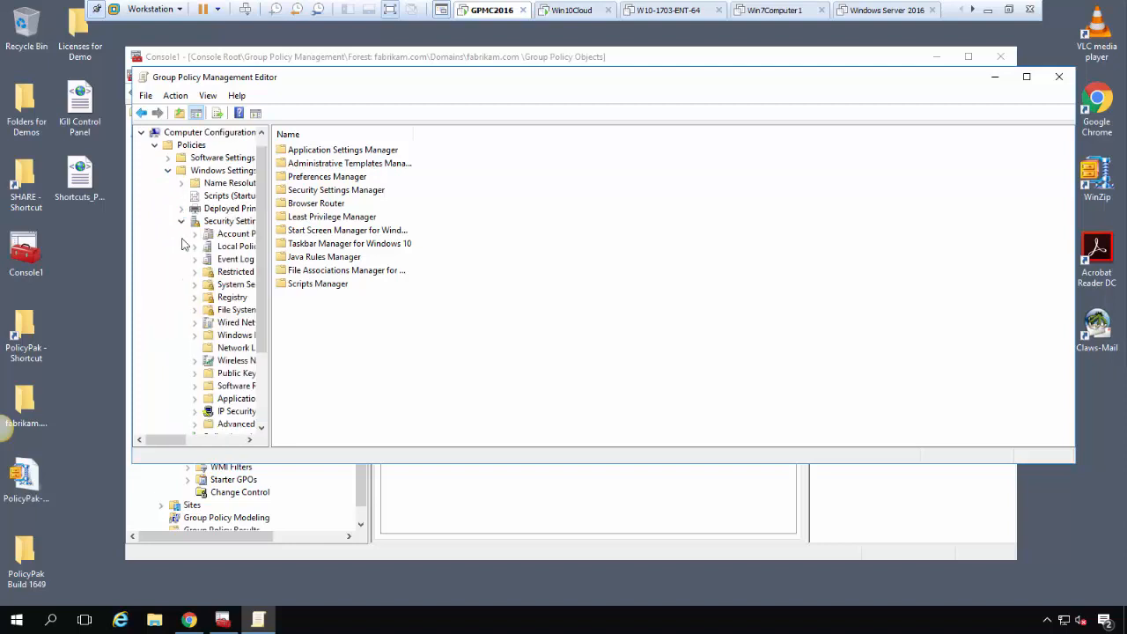
click(231, 247)
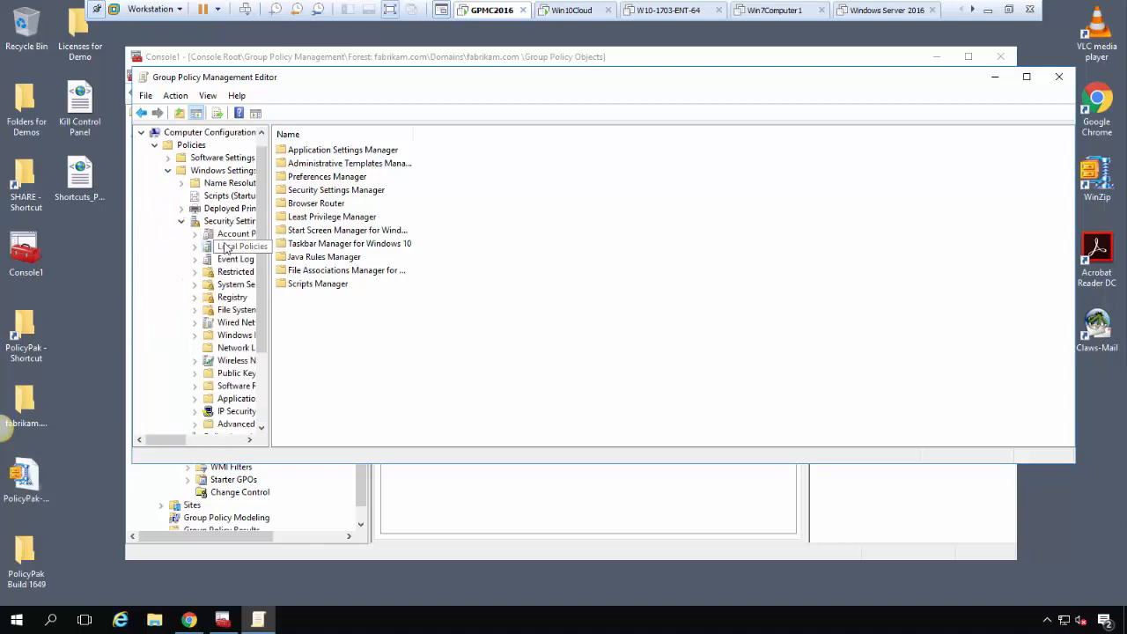
double_click(313, 177)
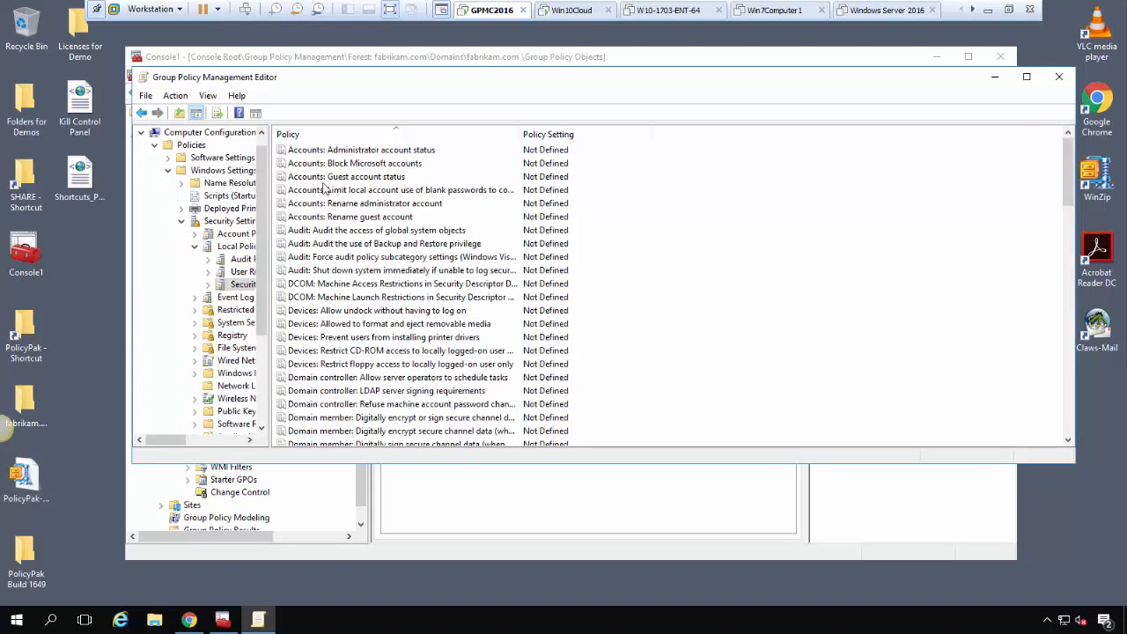
click(413, 221)
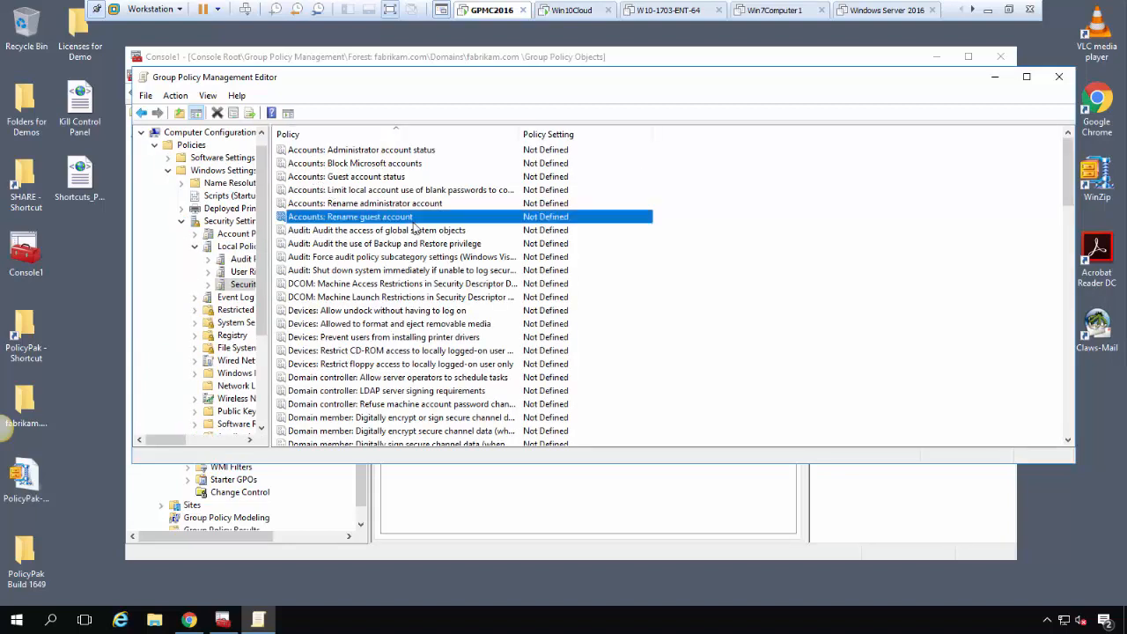
double_click(414, 226)
click(532, 201)
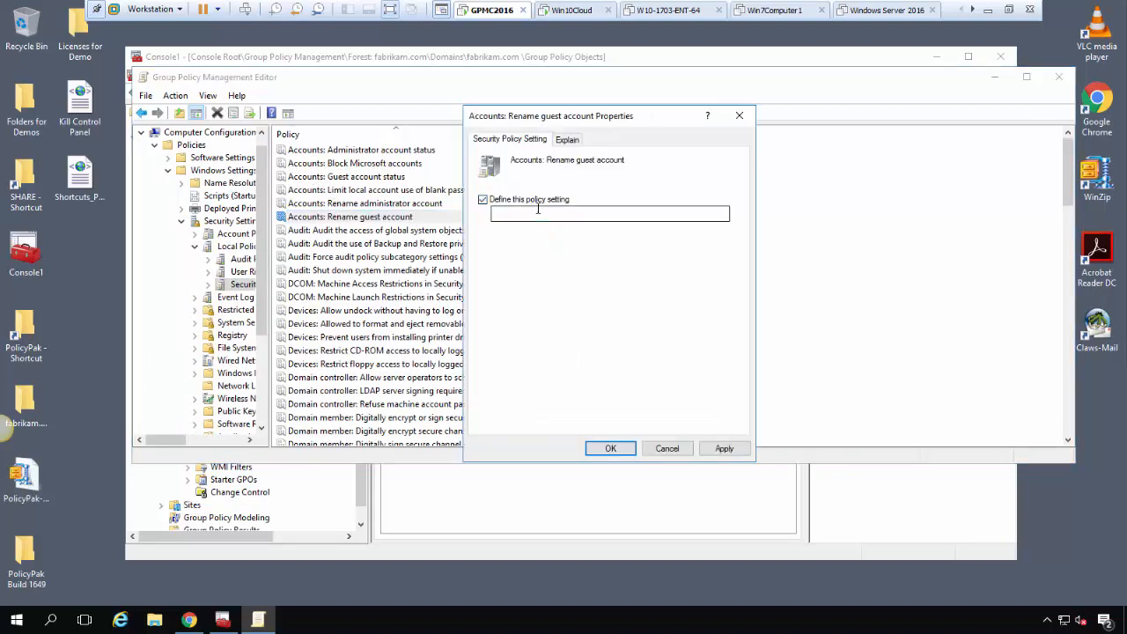
text(PPG)
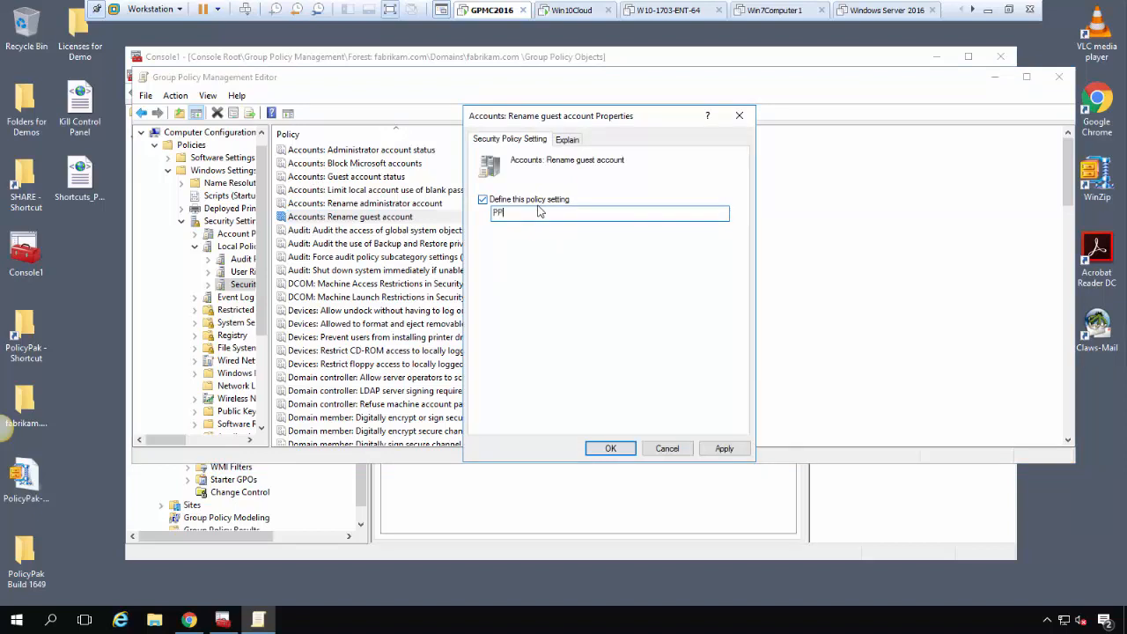
text(uestAccount)
key(Return)
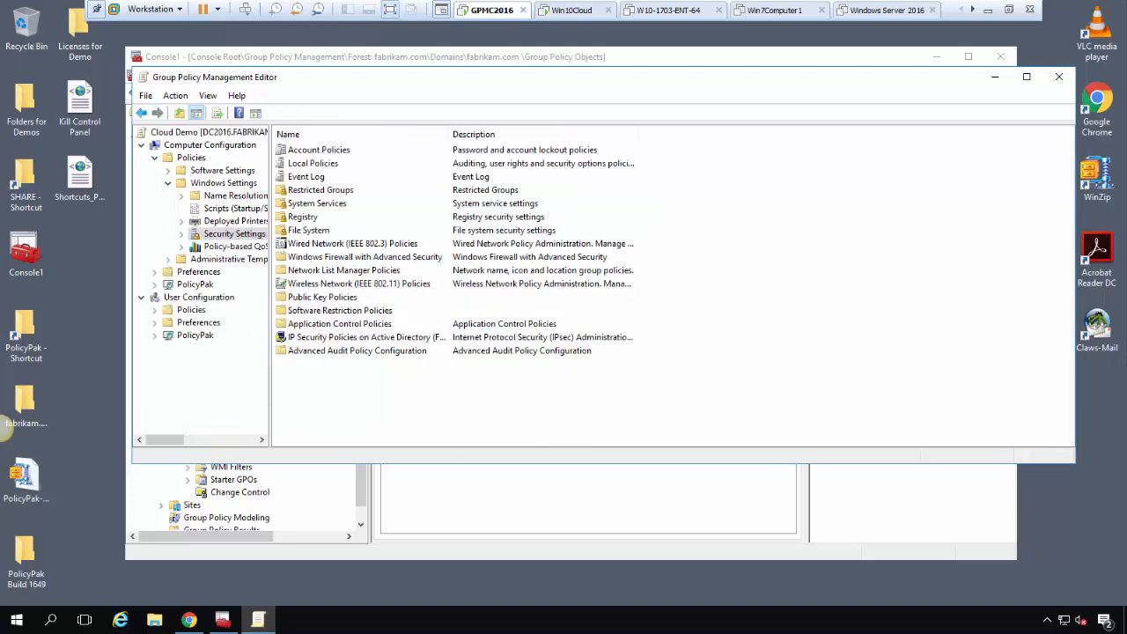
Run the PolicyPak Security Settings Manager wizard through preview and skip the targeting filters
click(155, 285)
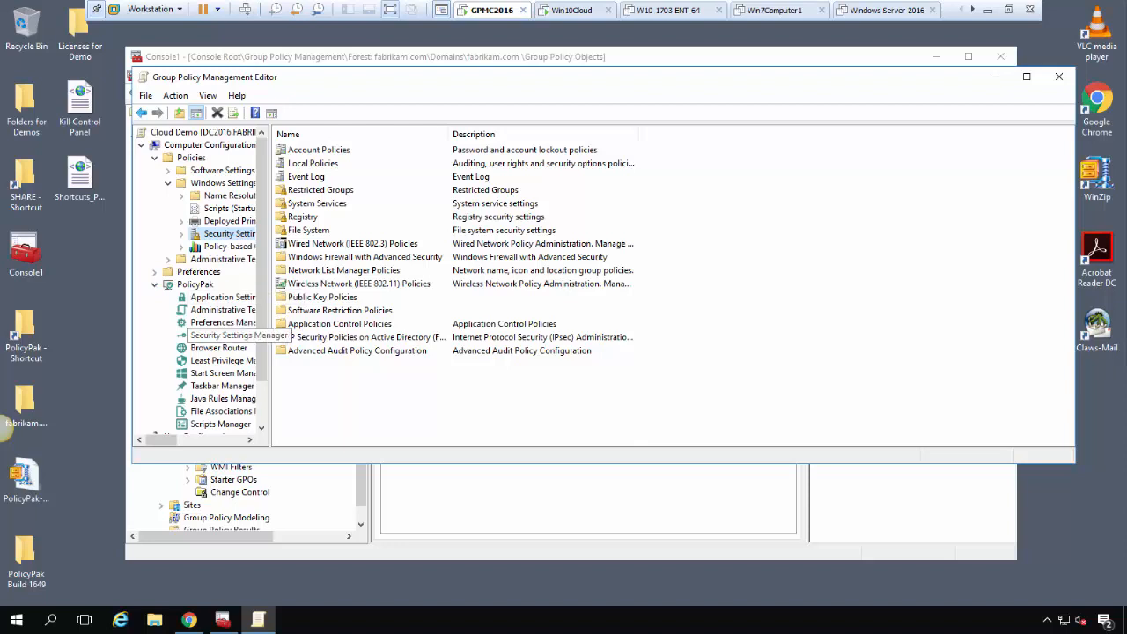
click(220, 335)
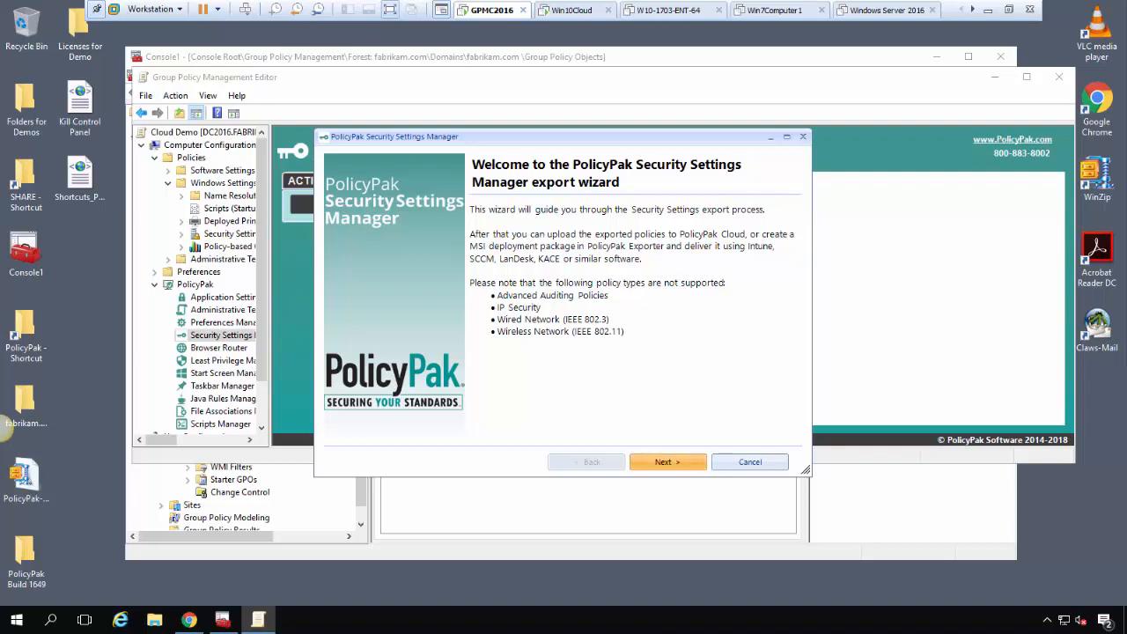
key(Return)
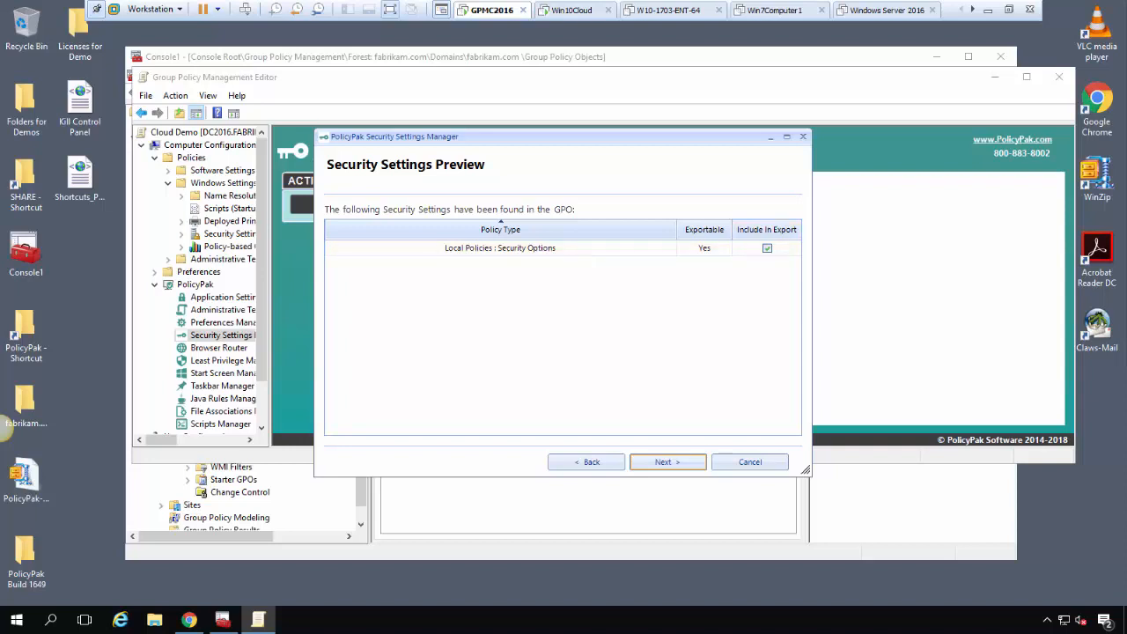
key(Return)
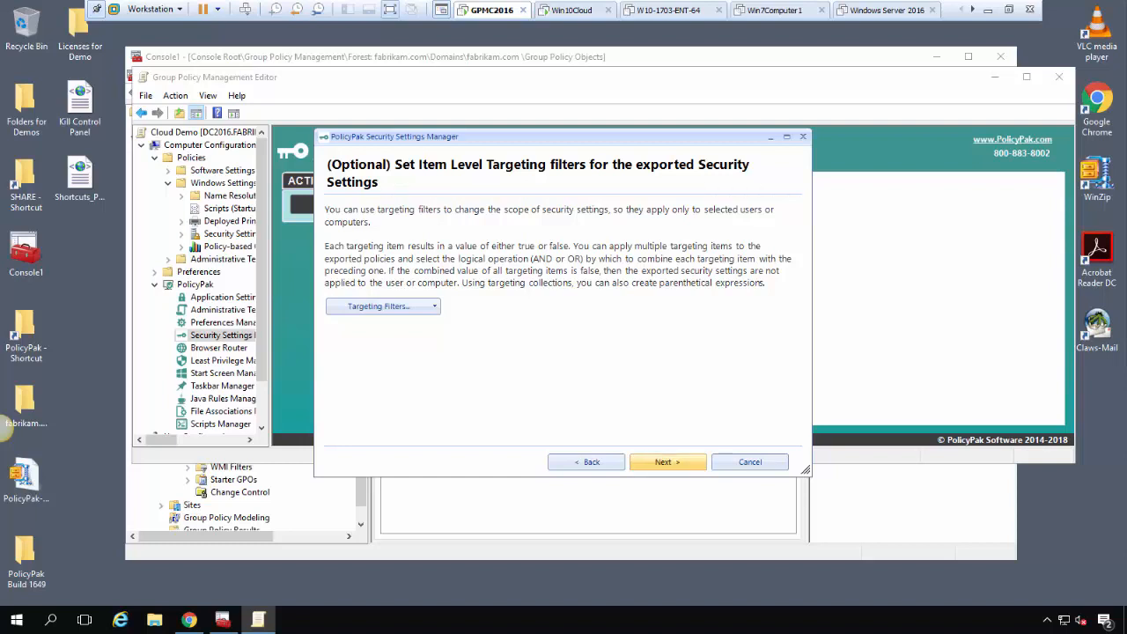
click(667, 461)
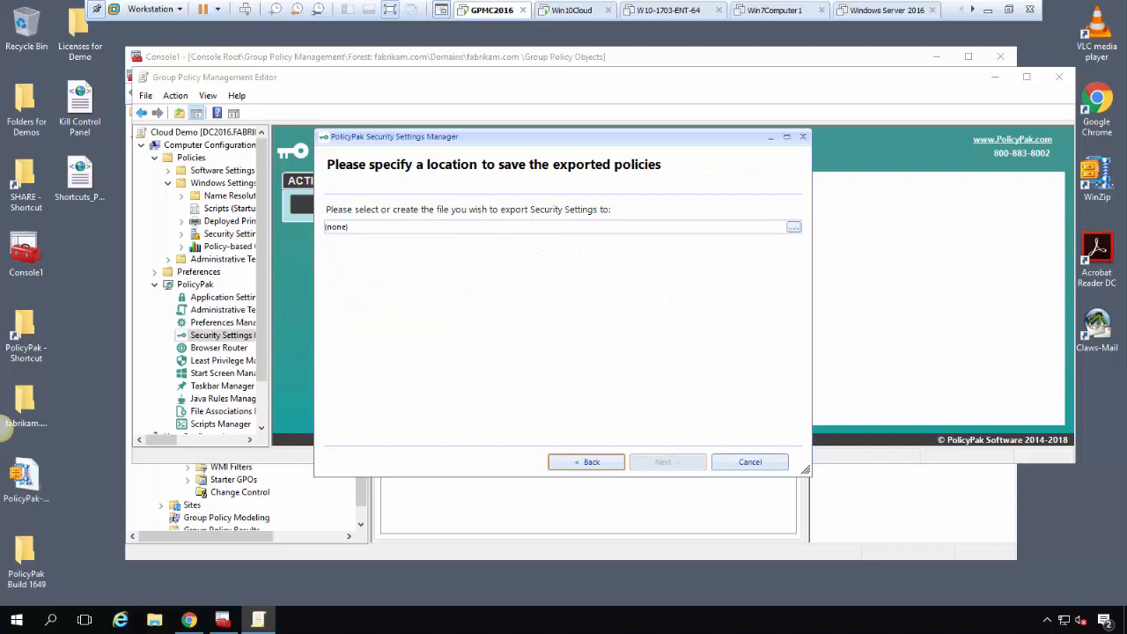
Save the export as Rename Guest Account.xml on the Desktop and close the wizard
click(794, 227)
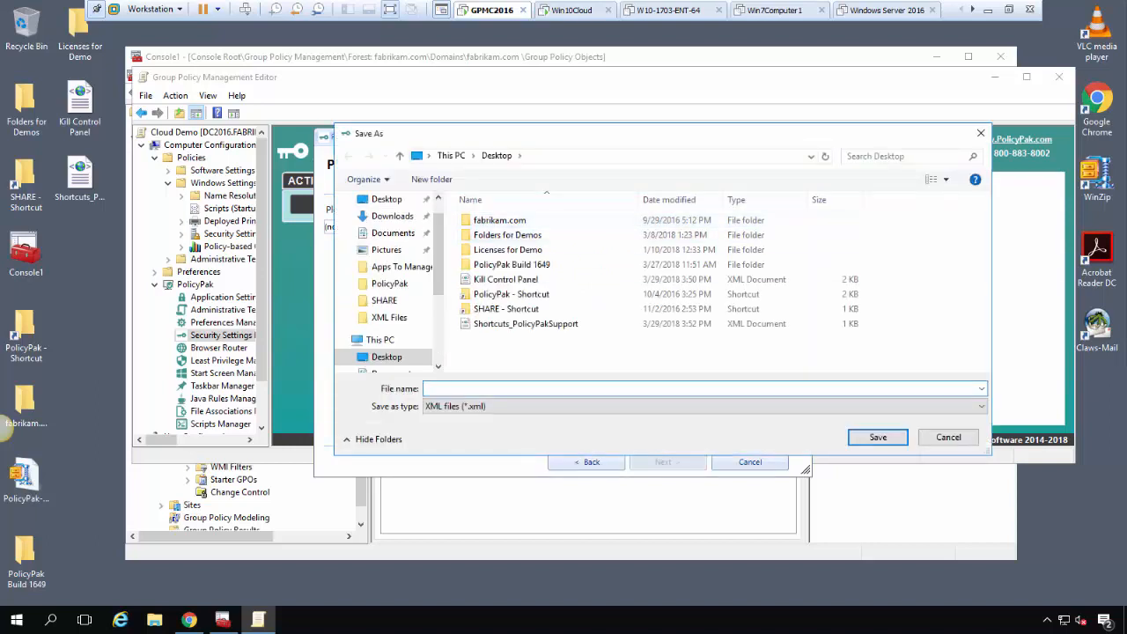
text(R)
key(BackSpace)
text(Rename Guest Account)
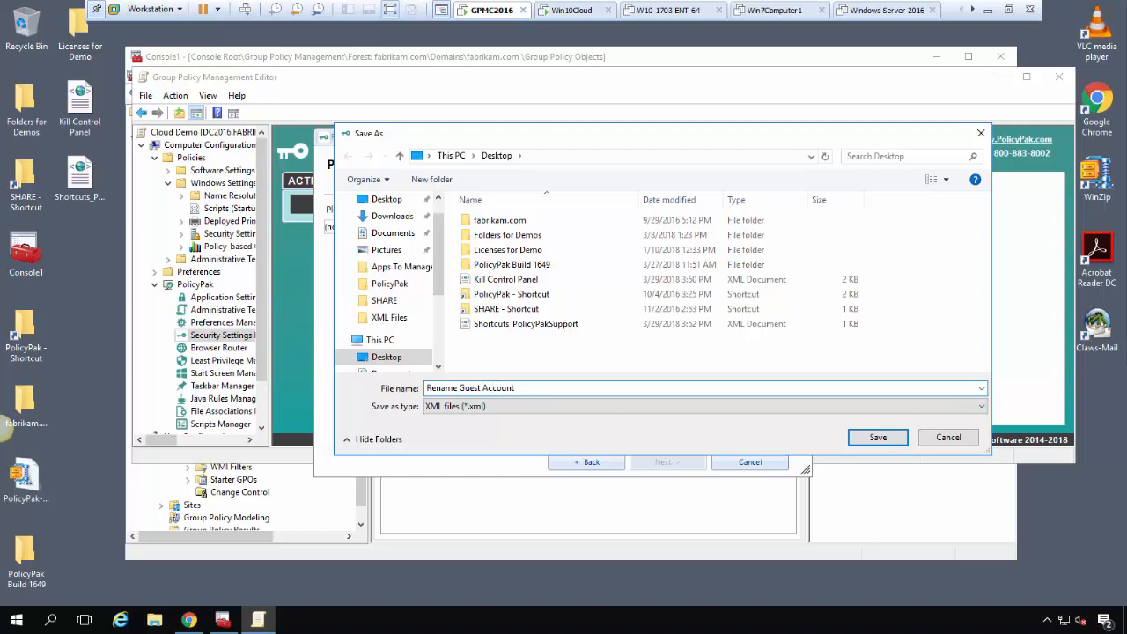
key(Return)
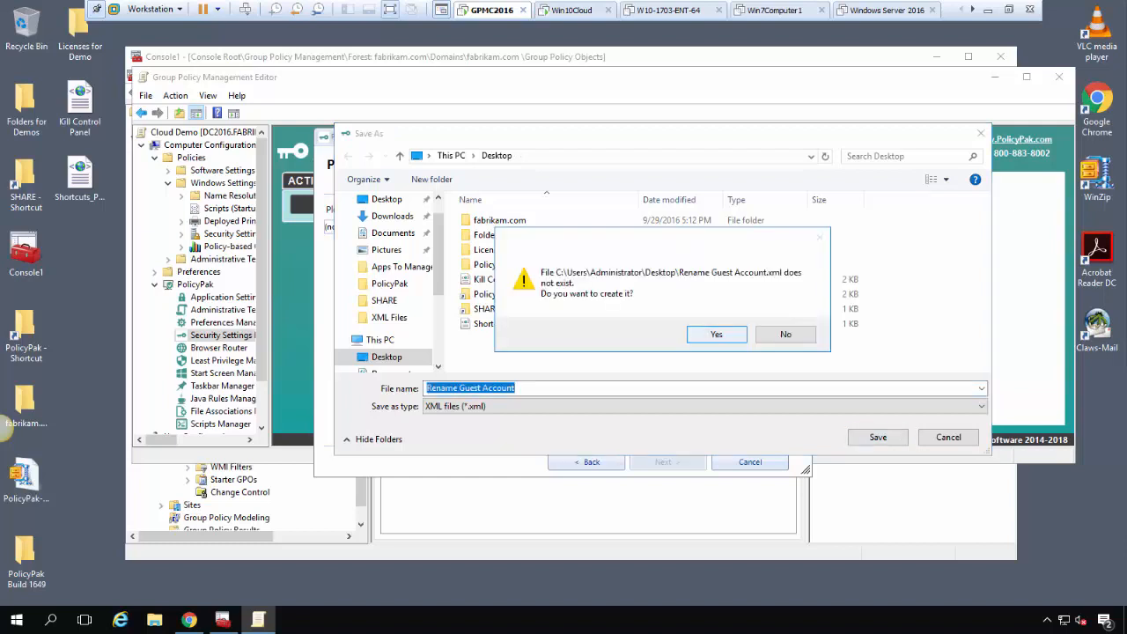
key(Return)
key(Return)
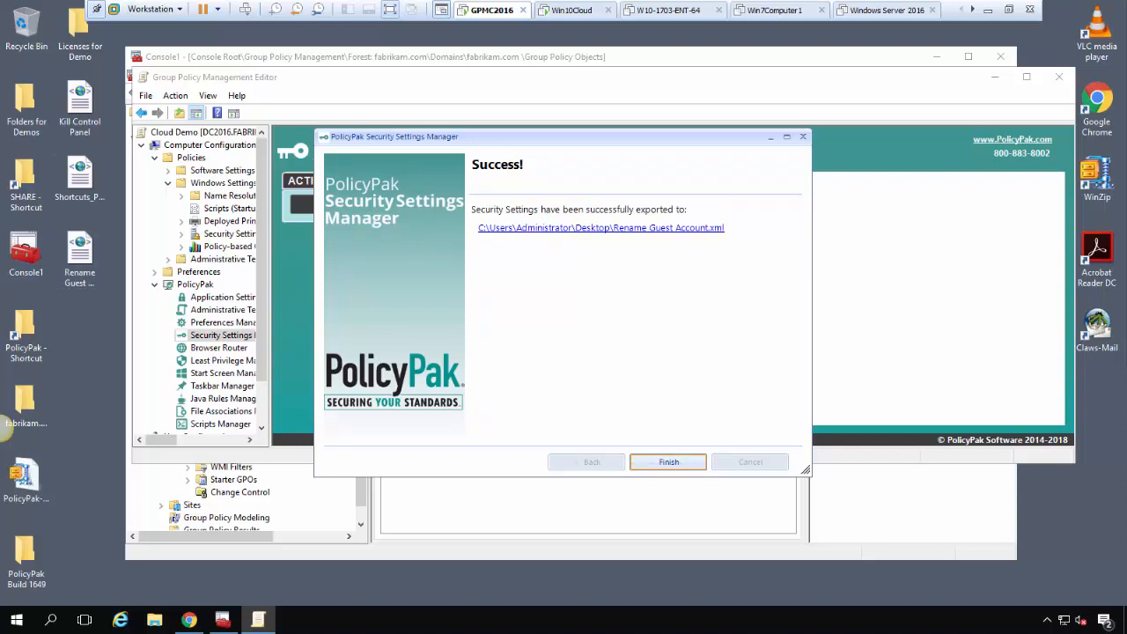
key(Return)
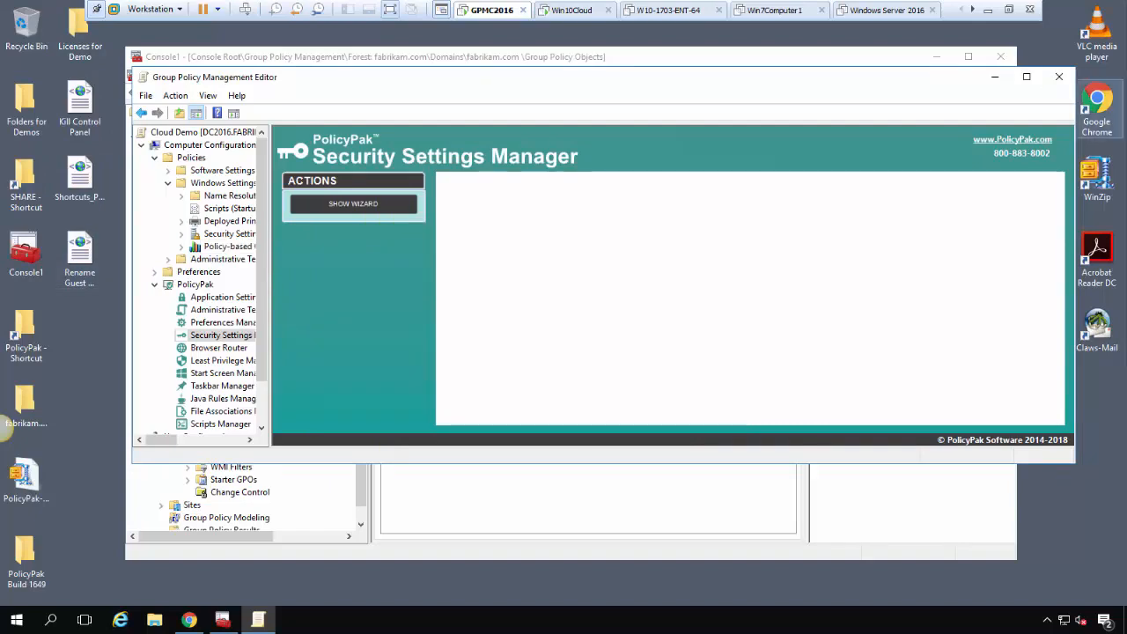
Close both Group Policy windows and view the XML Data Files list in PolicyPak Cloud
click(1059, 76)
click(1000, 57)
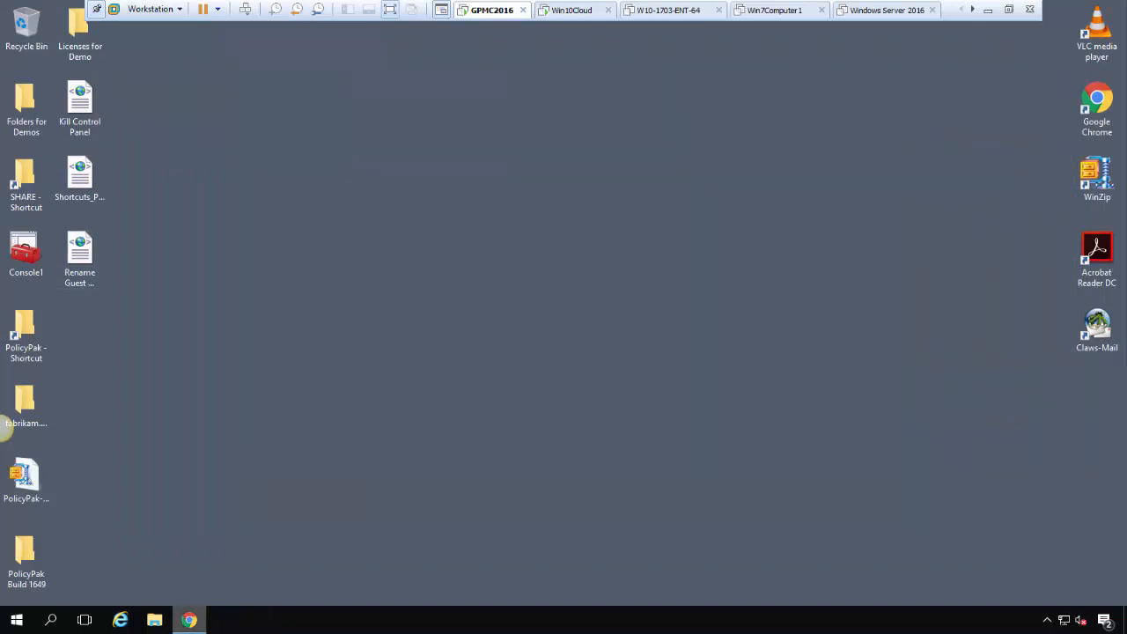
click(189, 620)
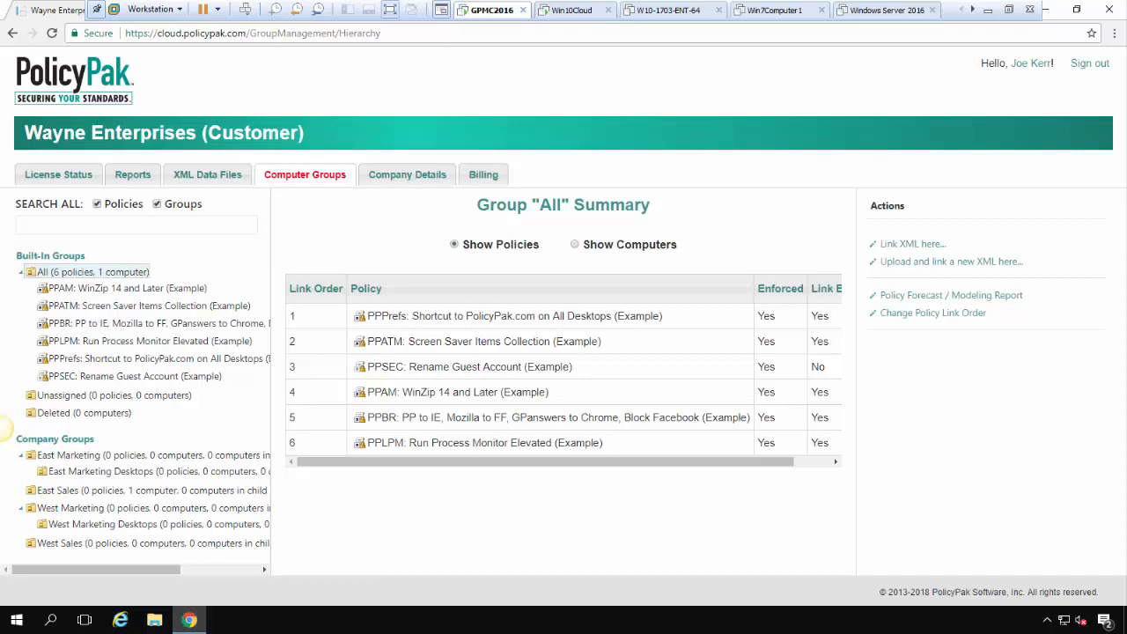
click(304, 174)
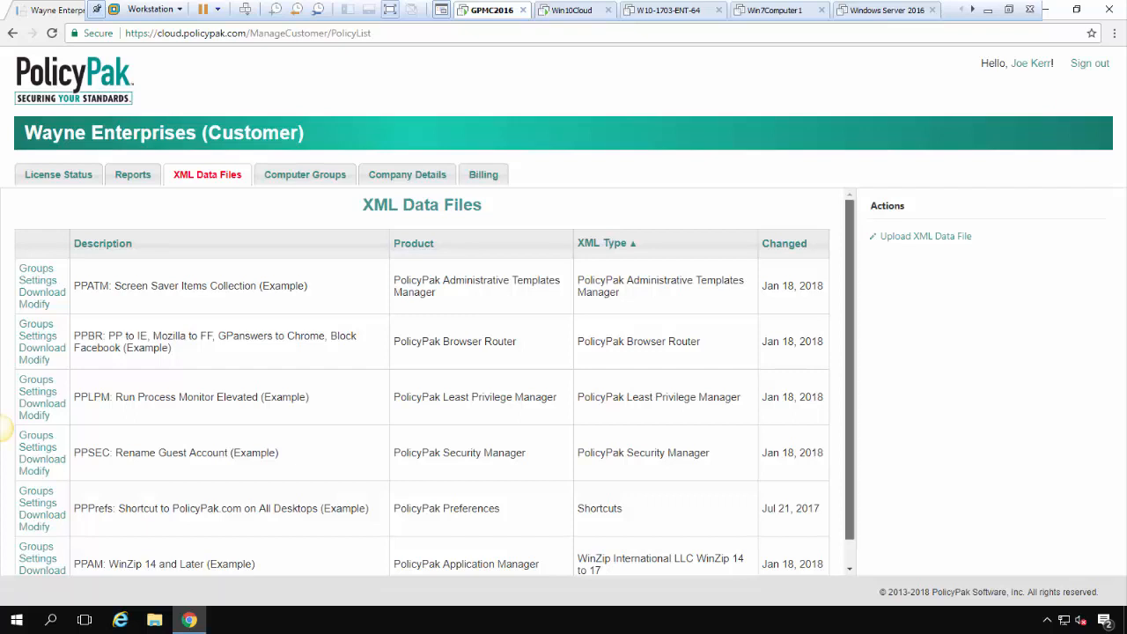
scroll(4, 428, down, 1)
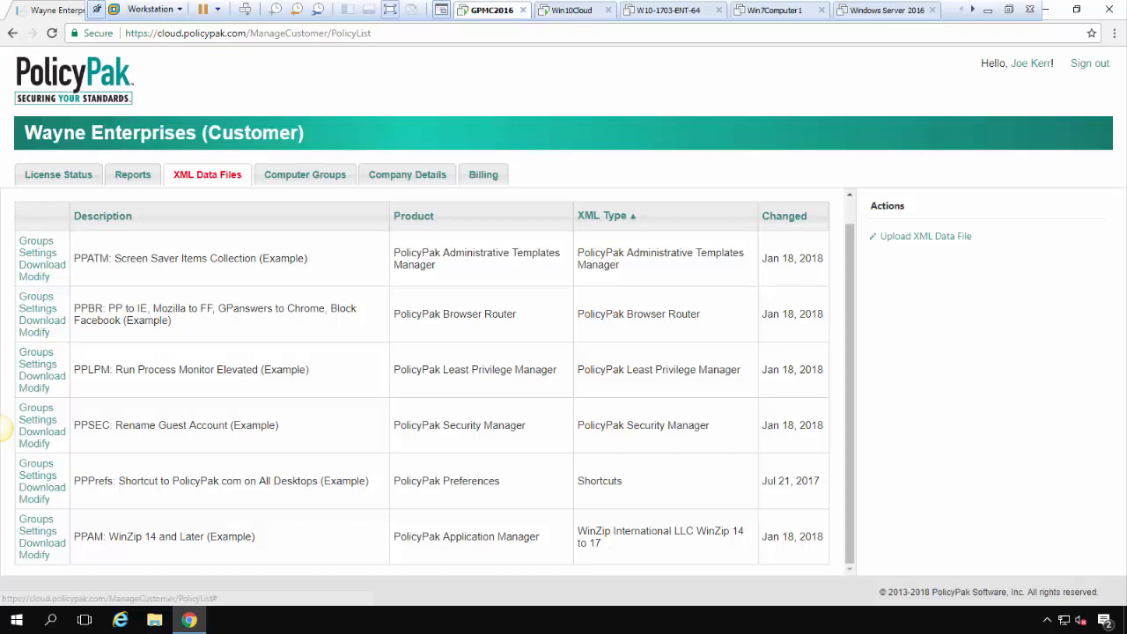
Upload the Shortcuts_PolicyPakSupport XML data file to PolicyPak Cloud
click(926, 236)
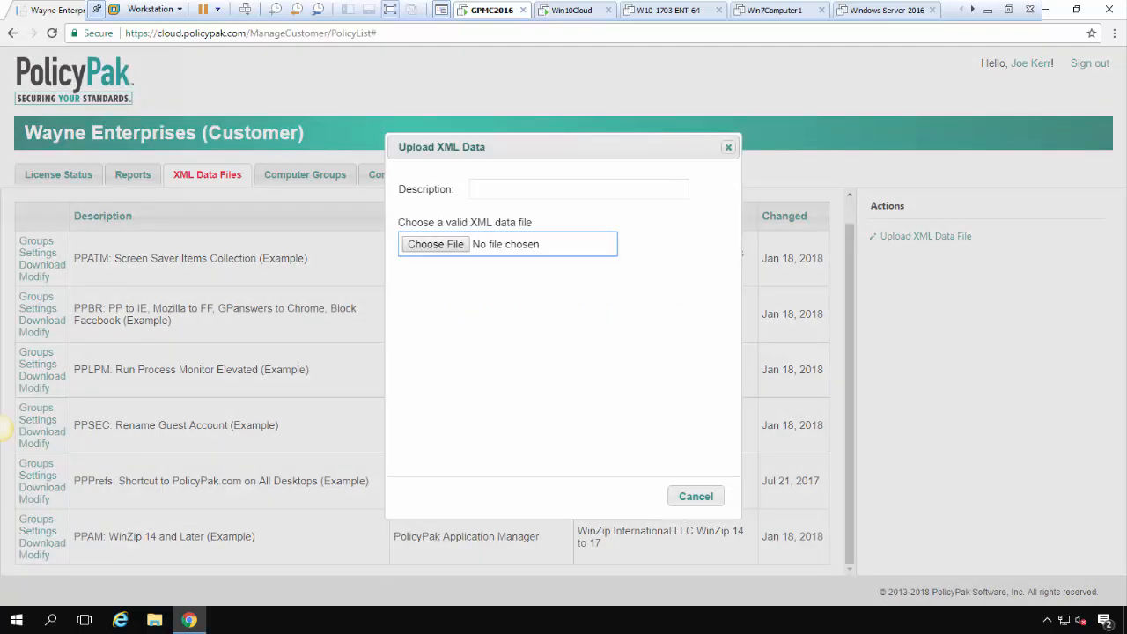
click(435, 244)
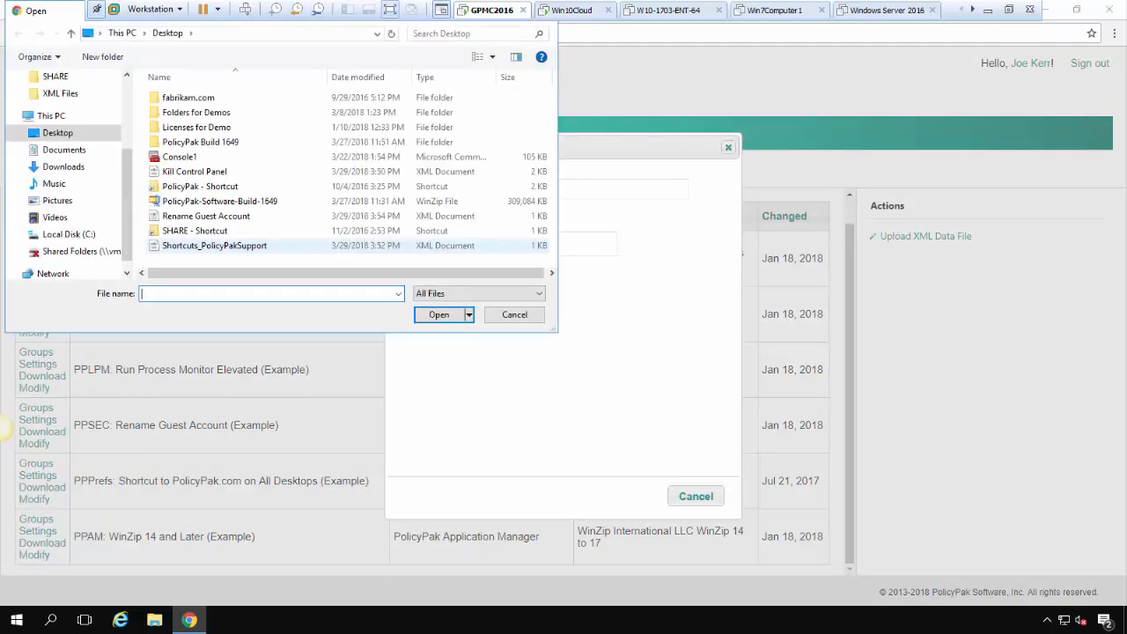
double_click(214, 246)
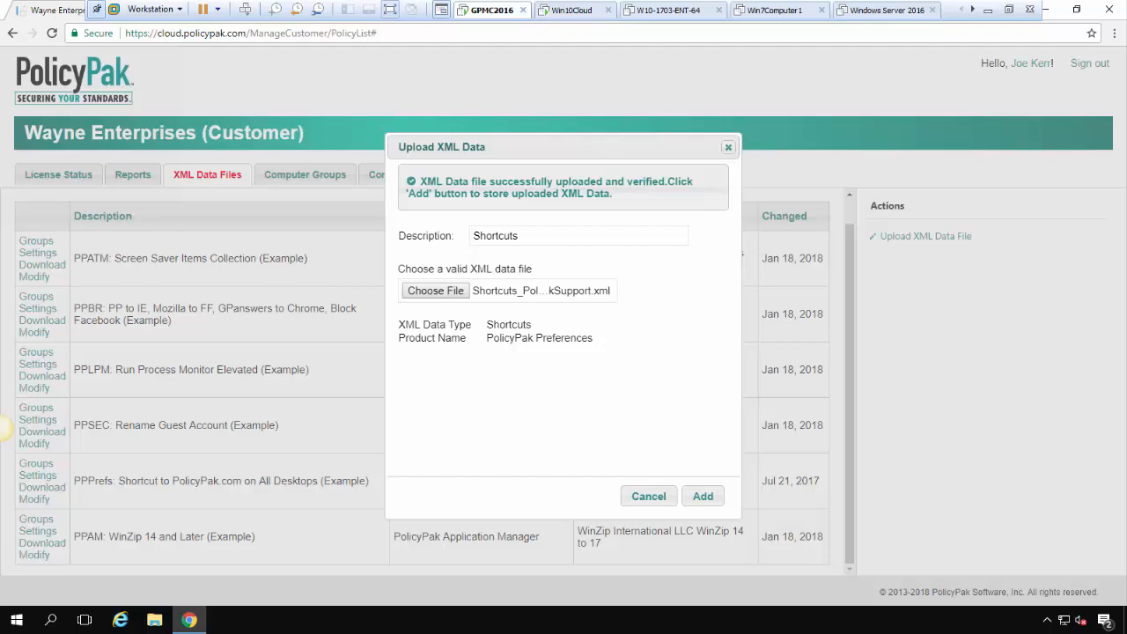
click(703, 496)
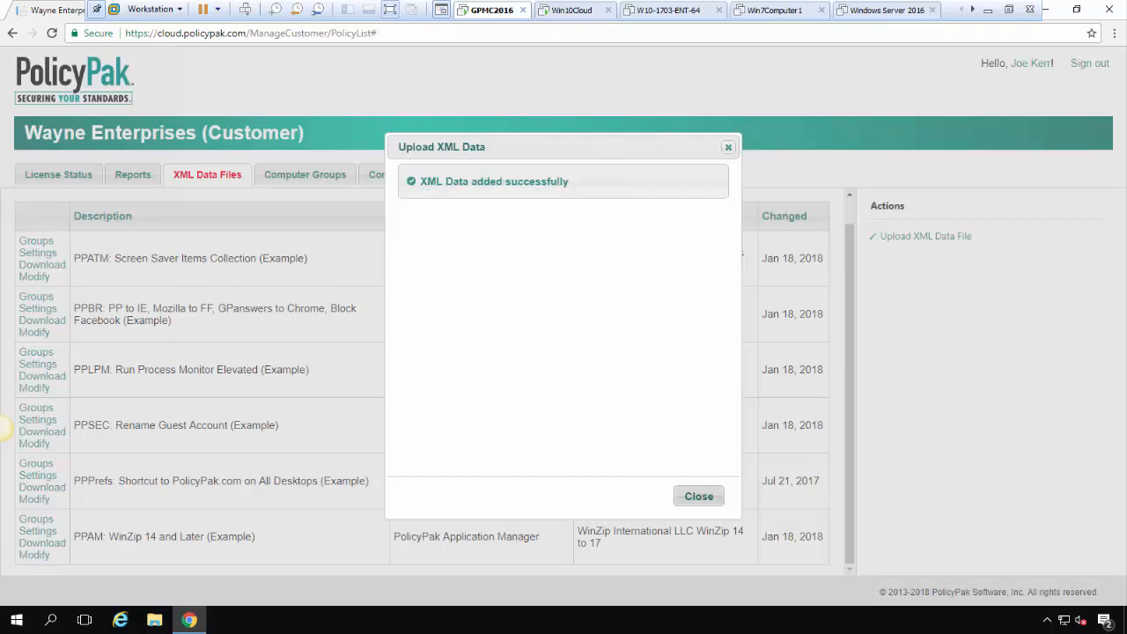
click(699, 496)
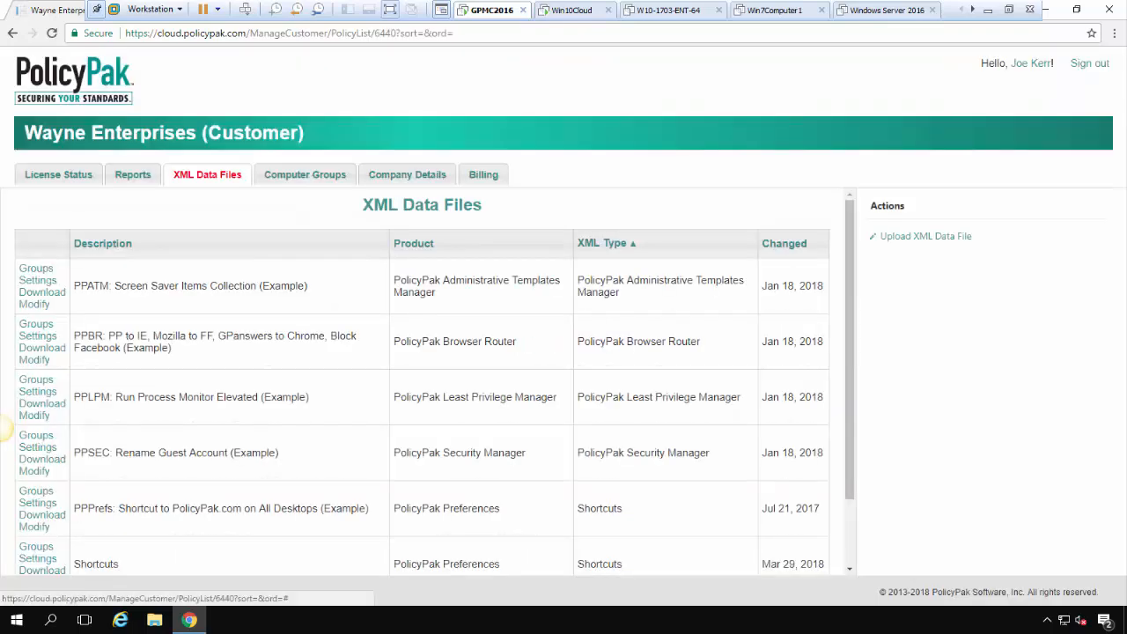
Upload the Rename Guest Account XML file, describing it as 'PolicyPak Security Manager: Rename Guest Account'
click(926, 236)
click(435, 244)
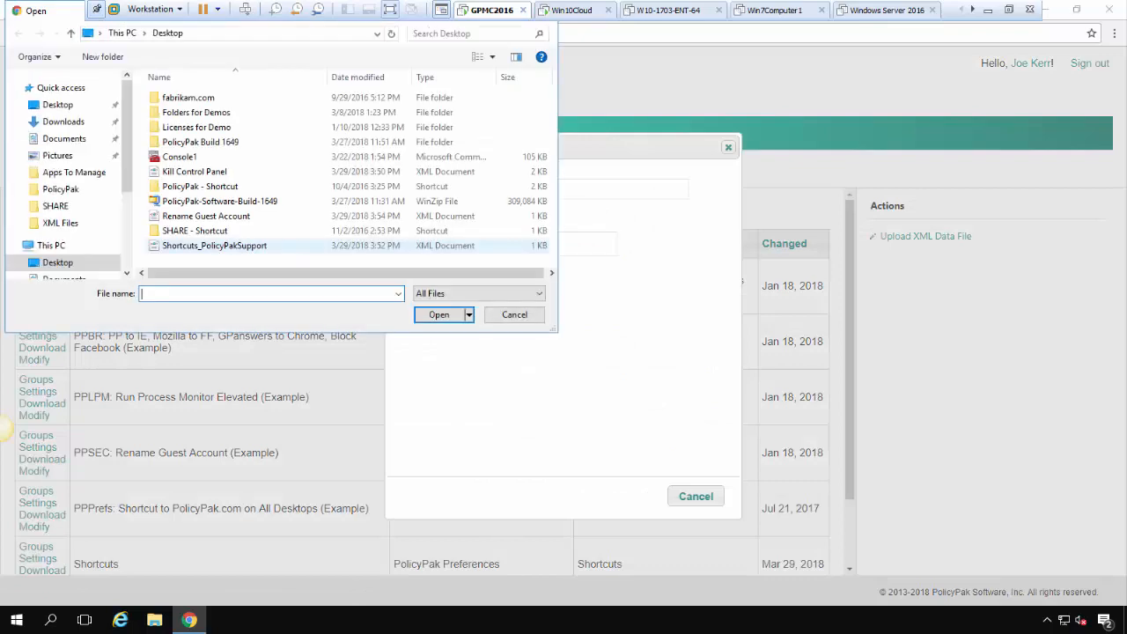
double_click(206, 216)
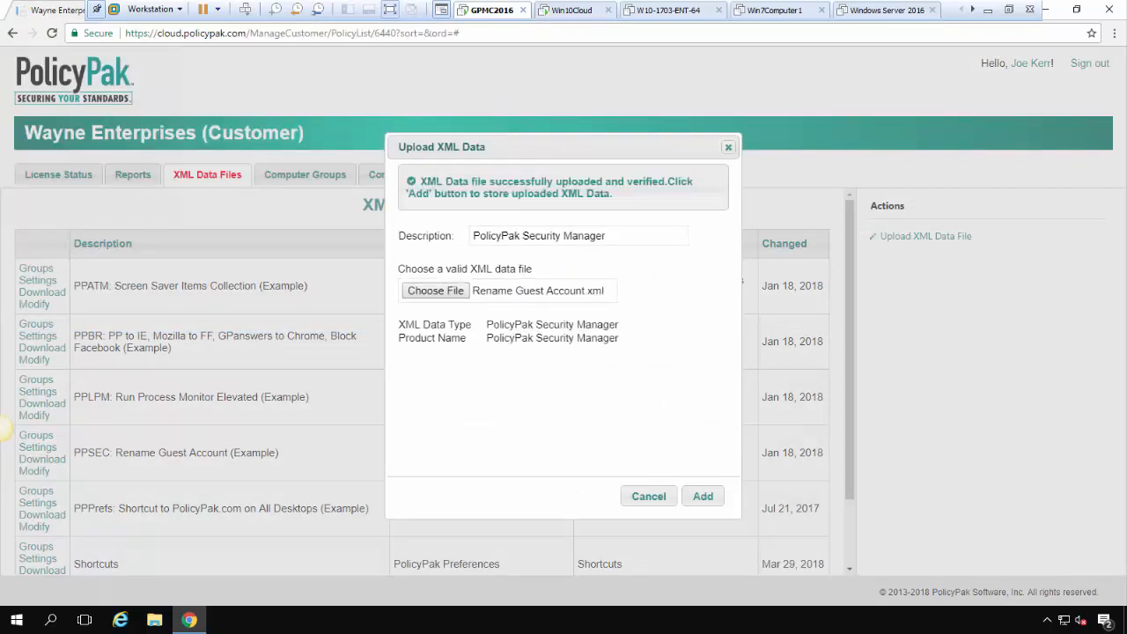
click(608, 236)
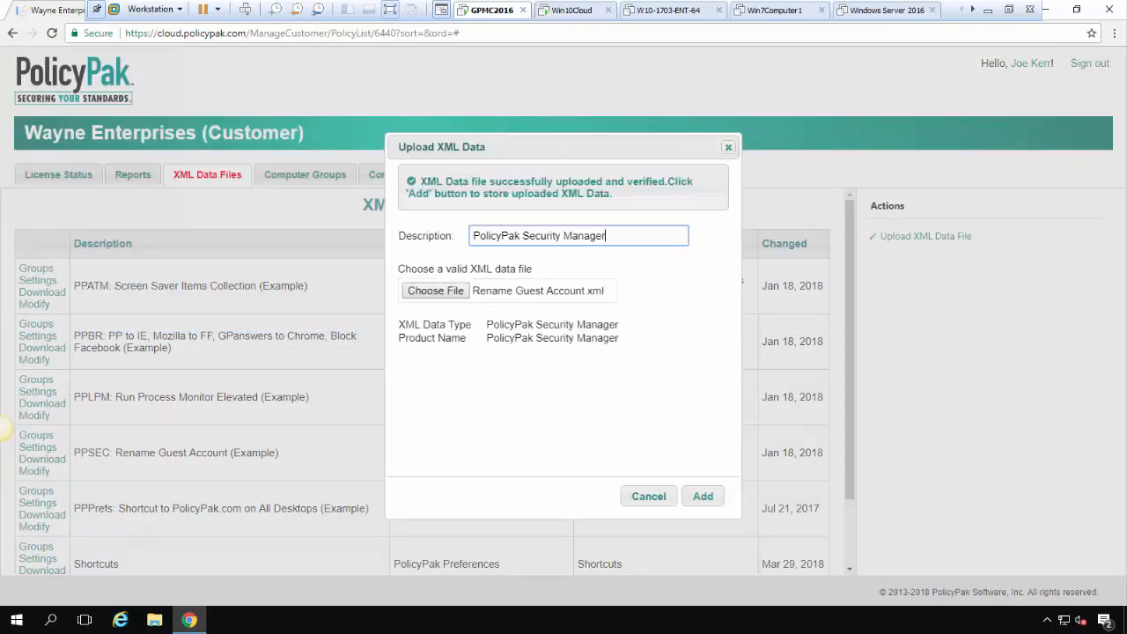
text(: Reename)
key(BackSpace)
key(BackSpace)
key(BackSpace)
key(BackSpace)
key(BackSpace)
key(BackSpace)
text(eman)
key(BackSpace)
key(BackSpace)
key(BackSpace)
key(BackSpace)
text(name Guest Account)
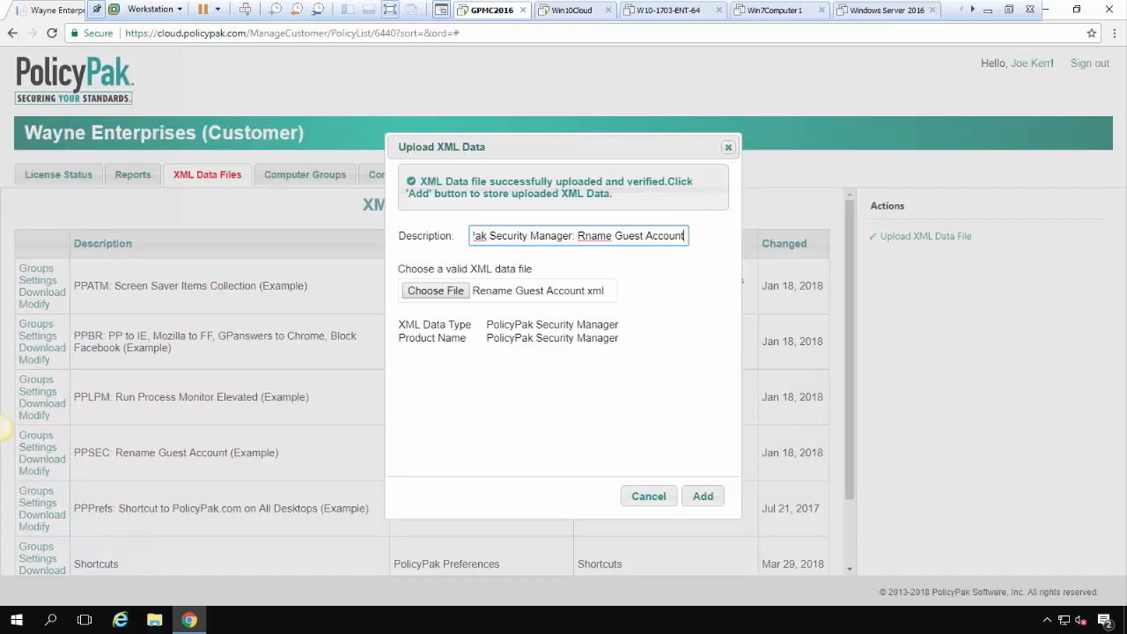
text(e)
click(703, 496)
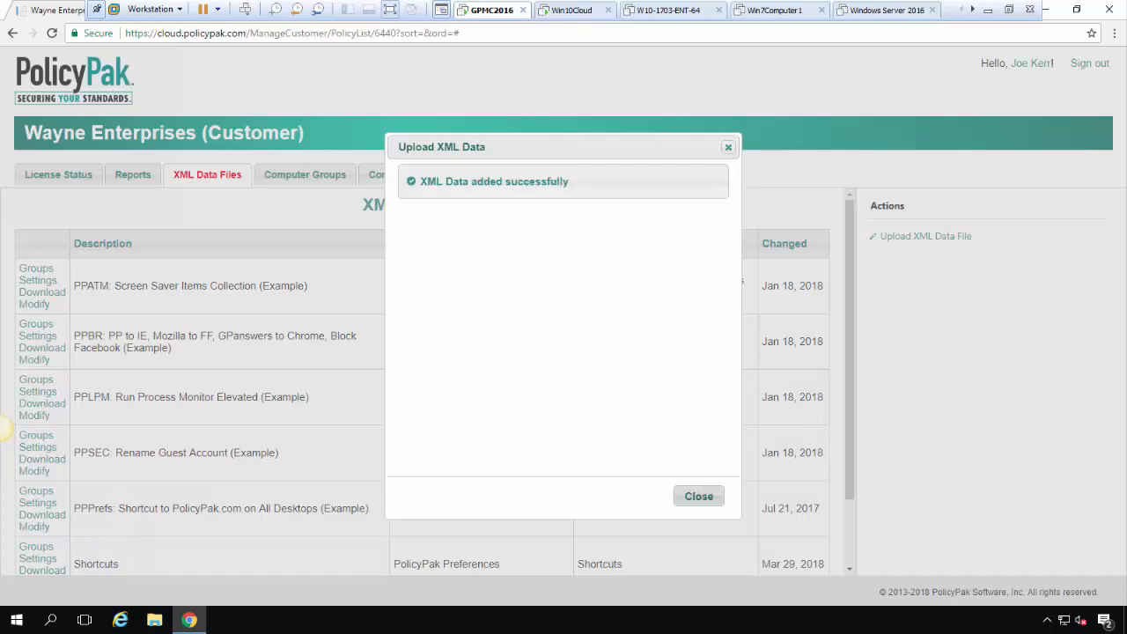
click(699, 495)
Upload the Kill Control Panel XML file with the description 'PPATM: Kill Ctrl Panel'
click(925, 236)
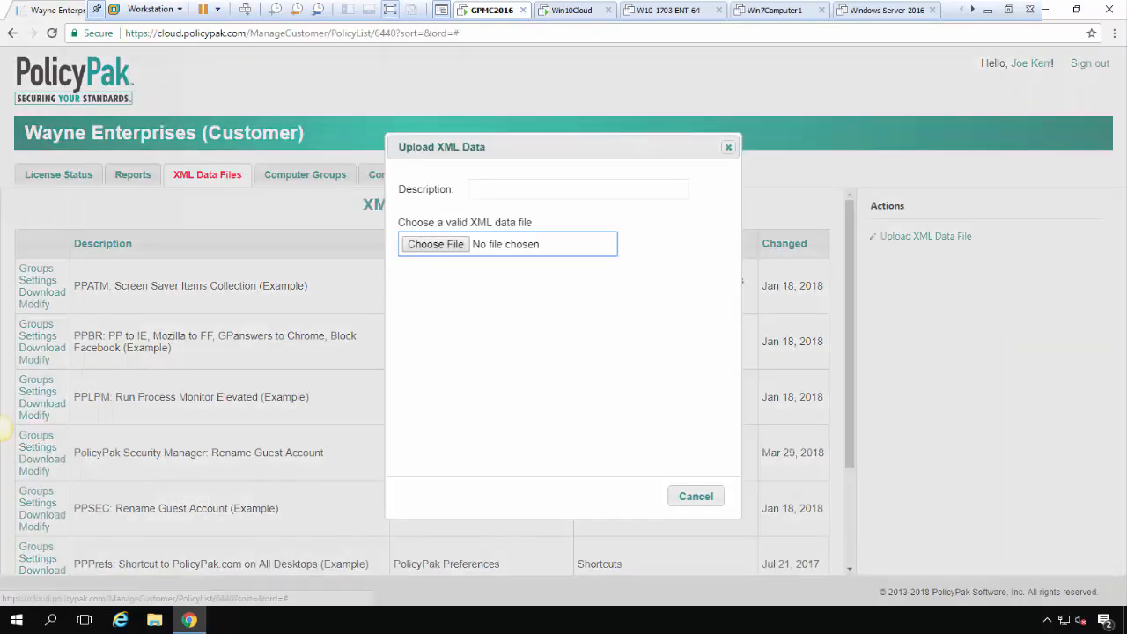
click(435, 244)
double_click(194, 171)
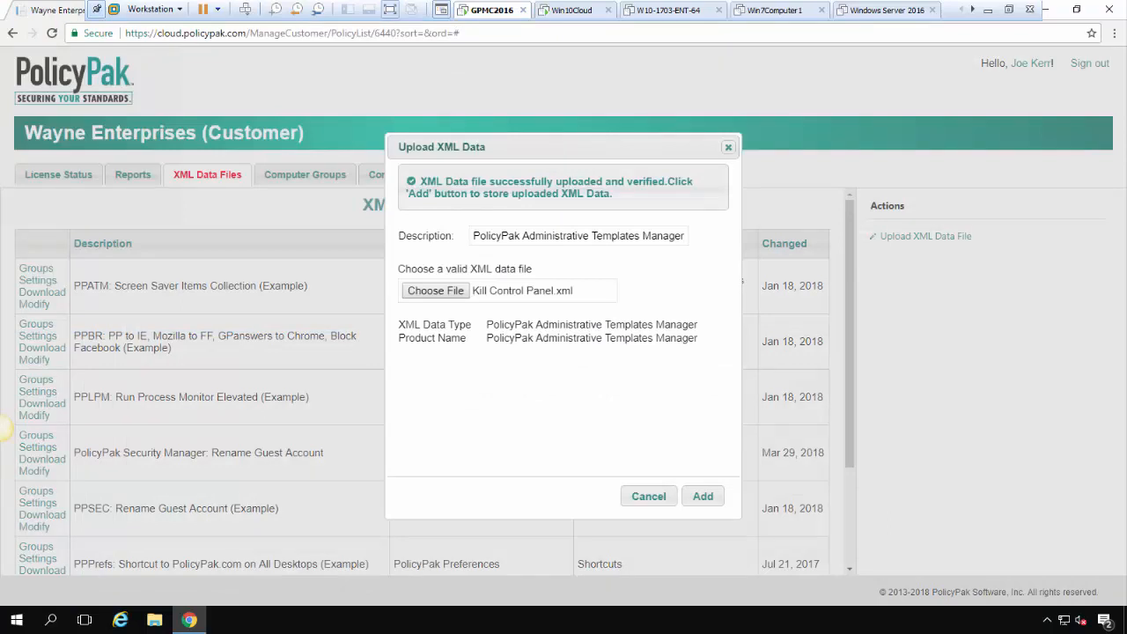
drag(473, 236, 687, 236)
text(PP)
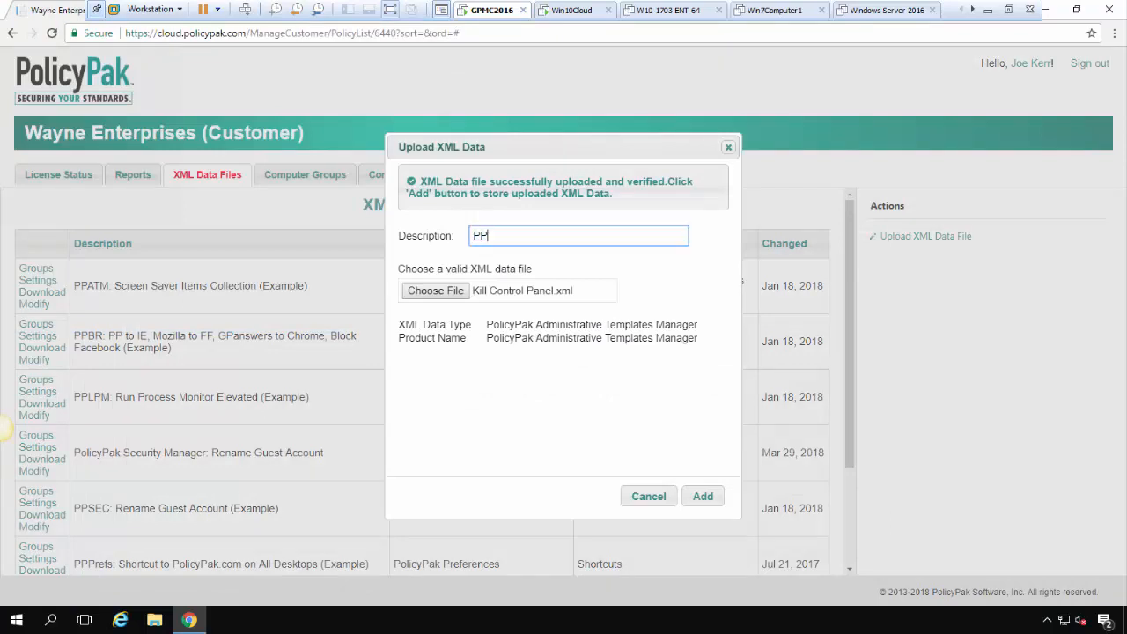
text(ATM: Kill Cytrl Panel)
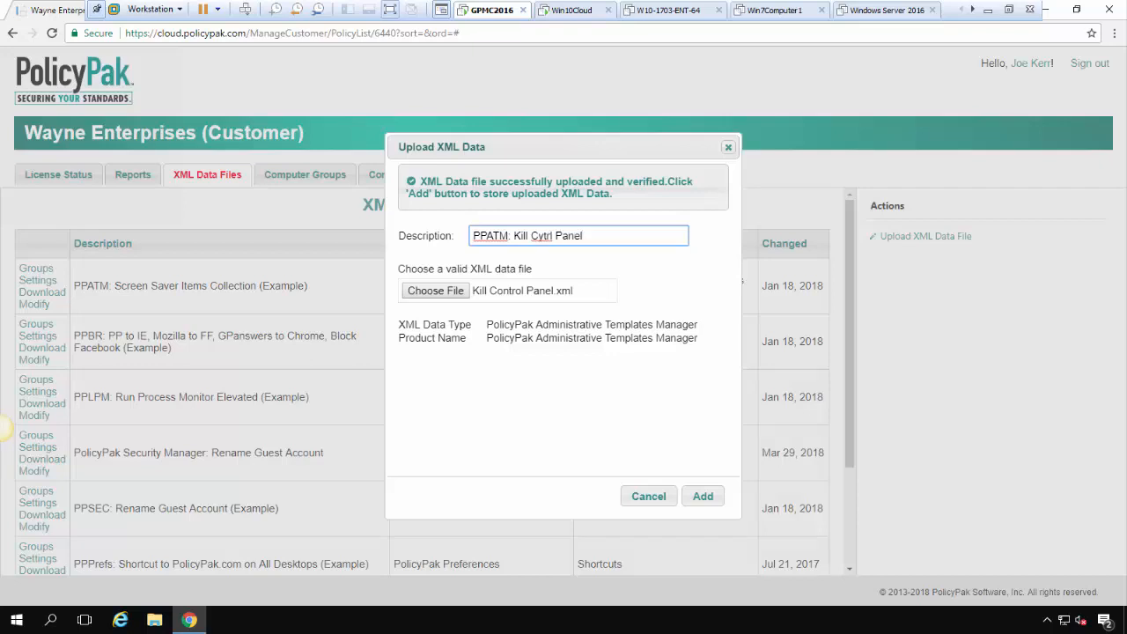
click(544, 236)
key(BackSpace)
click(703, 495)
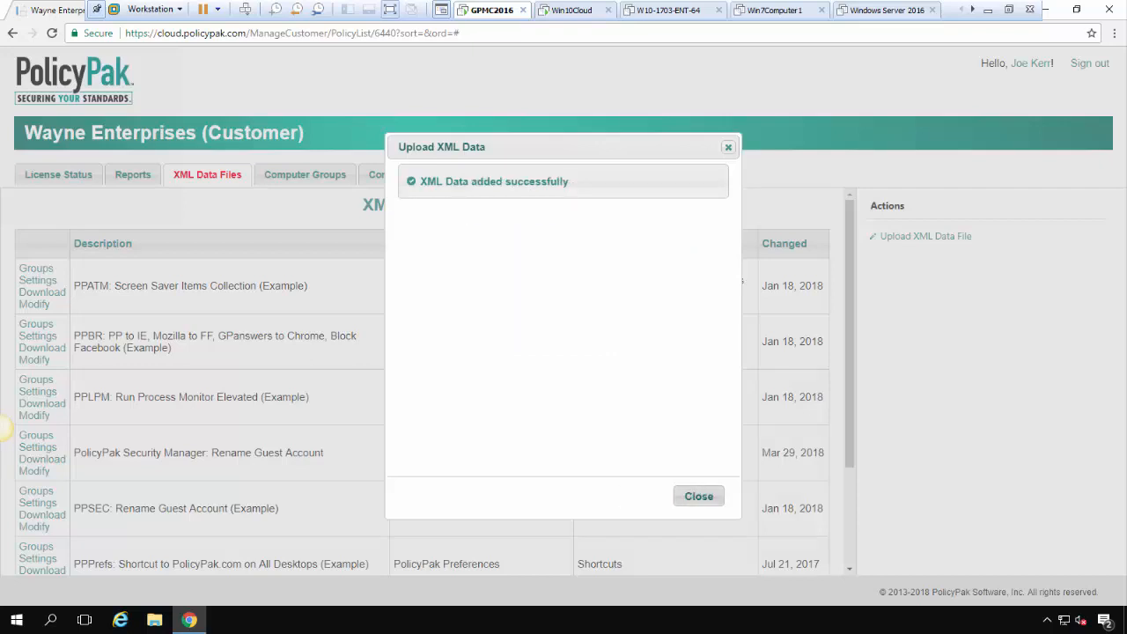
click(700, 496)
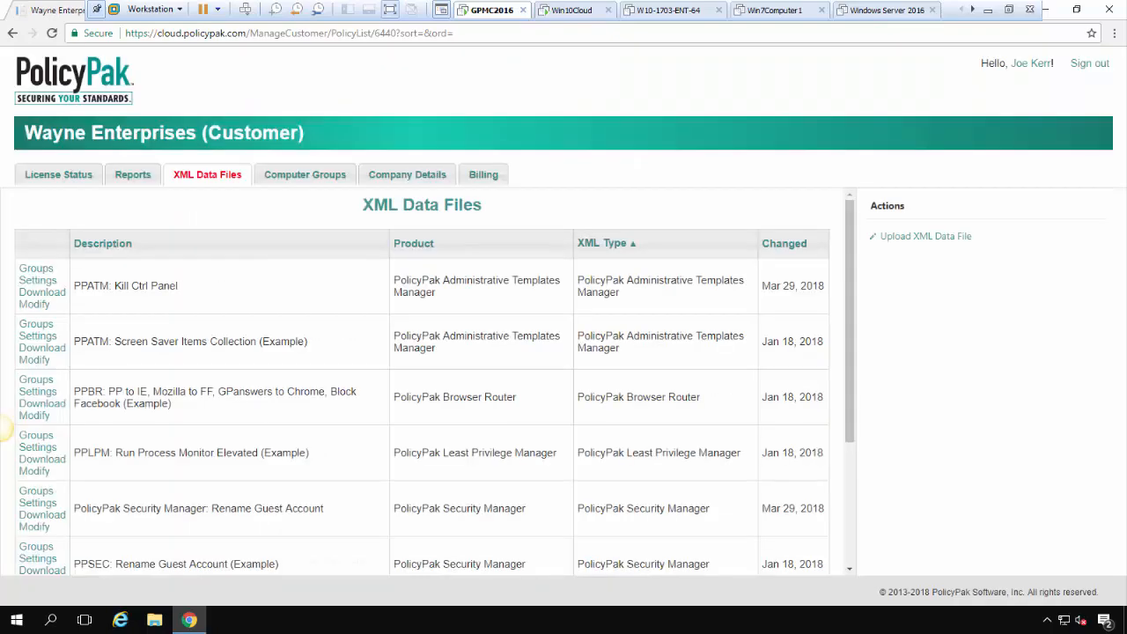
scroll(3, 429, down, 1)
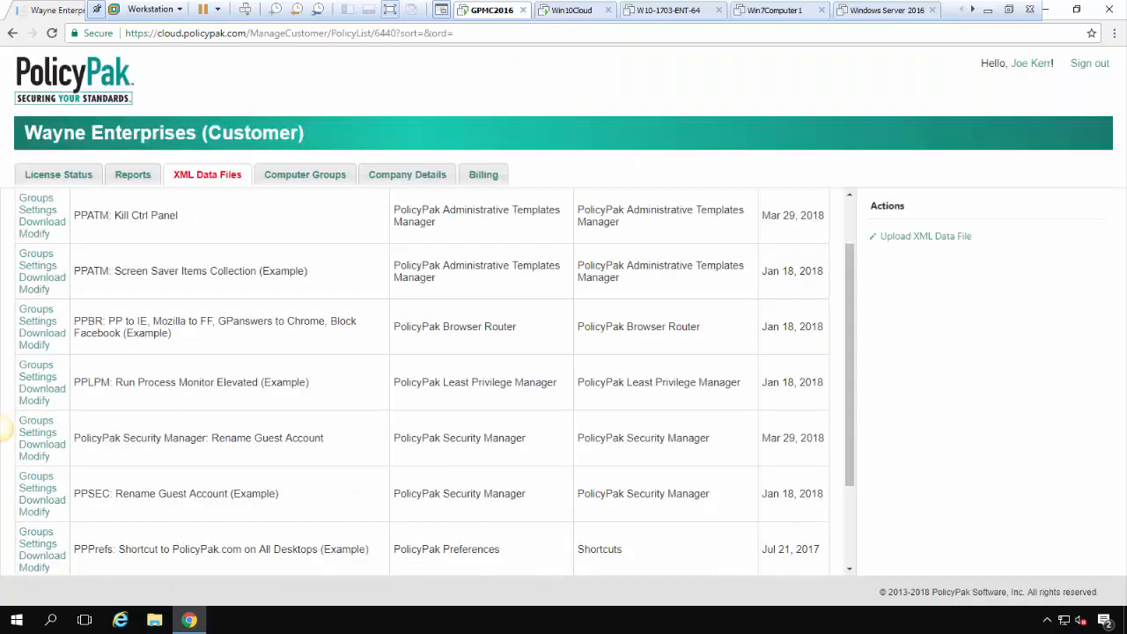
scroll(4, 430, up, 1)
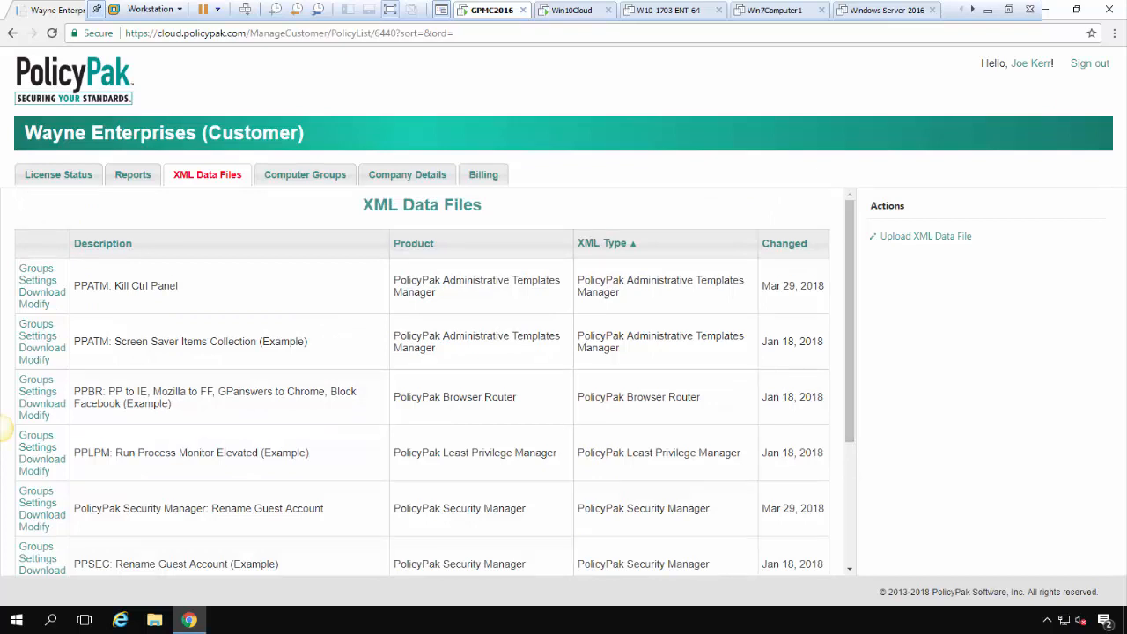
View the East Sales group under Computer Groups, which has no linked policies, then go to Win10Cloud
click(305, 175)
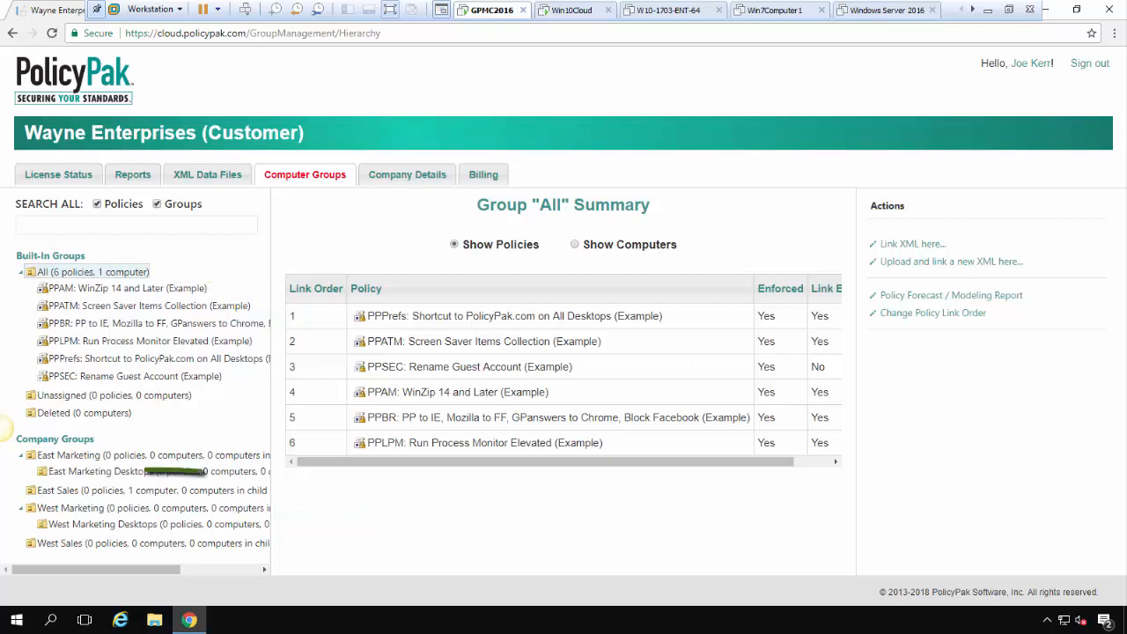
click(146, 491)
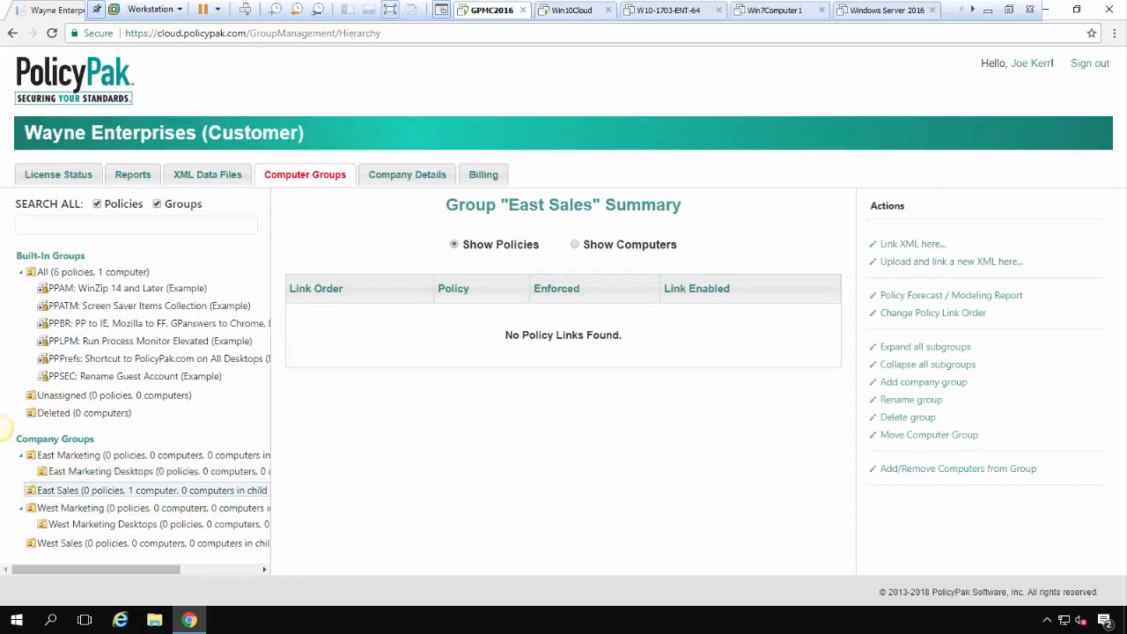
click(573, 10)
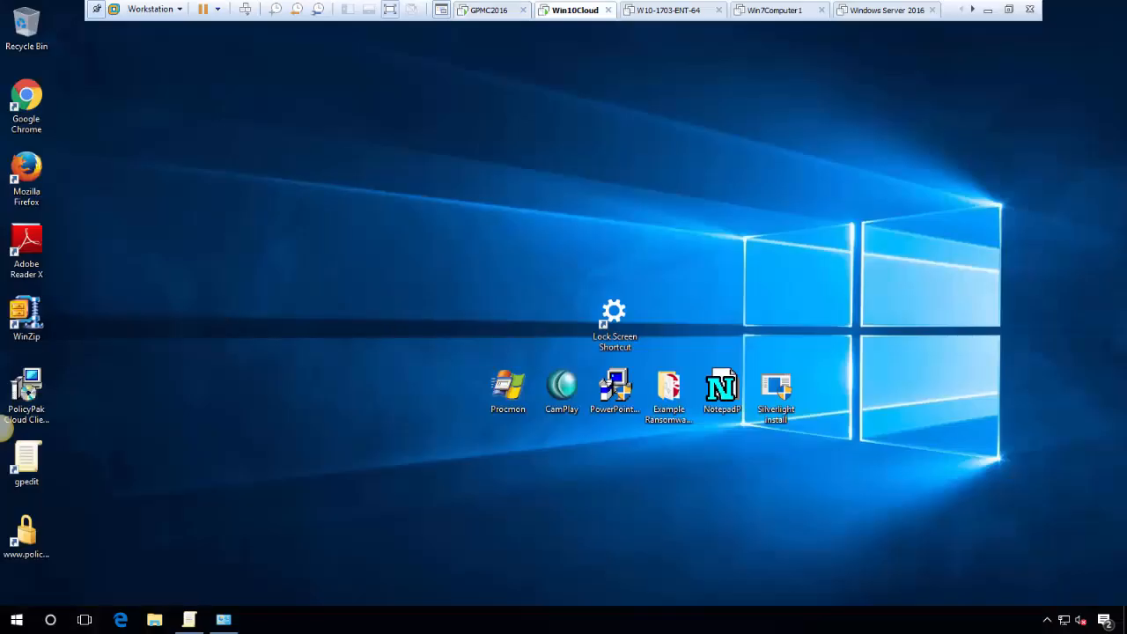
Confirm the Rename guest account policy in Local Group Policy Editor still reads Guest
click(224, 620)
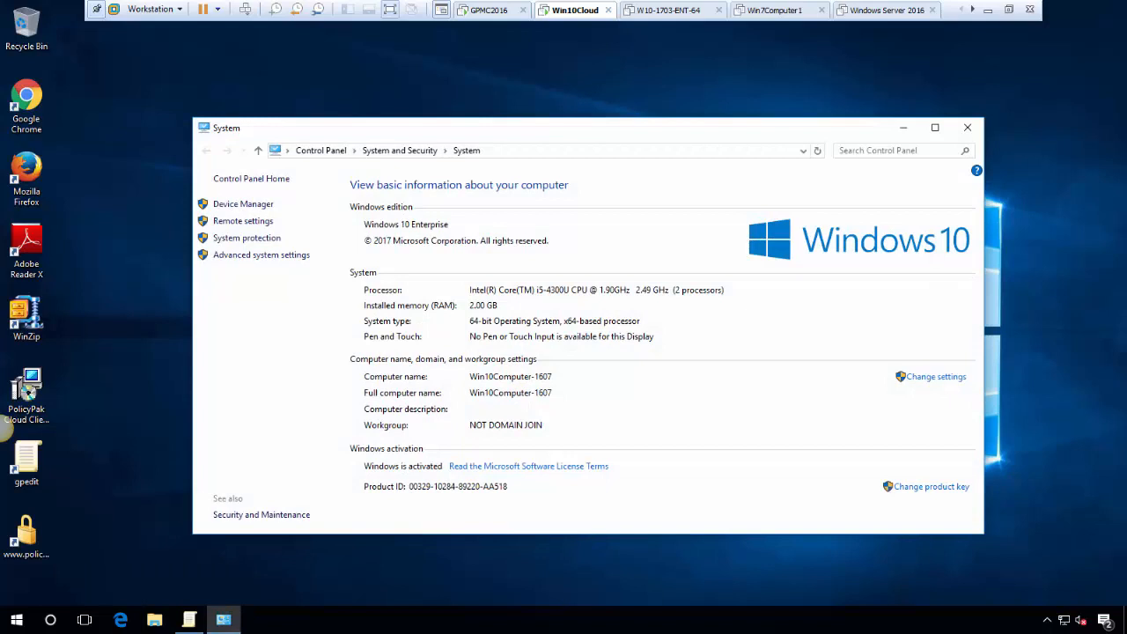
click(903, 128)
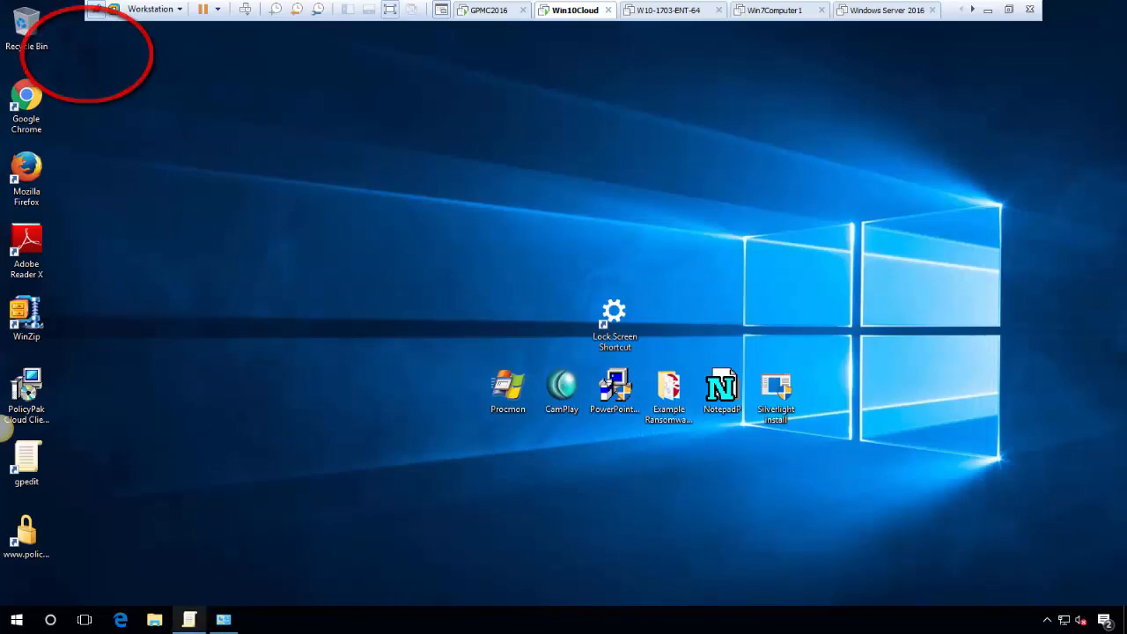
click(189, 620)
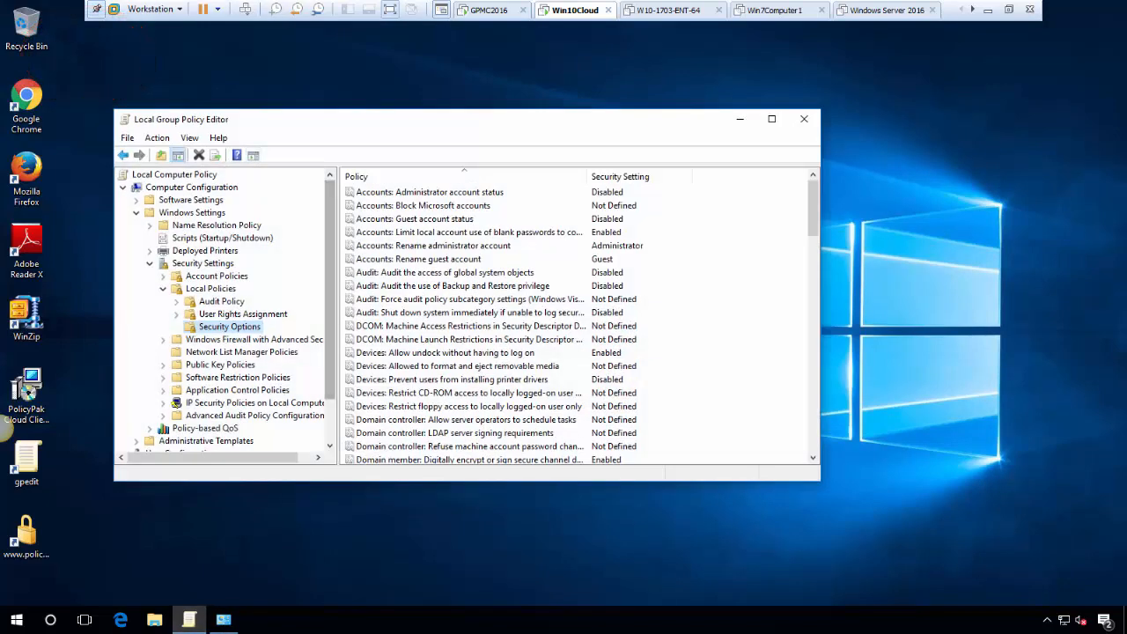
scroll(226, 311, down, 1)
scroll(226, 311, up, 1)
click(419, 258)
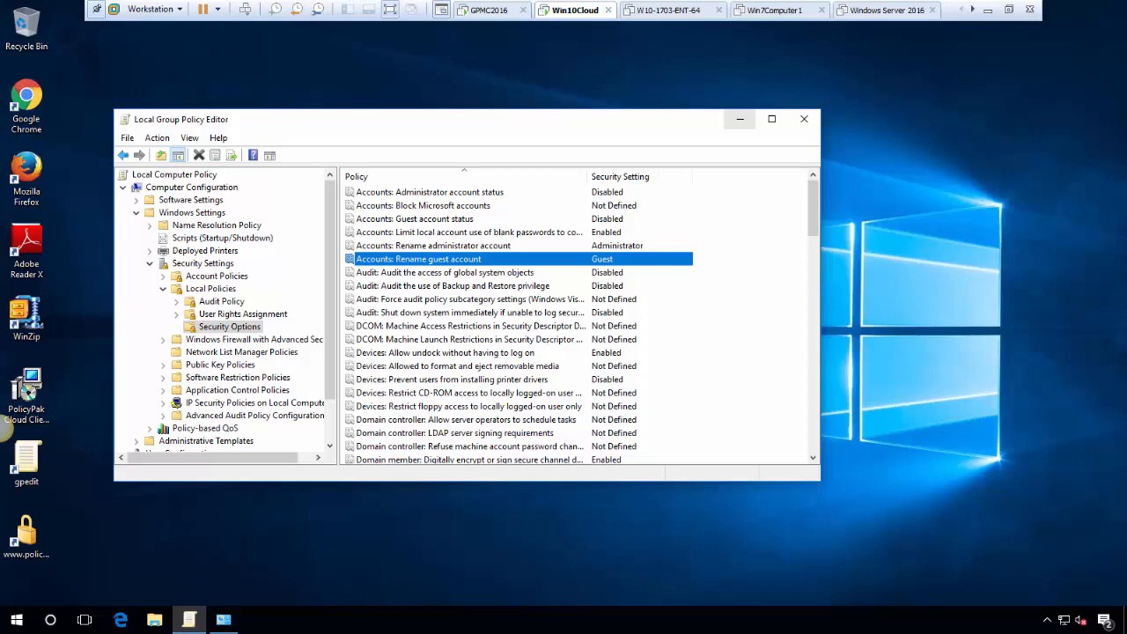
click(740, 119)
Confirm Control Panel still opens normally, close it, and return to the PolicyPak Cloud machine
click(16, 619)
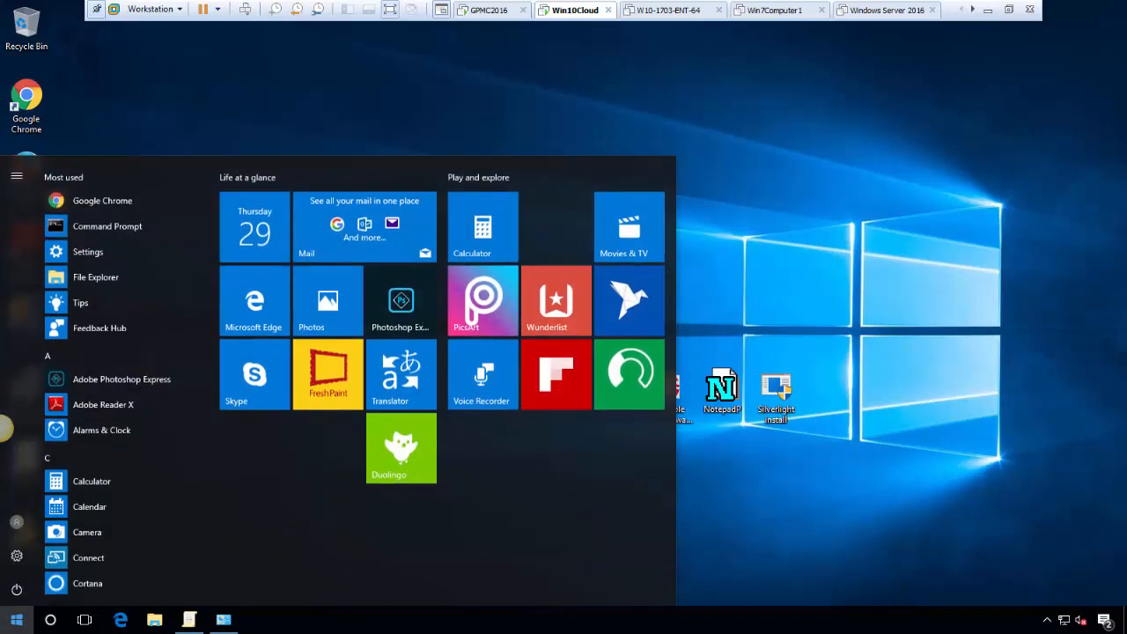
text(control)
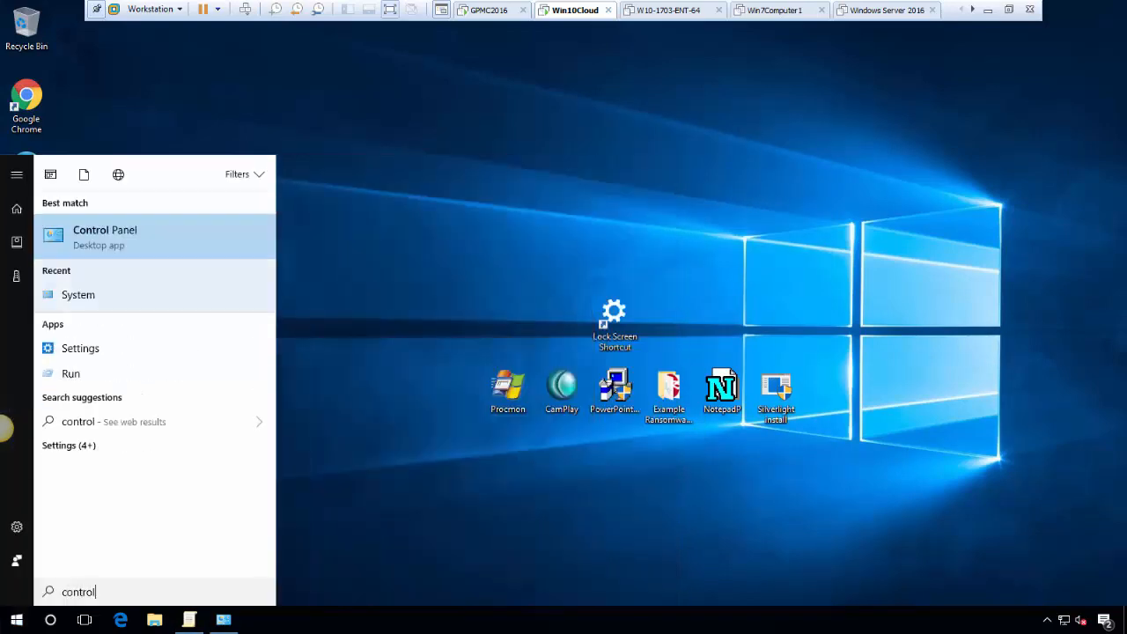
key(Return)
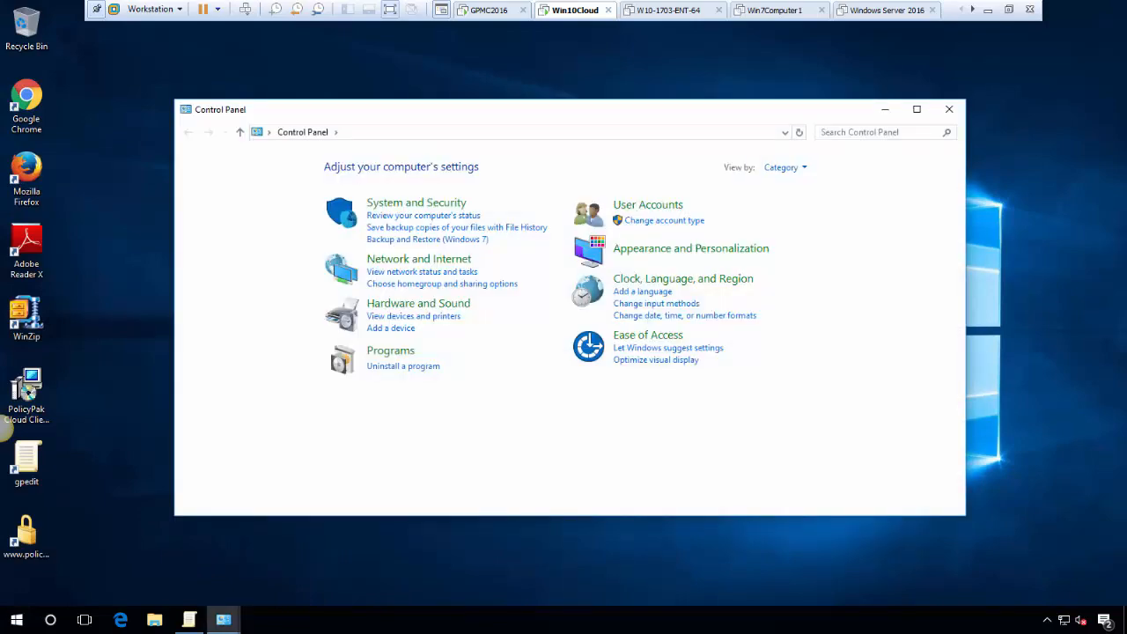
click(949, 109)
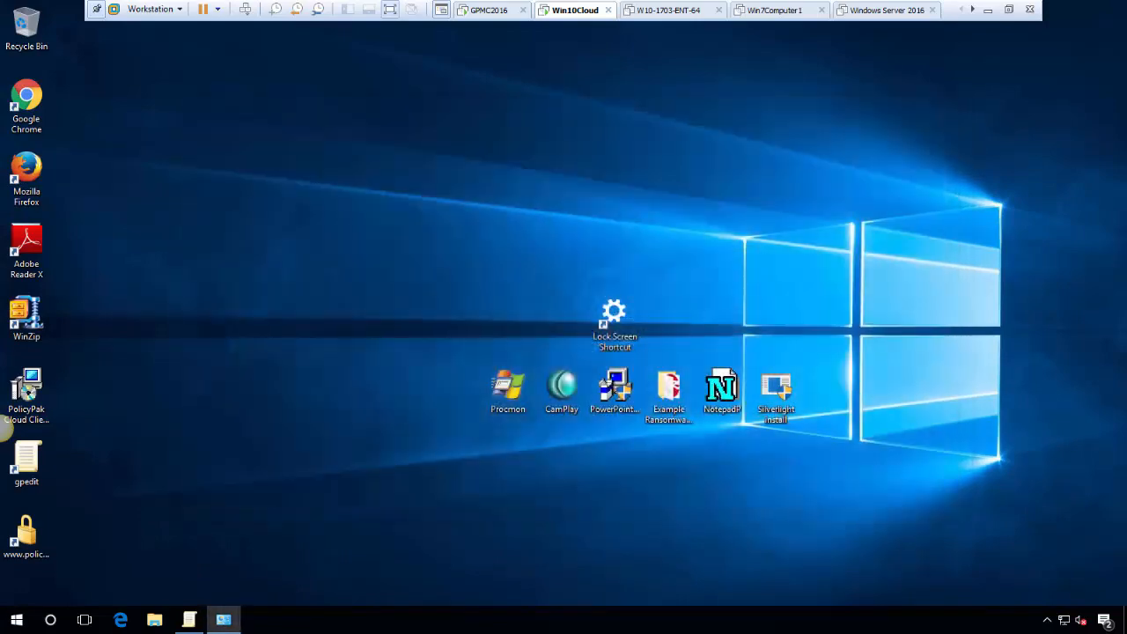
click(490, 10)
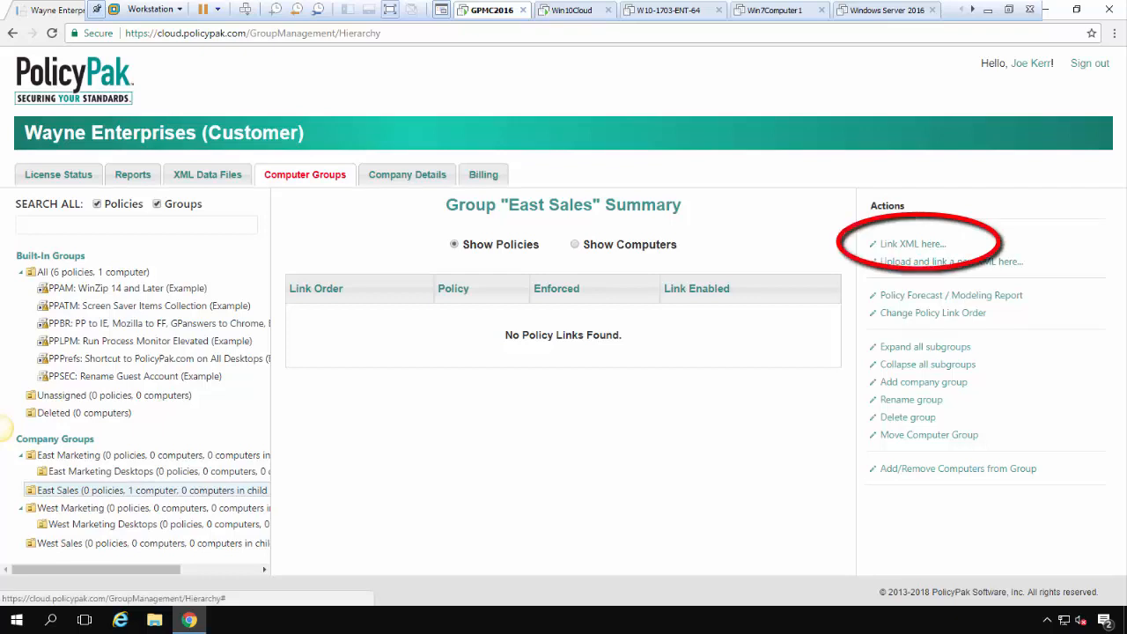
Link Shortcuts, Rename Guest Account and PPATM: Kill Ctrl Panel XML policies to East Sales, then return to Win10Cloud
click(913, 244)
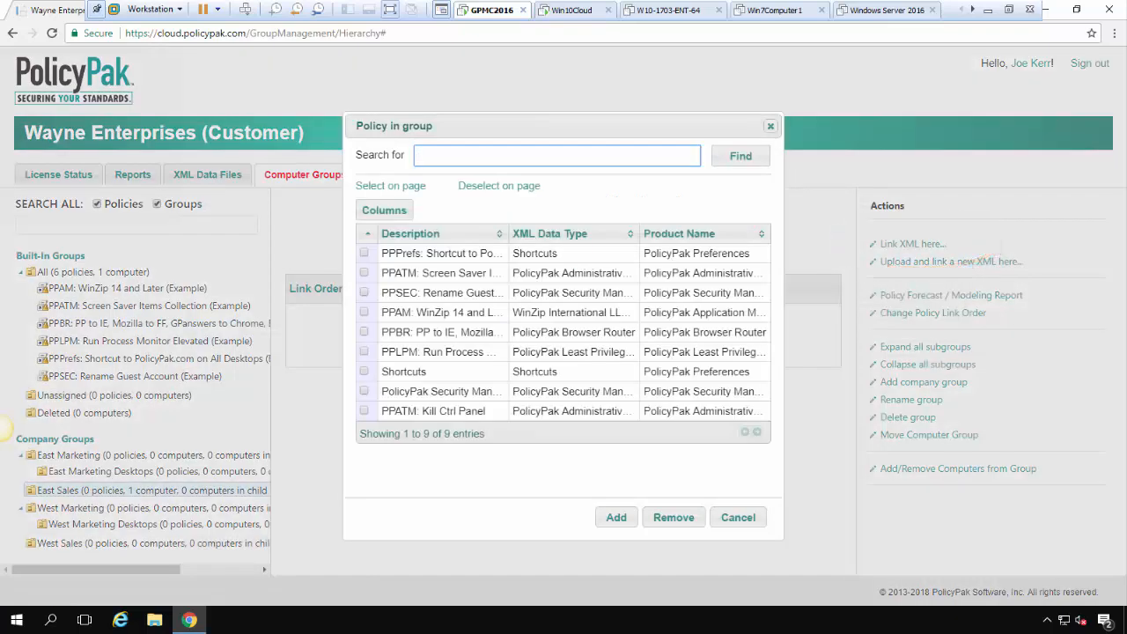
click(364, 410)
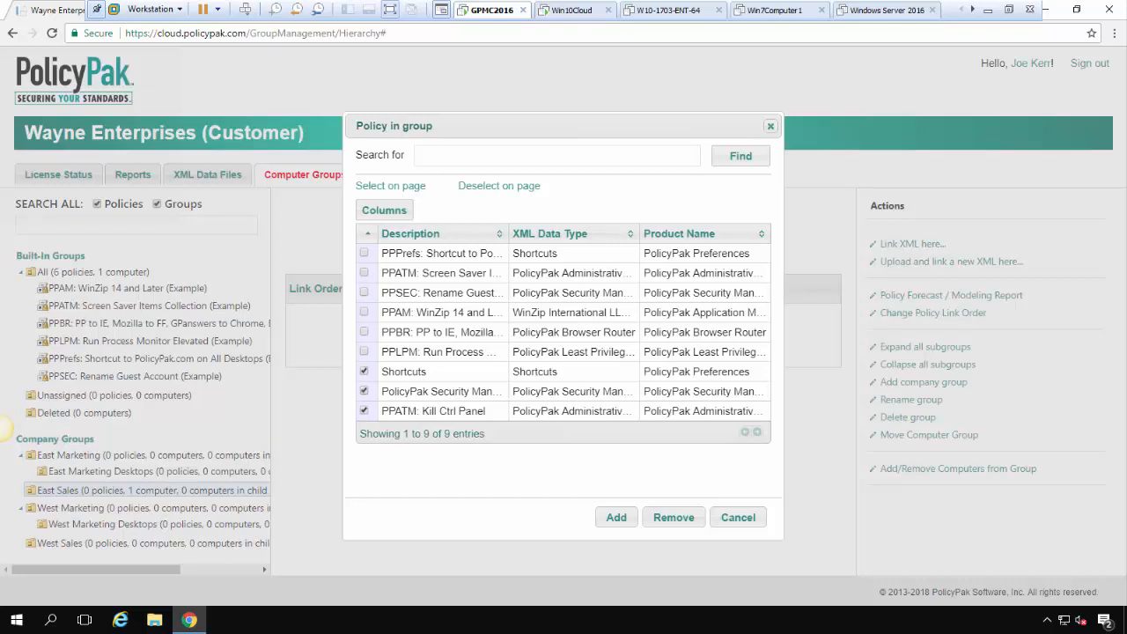
click(616, 517)
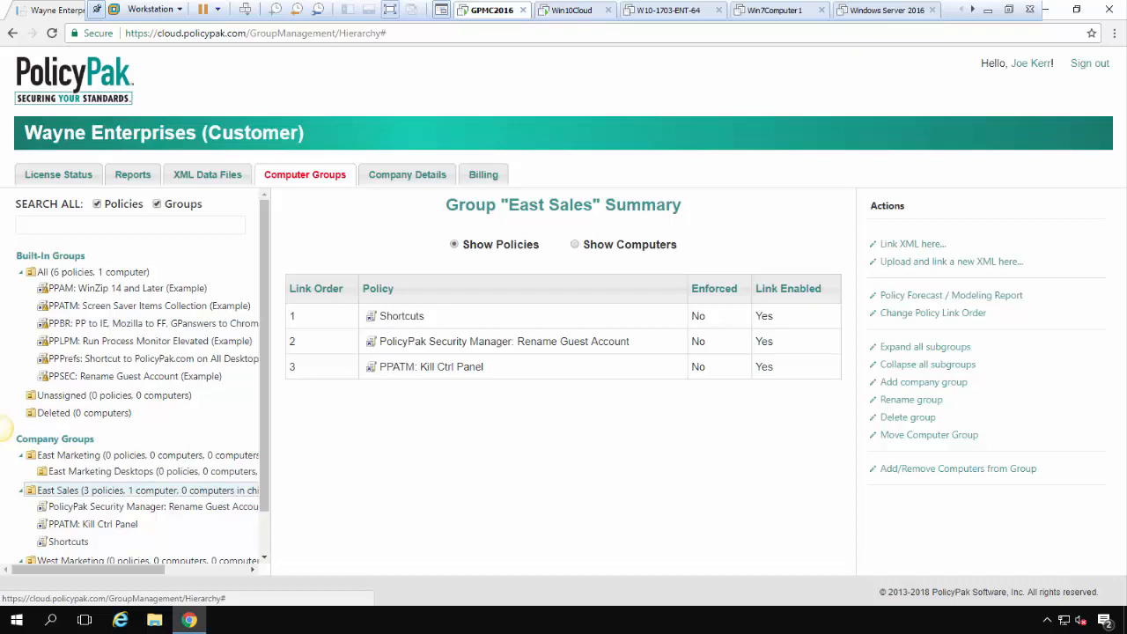
key(ctrl+alt+Right)
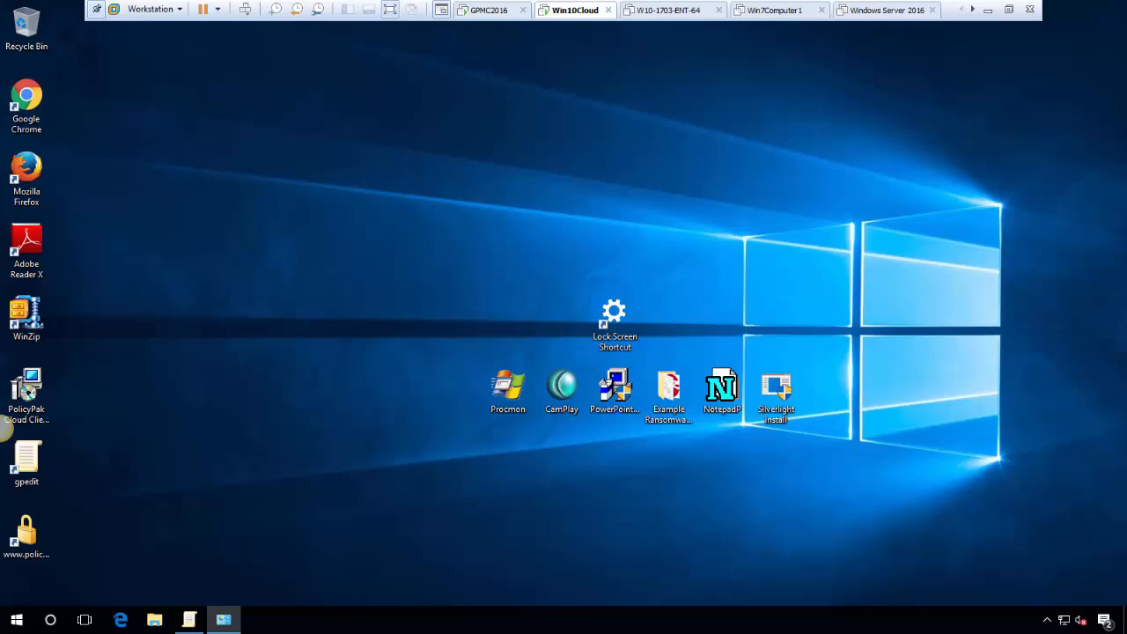
Run ppcloud /sync in Command Prompt and confirm Shortcuts, Rename Guest Account and Kill Ctrl Panel are linked
key(super)
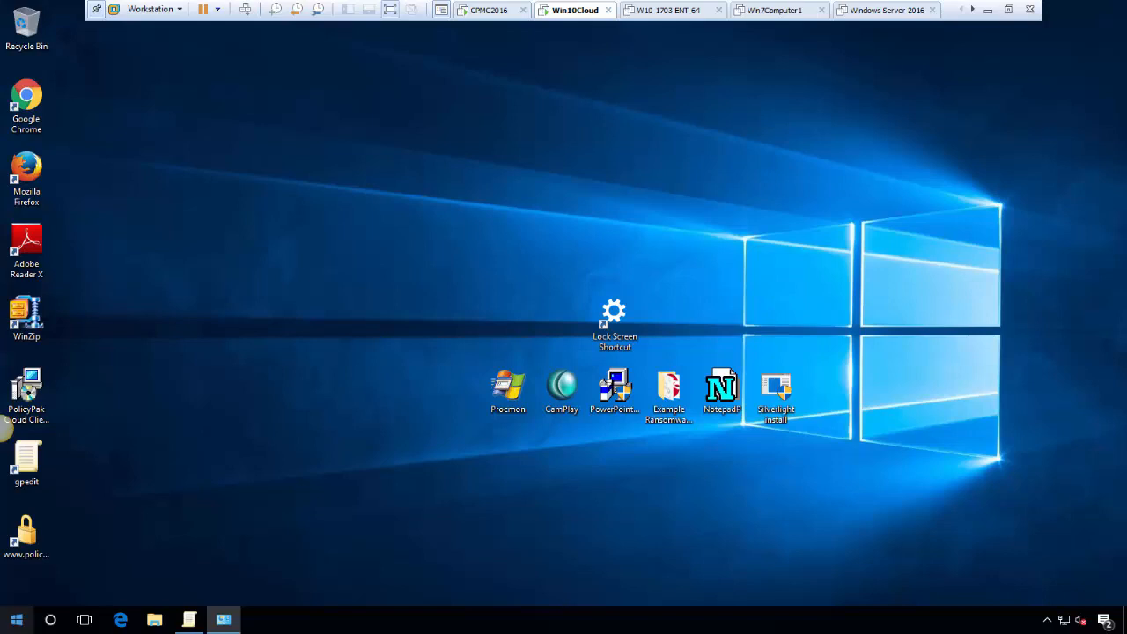
key(super+x)
key(c)
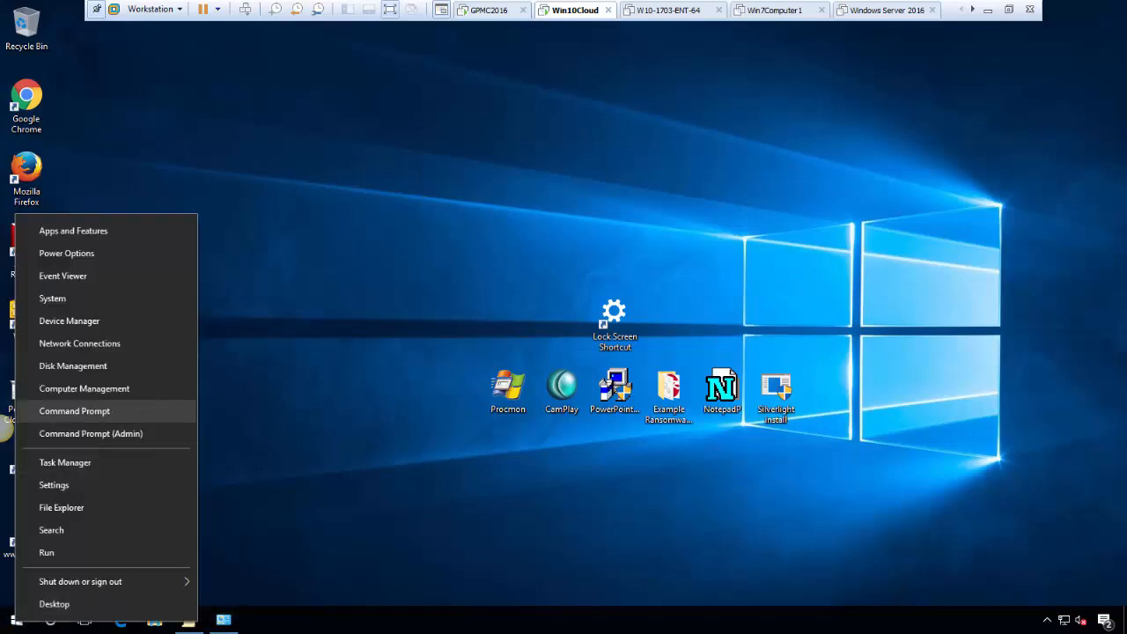
text(p)
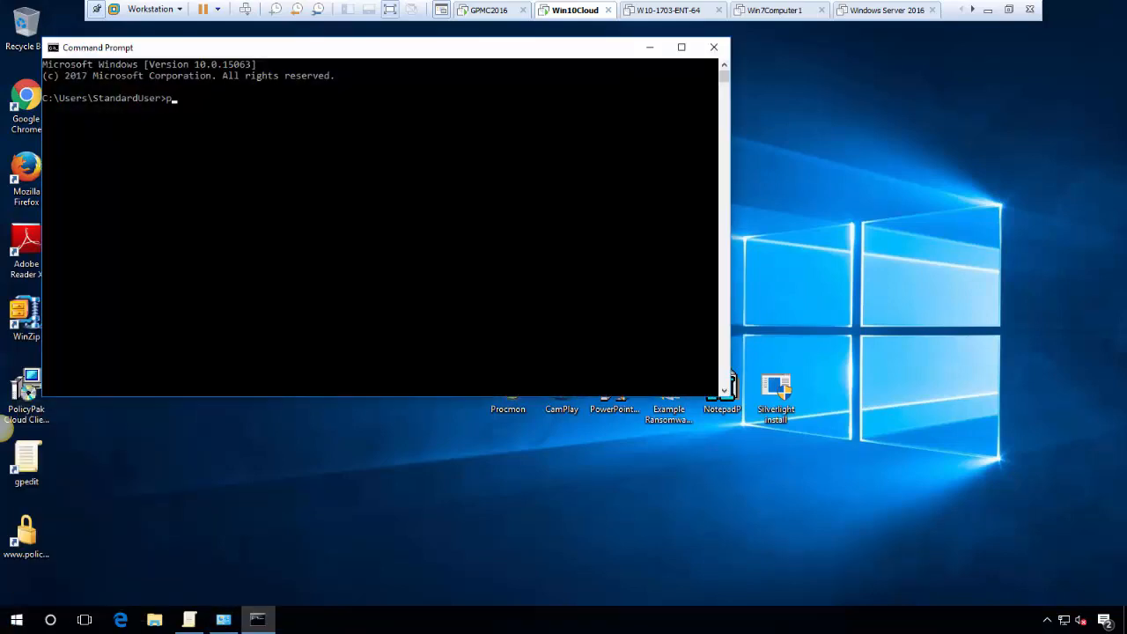
text(pcloud /sync)
key(Return)
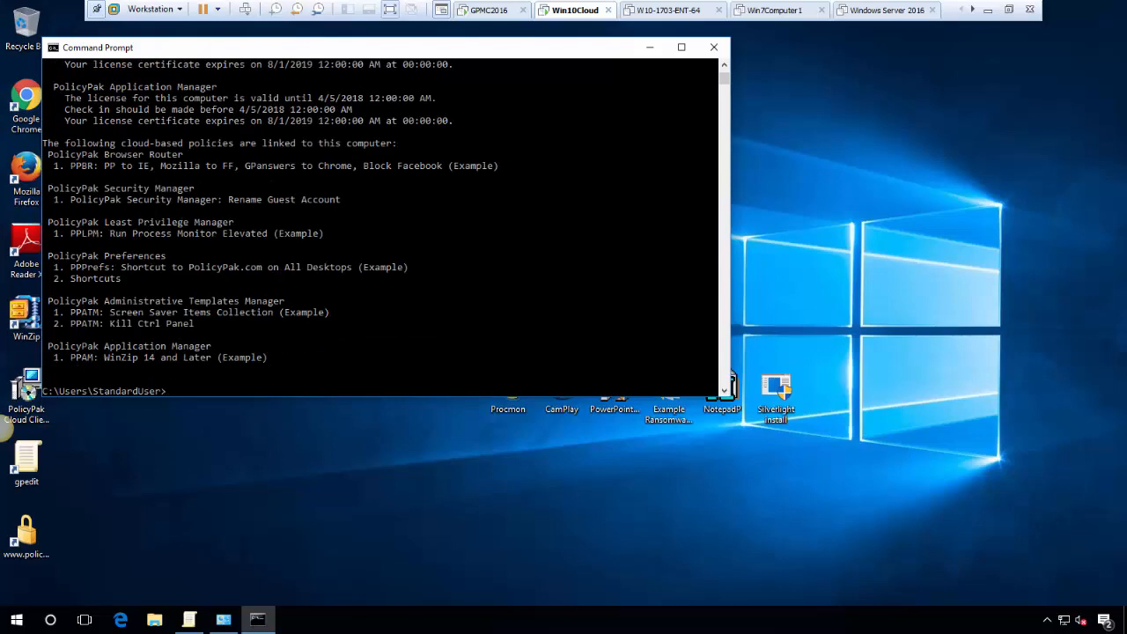
drag(219, 53, 400, 69)
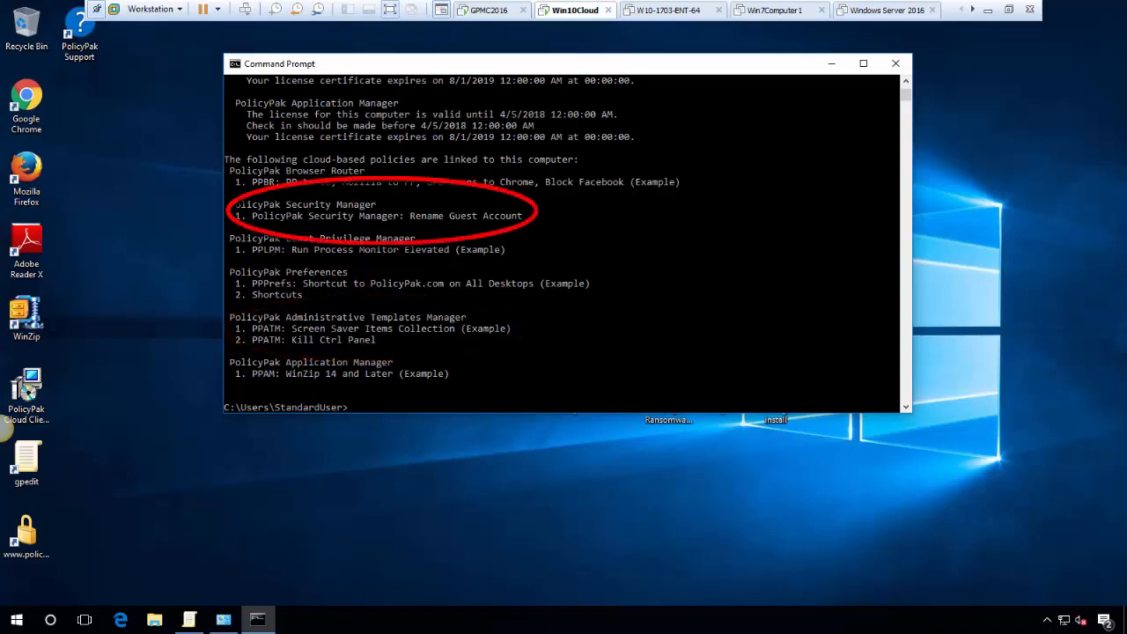
key(super+d)
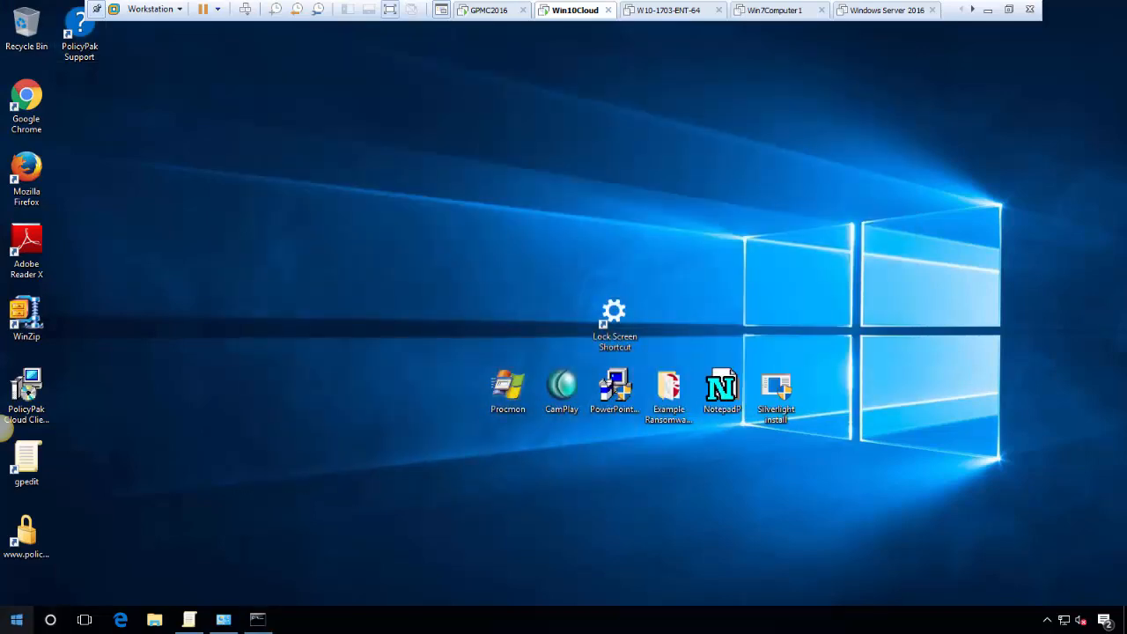
Try launching Control Panel and dismiss the Restrictions error showing it is blocked
key(super)
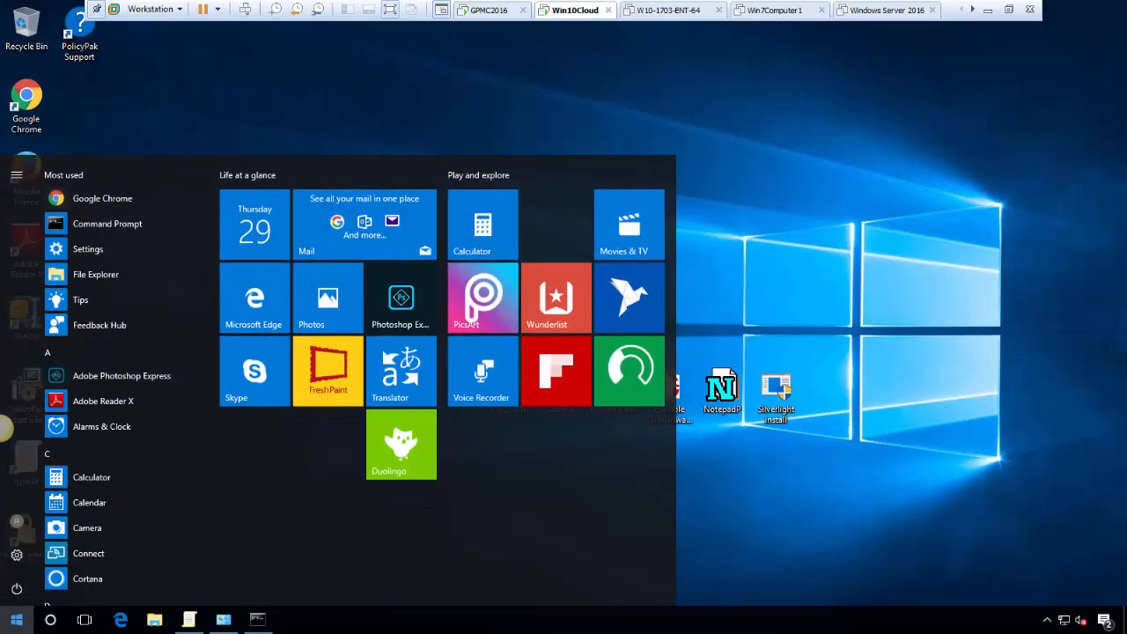
text(control)
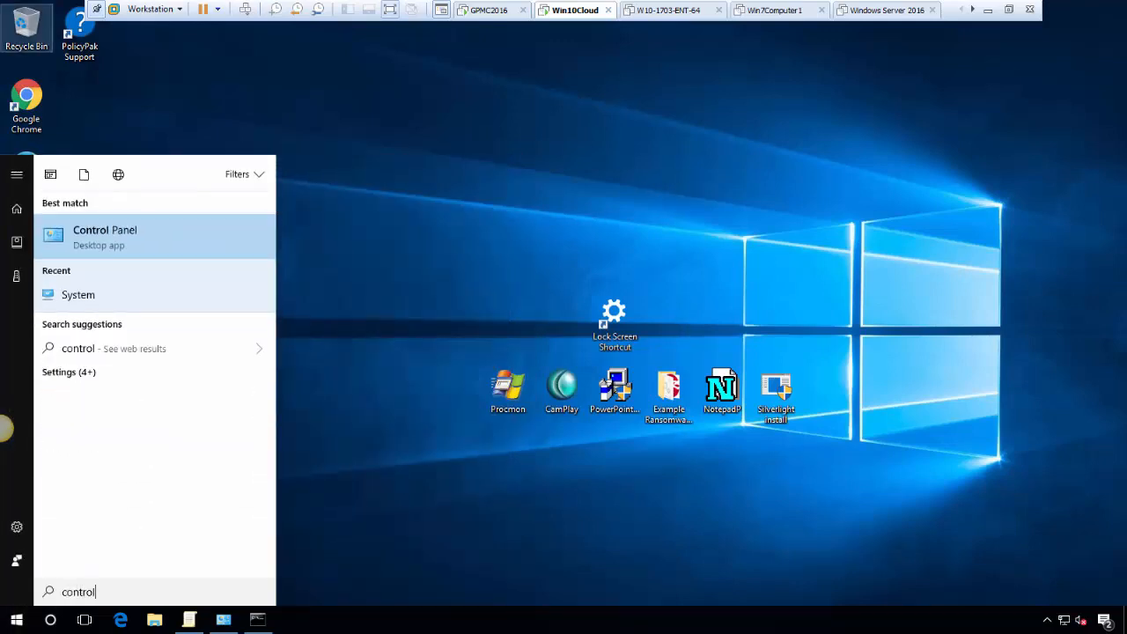
key(Return)
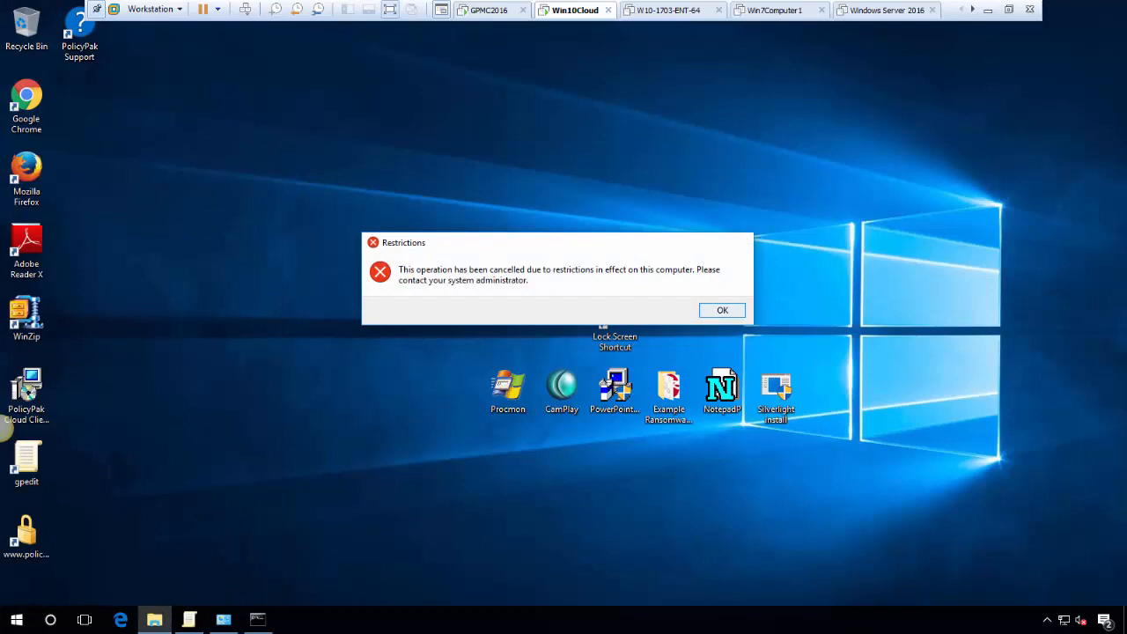
key(Return)
Close the old Group Policy Editor and run gpedit as administrator with the admin password
click(189, 620)
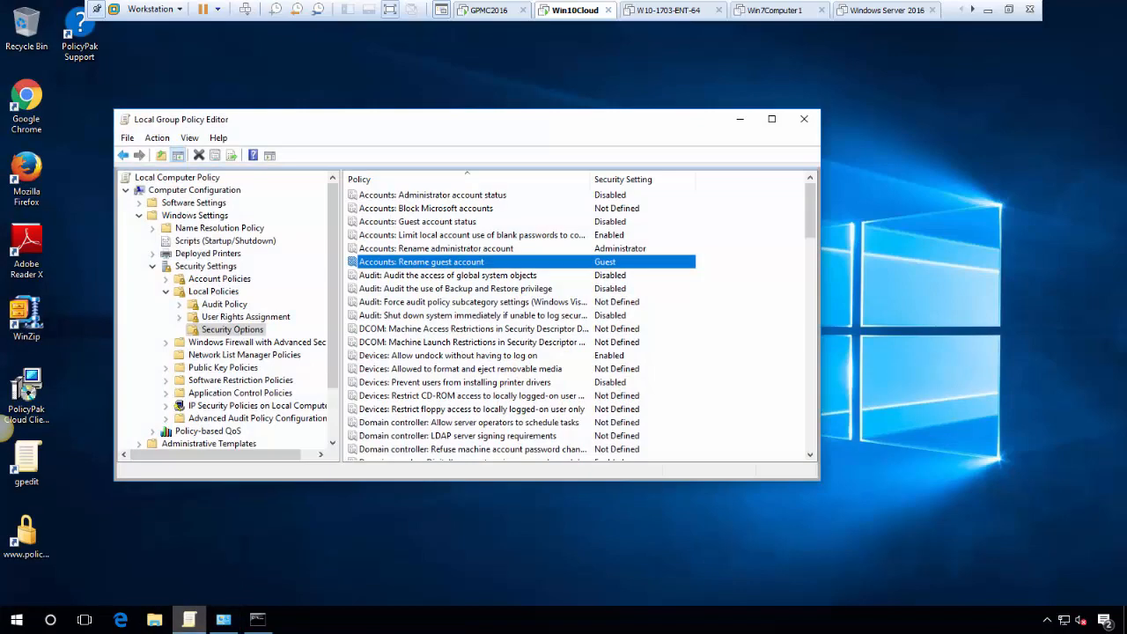
click(804, 119)
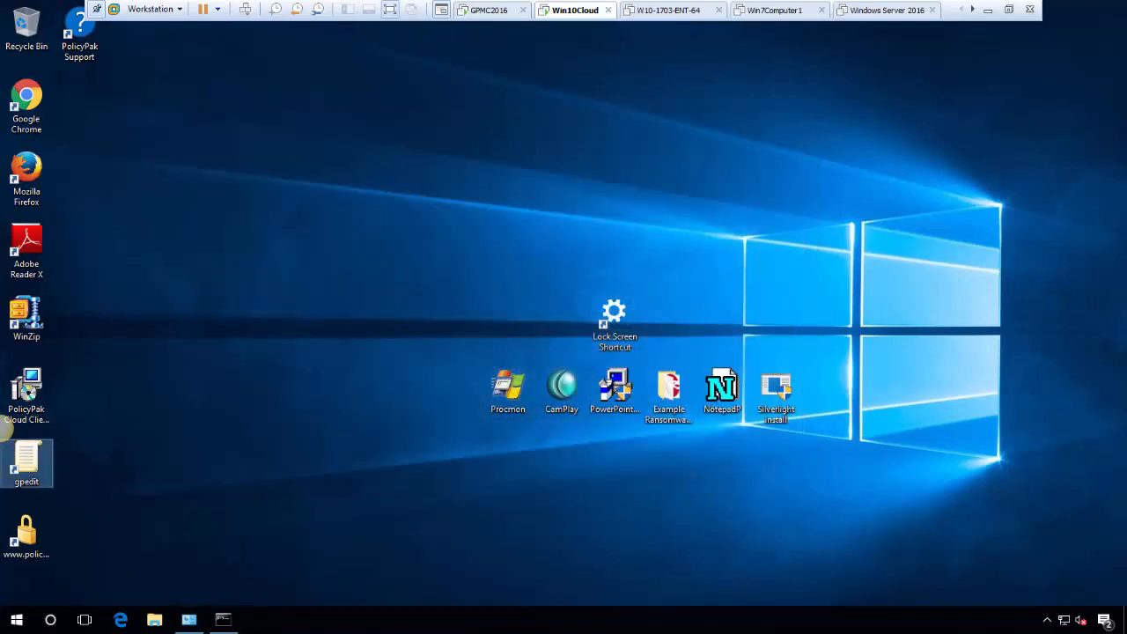
right_click(33, 447)
key(Up)
key(Up)
key(Up)
key(Up)
key(Return)
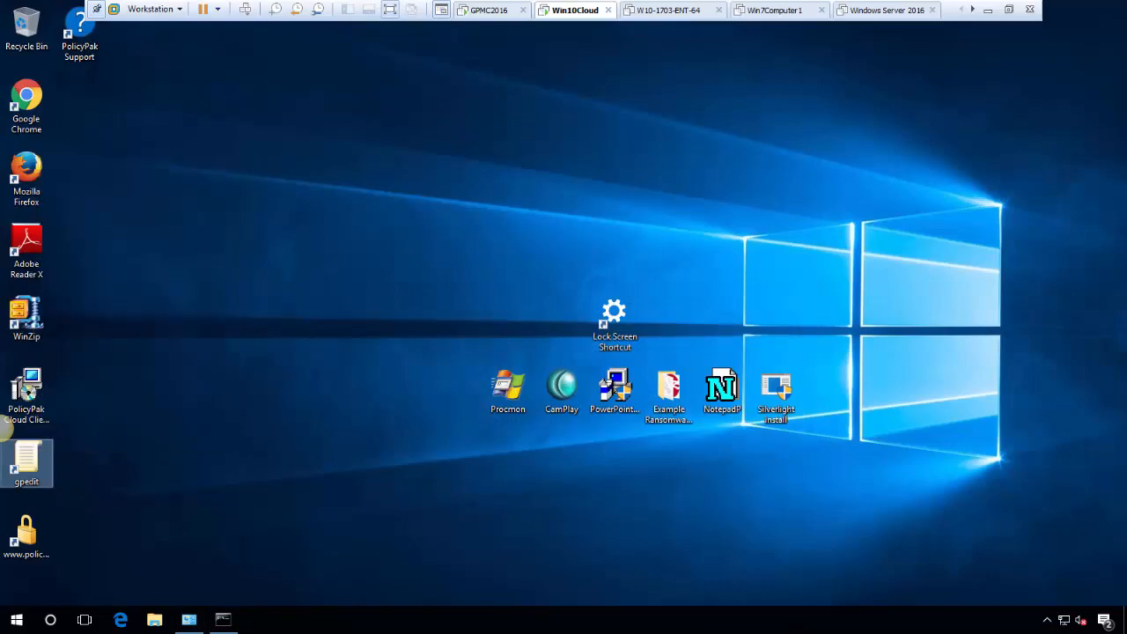
text(********)
key(Return)
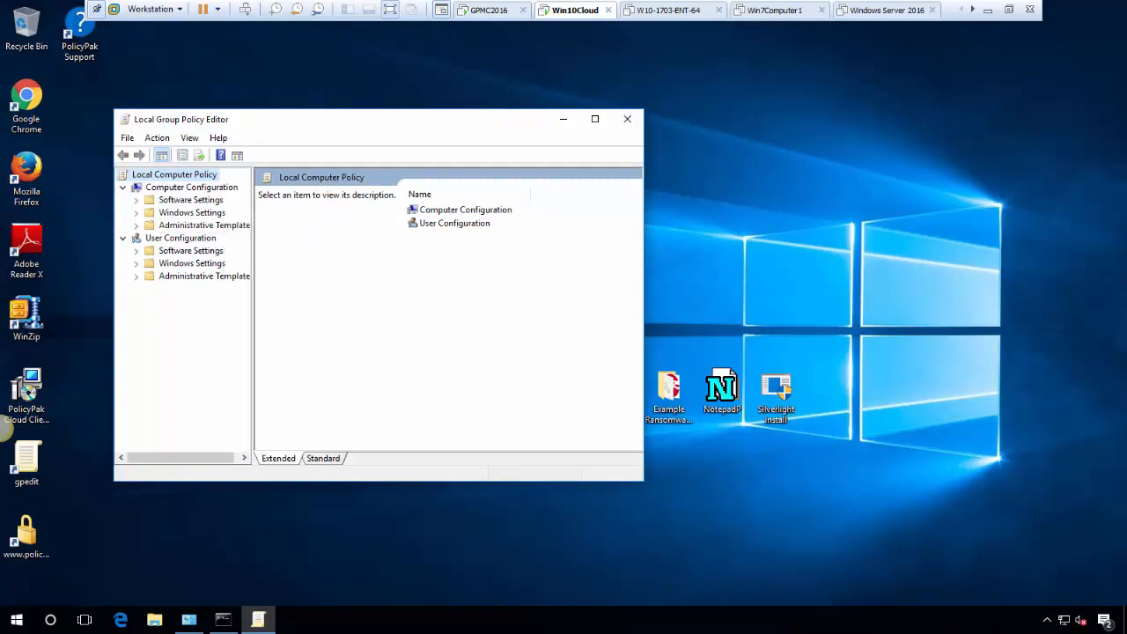
In Security Settings > Local Policies > Security Options, verify Rename guest account reads PPGuestAccount
click(137, 213)
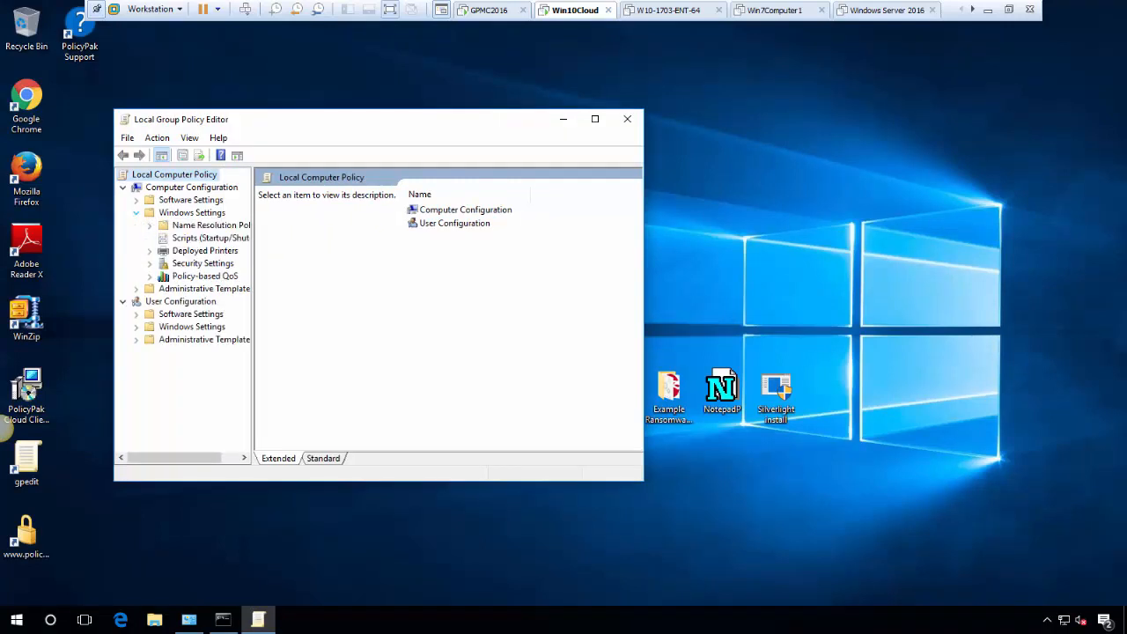
click(150, 263)
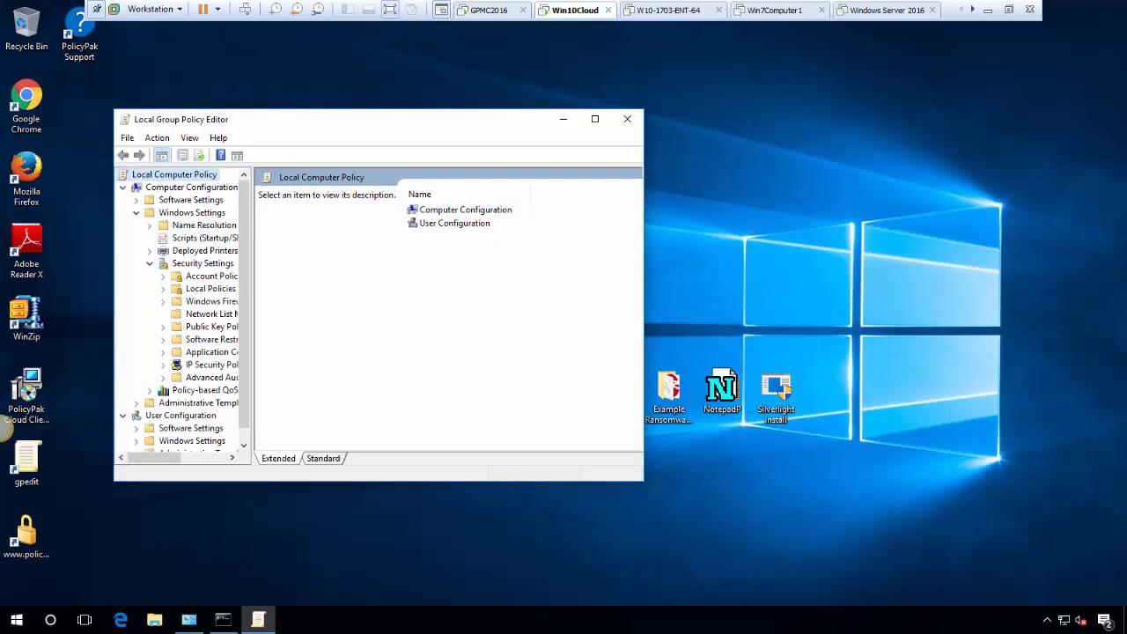
click(163, 288)
click(216, 326)
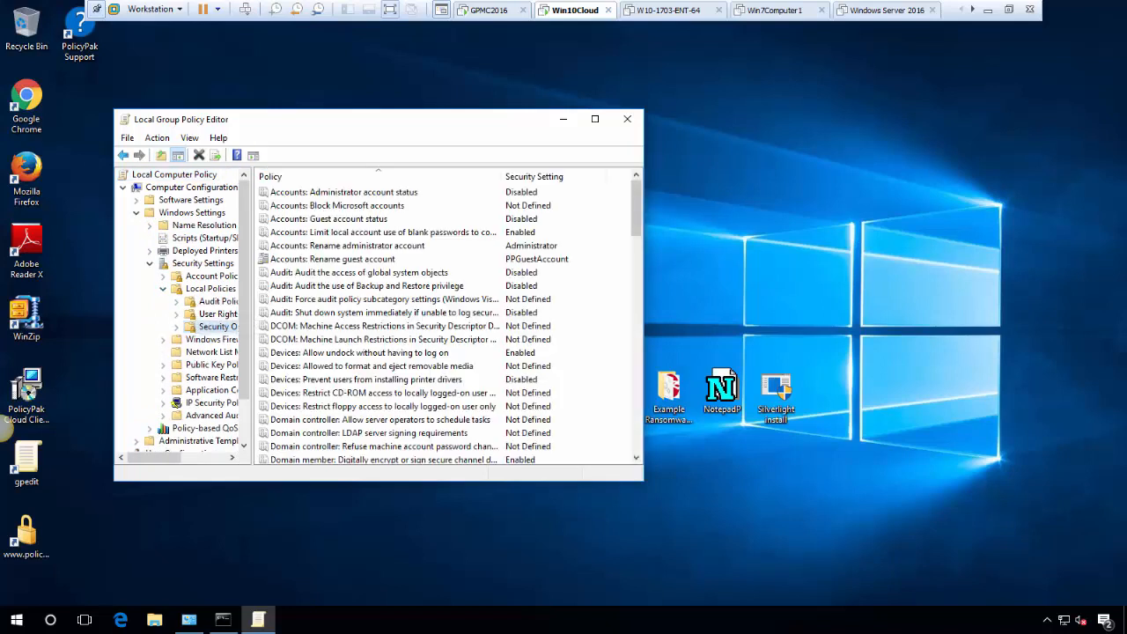
click(333, 259)
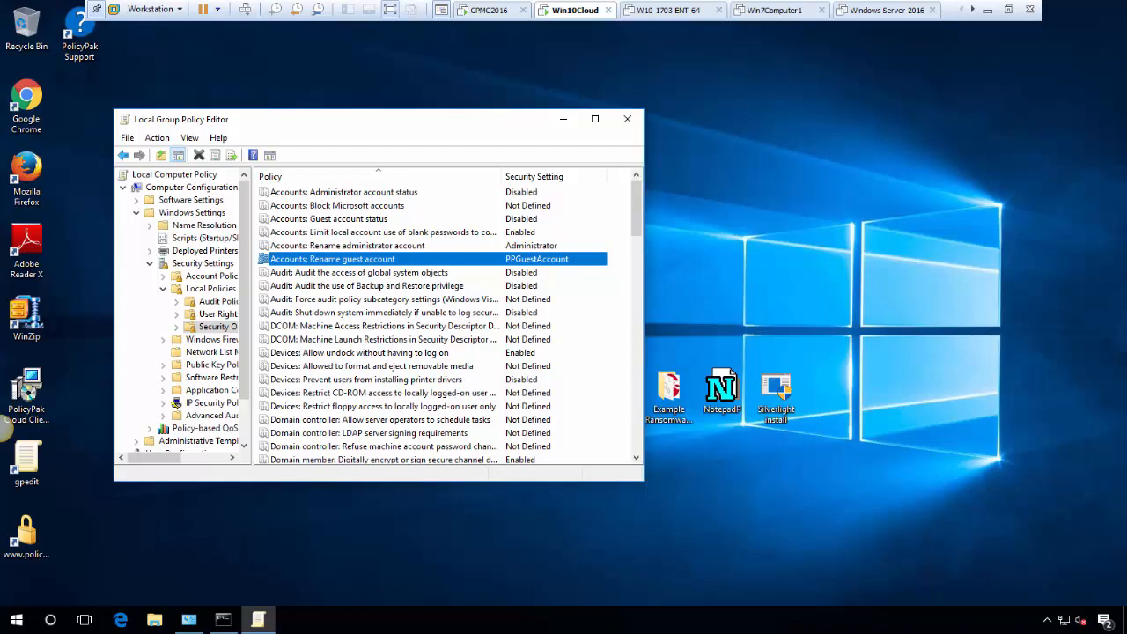